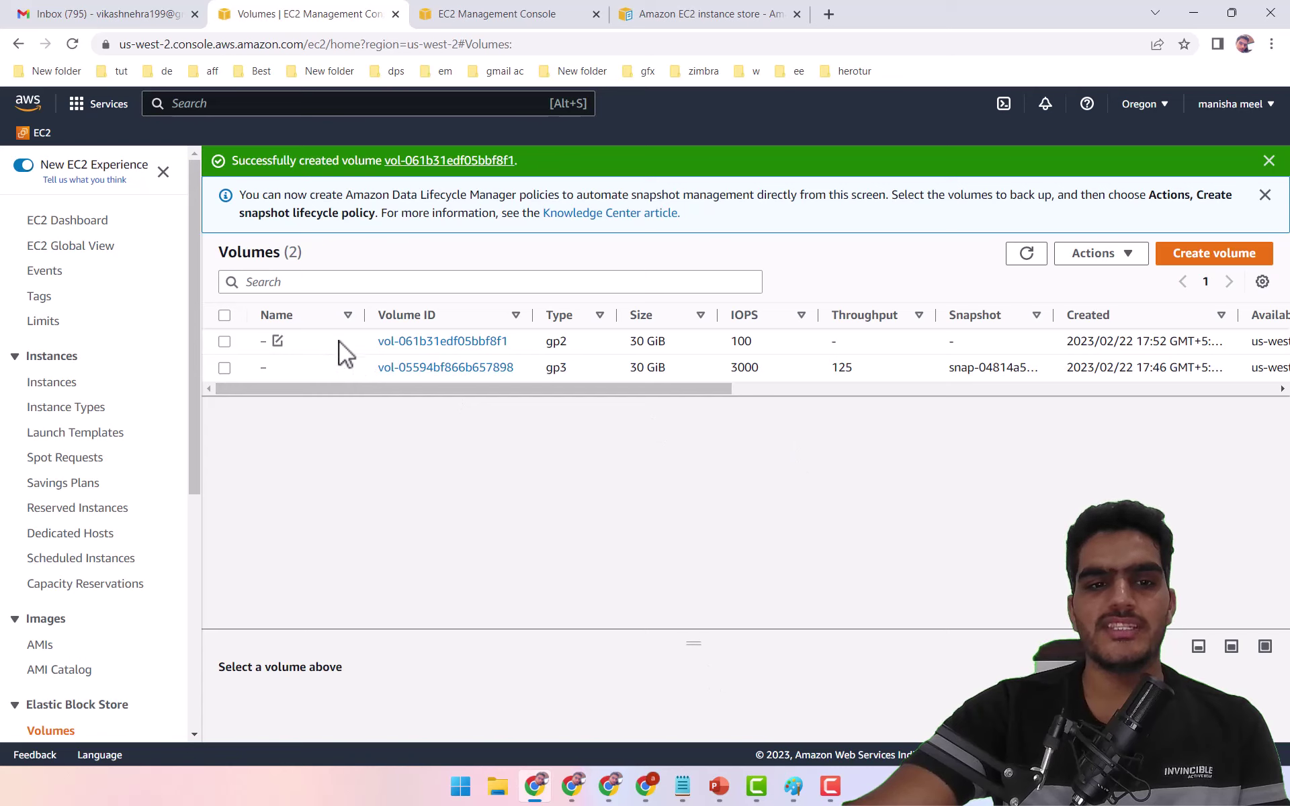
Step: Refresh the volumes list and check the state of both EBS volumes
right_click(338, 340)
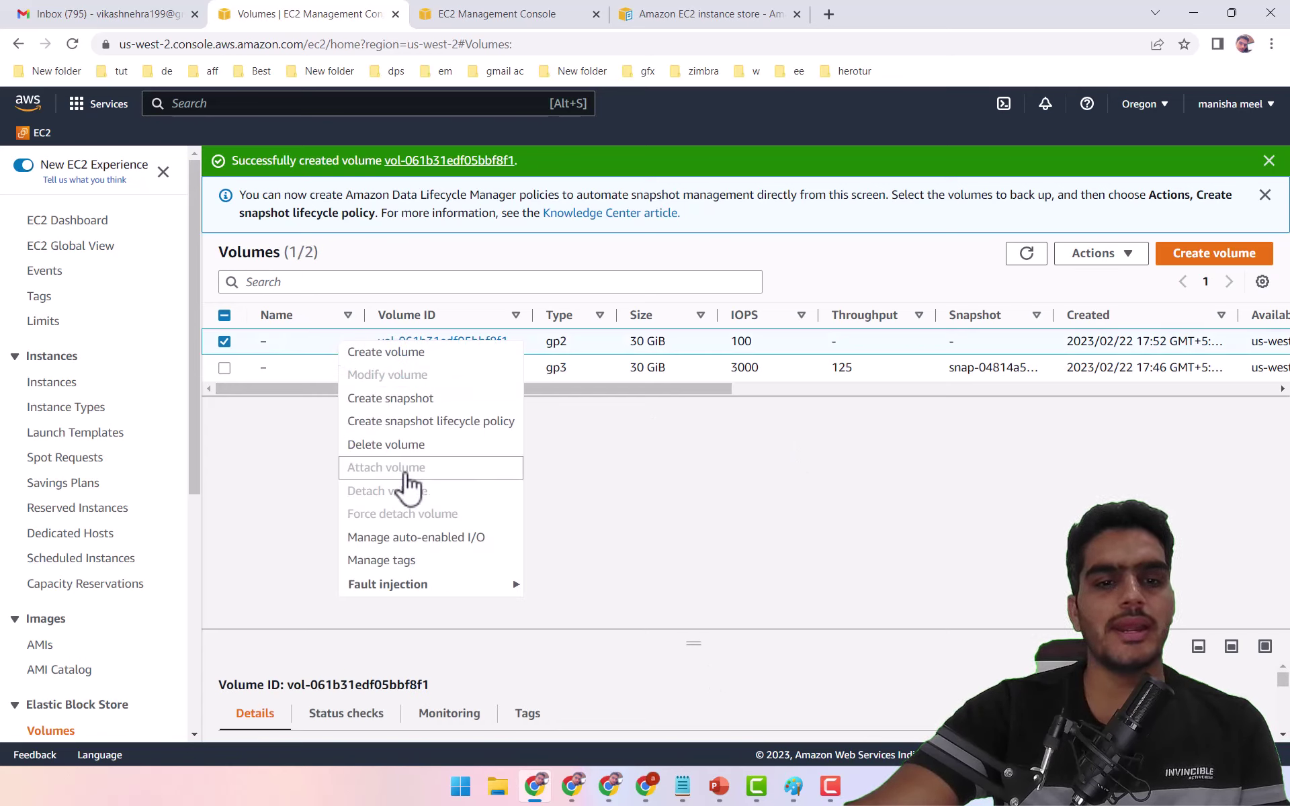
click(499, 19)
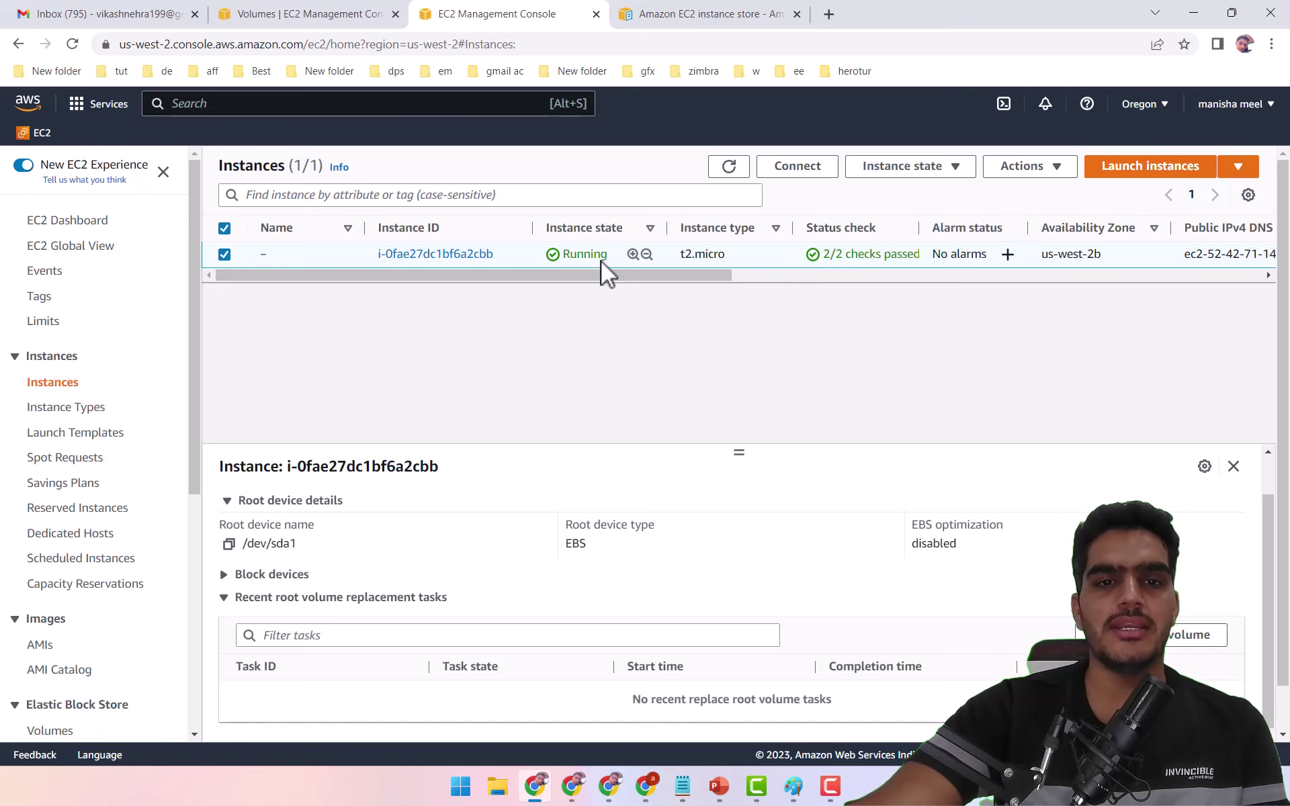
click(322, 15)
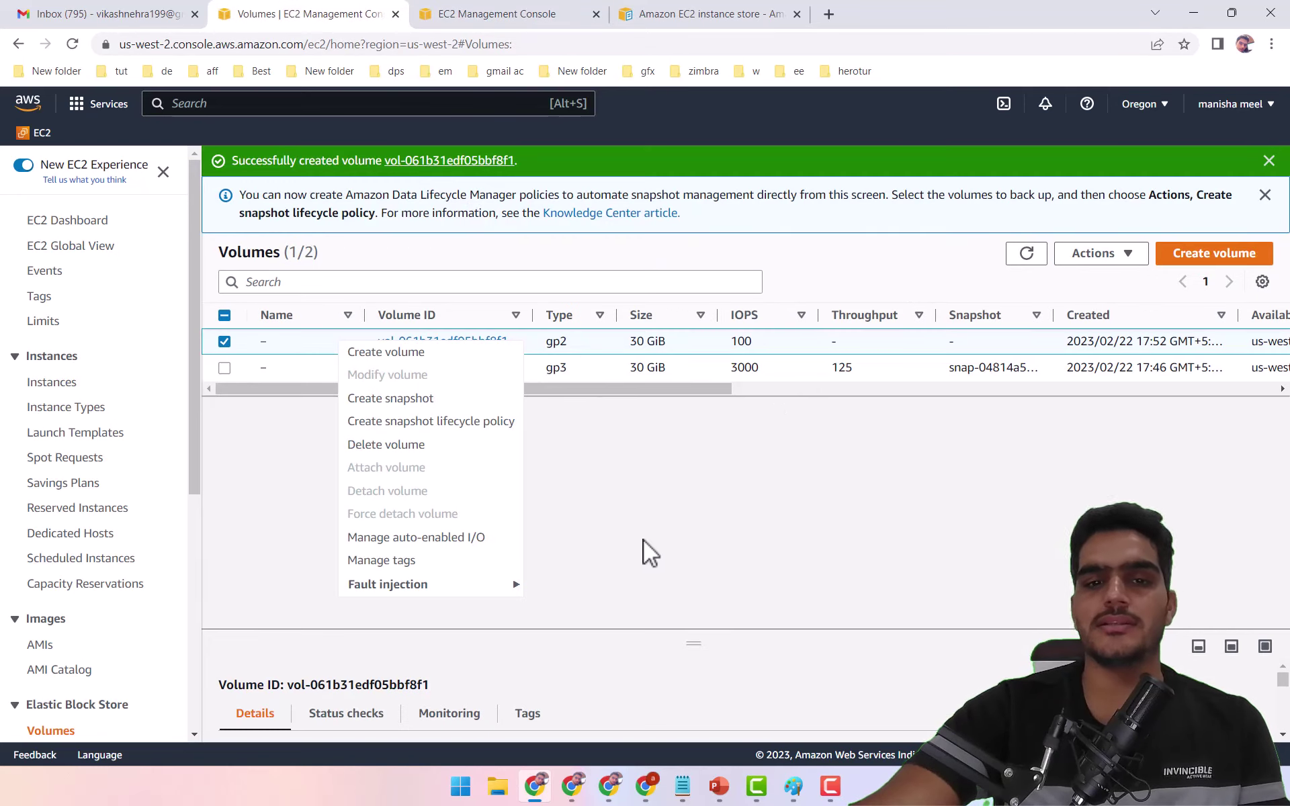
click(1025, 259)
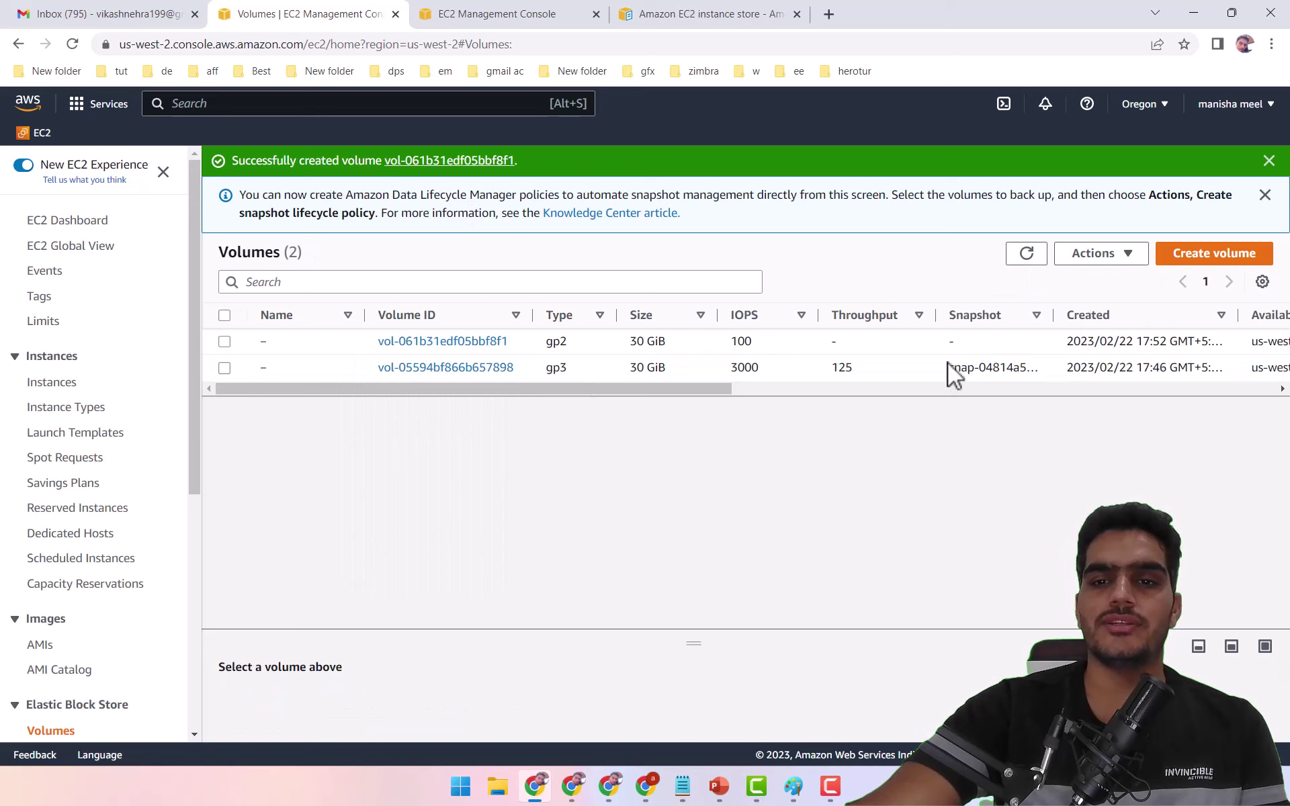
drag(720, 389, 1000, 388)
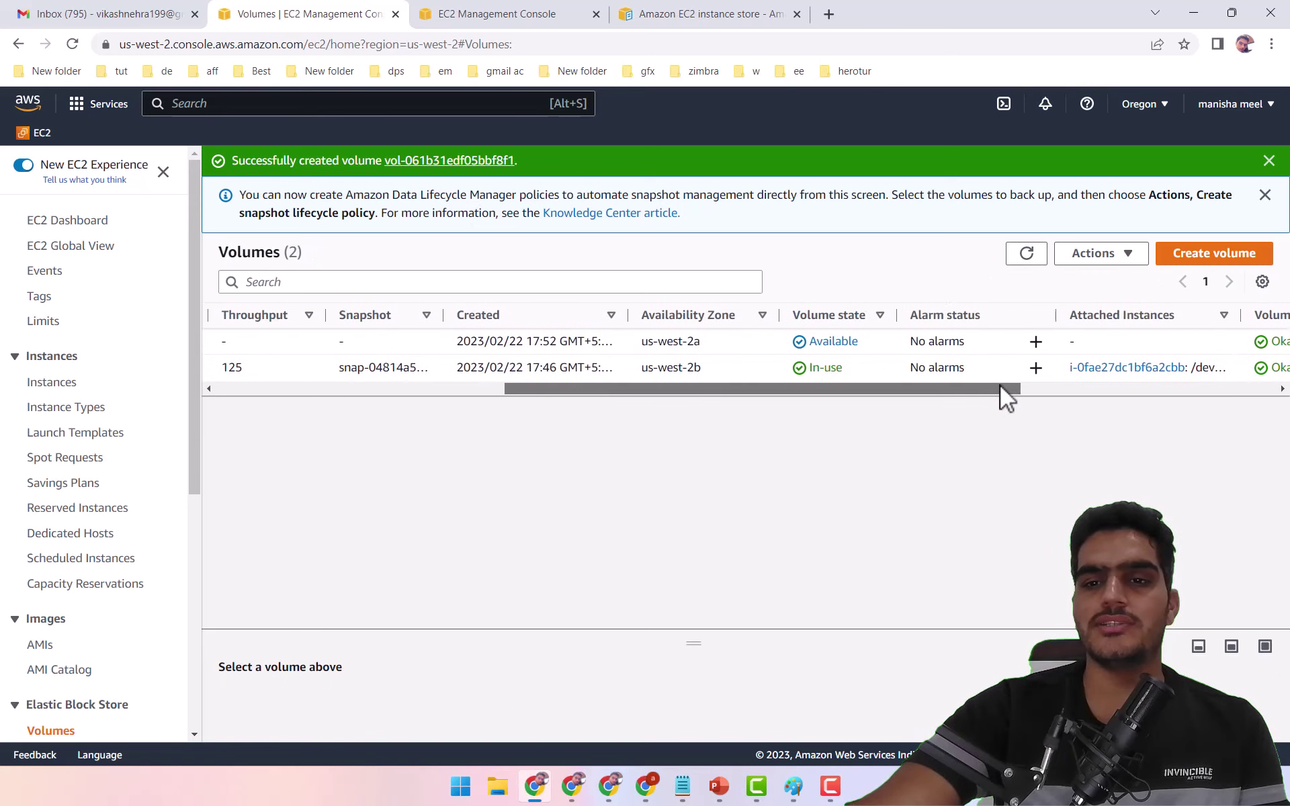
click(848, 370)
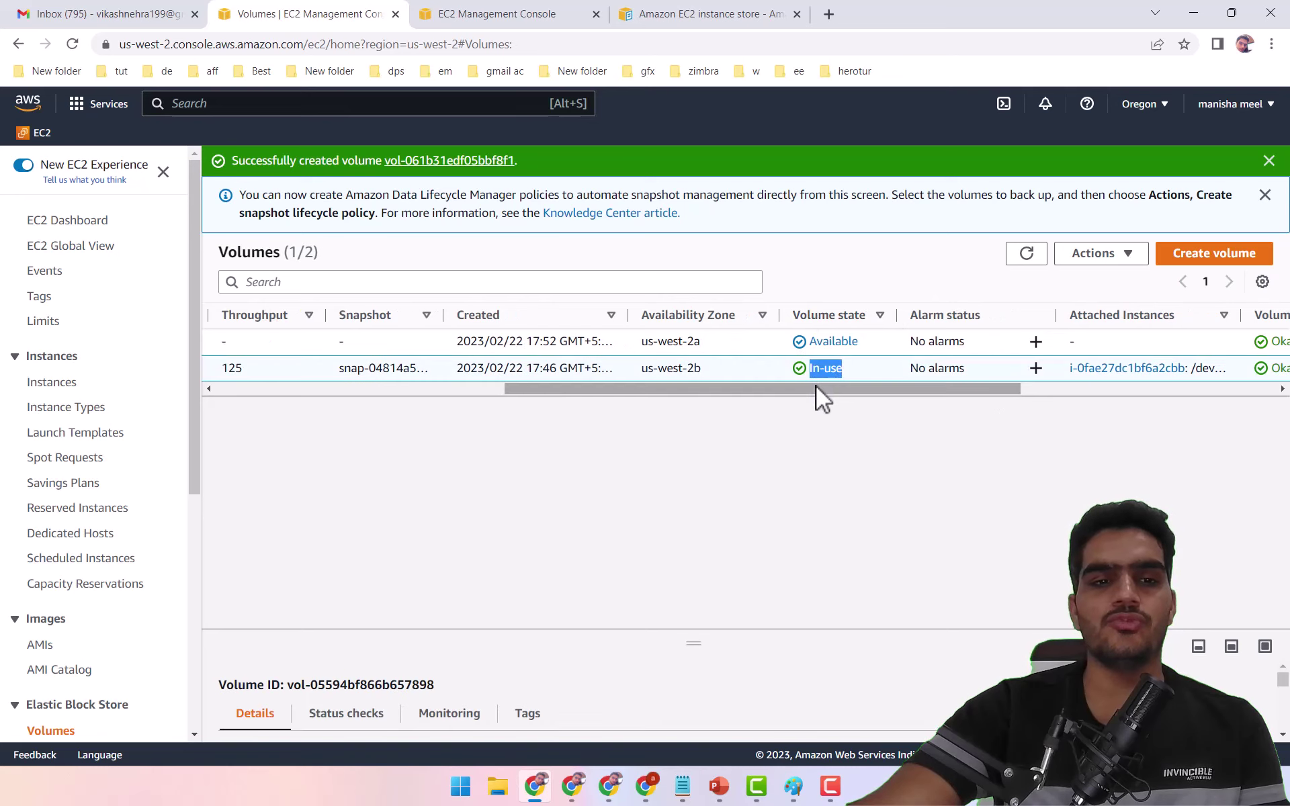
Step: Examine the running instance's storage details and its attached block device
click(521, 14)
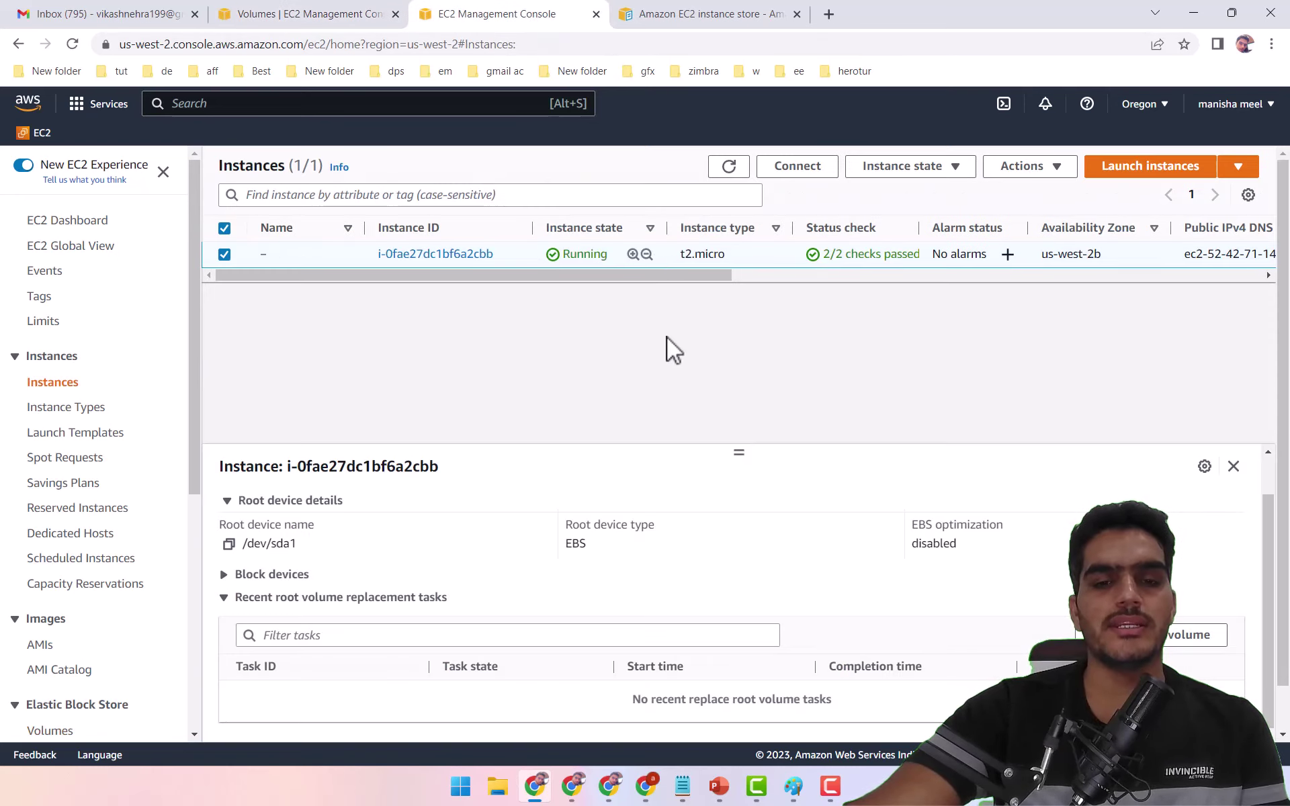
scroll(510, 556, up, 1)
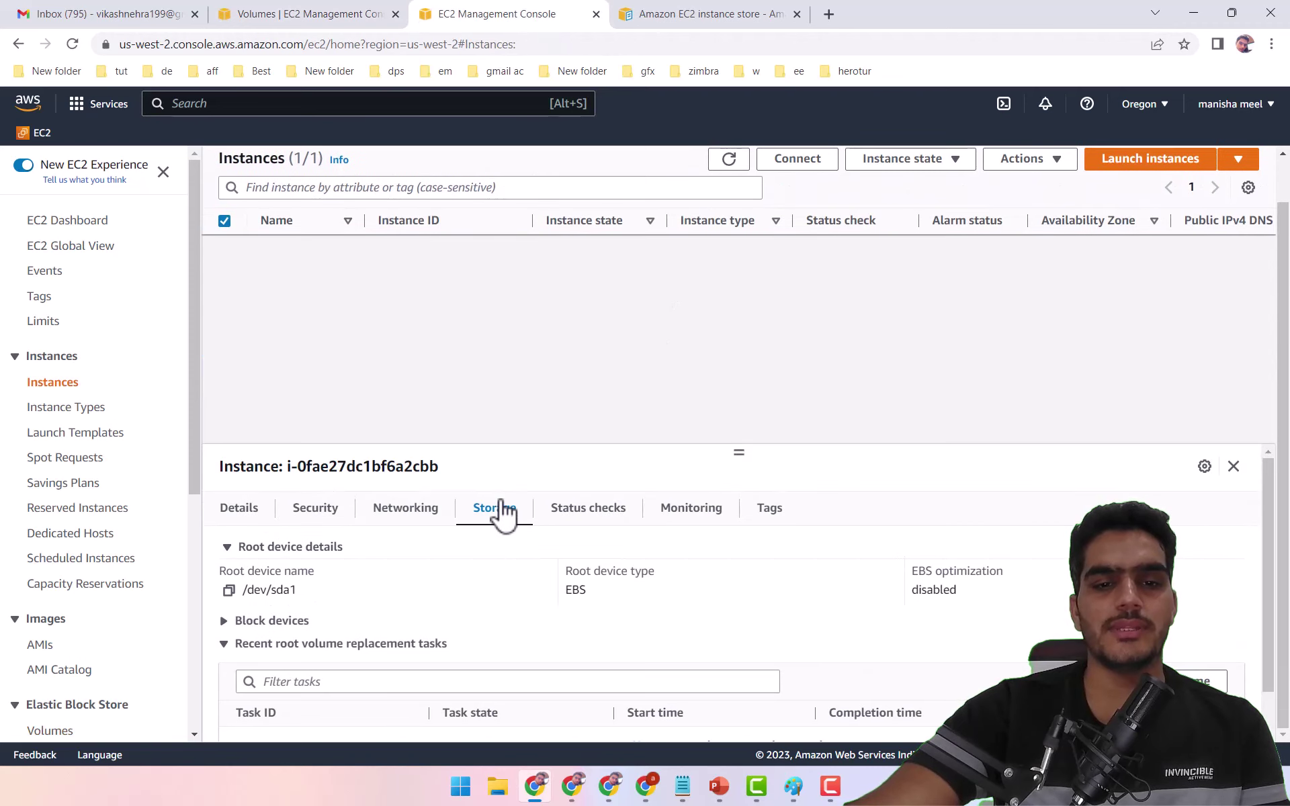
scroll(279, 615, down, 1)
click(226, 597)
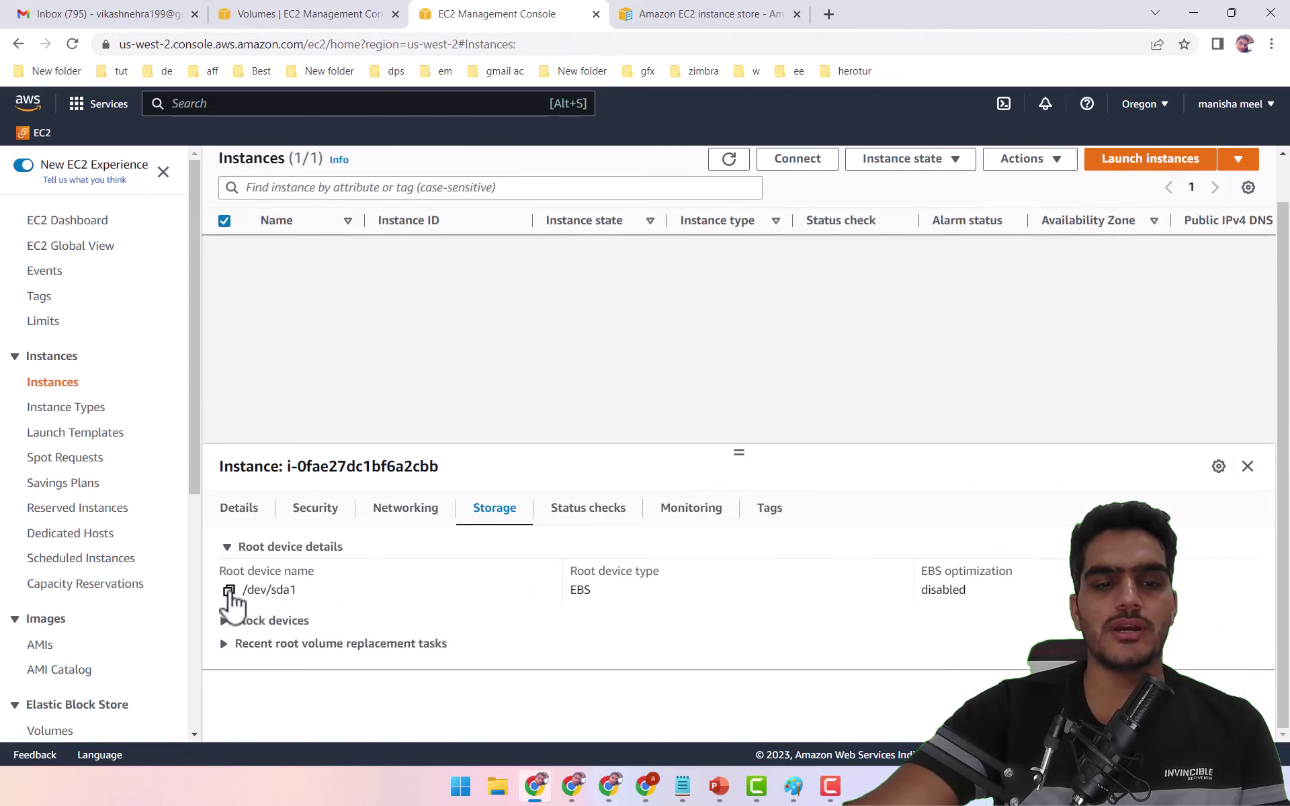
click(267, 619)
scroll(371, 633, down, 1)
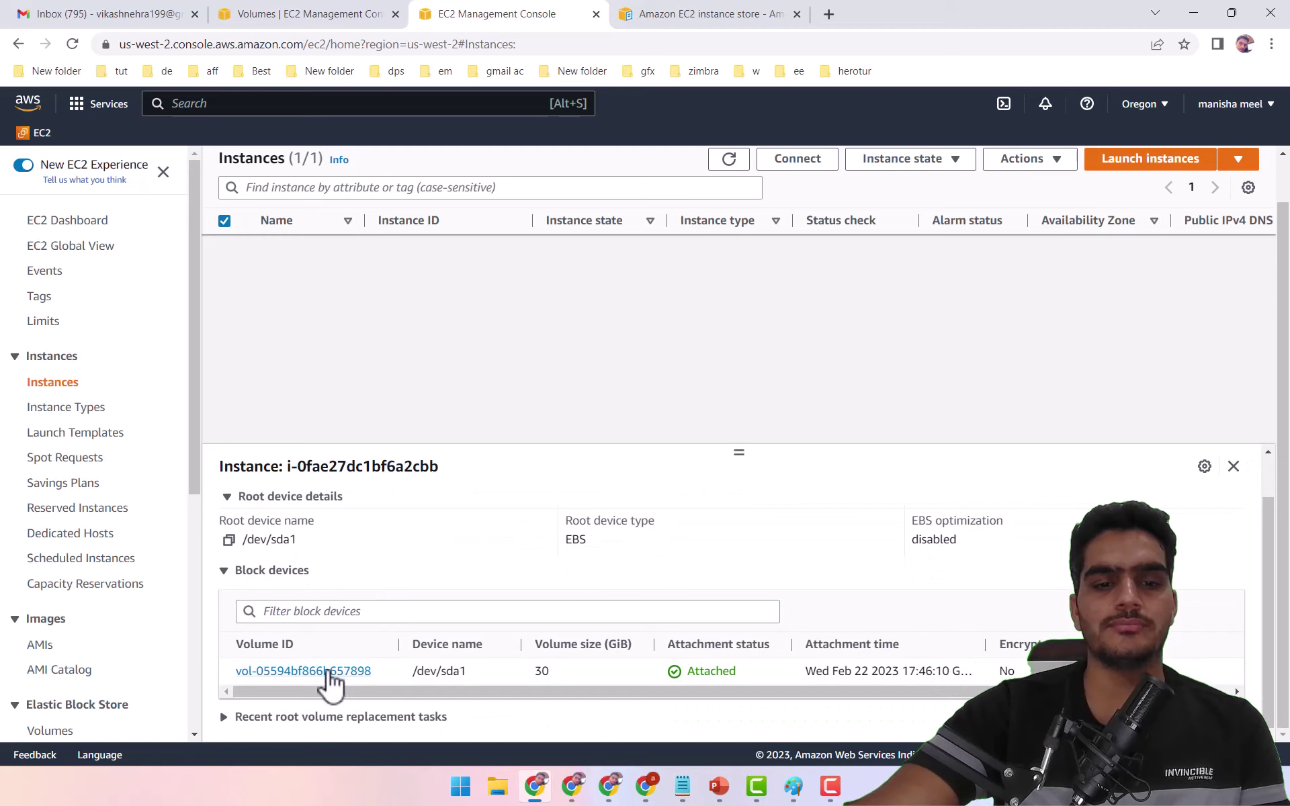
drag(388, 668, 353, 674)
Step: Compare the two volumes' properties in the volumes list and check the state and attachment of the gp2 volume
click(349, 14)
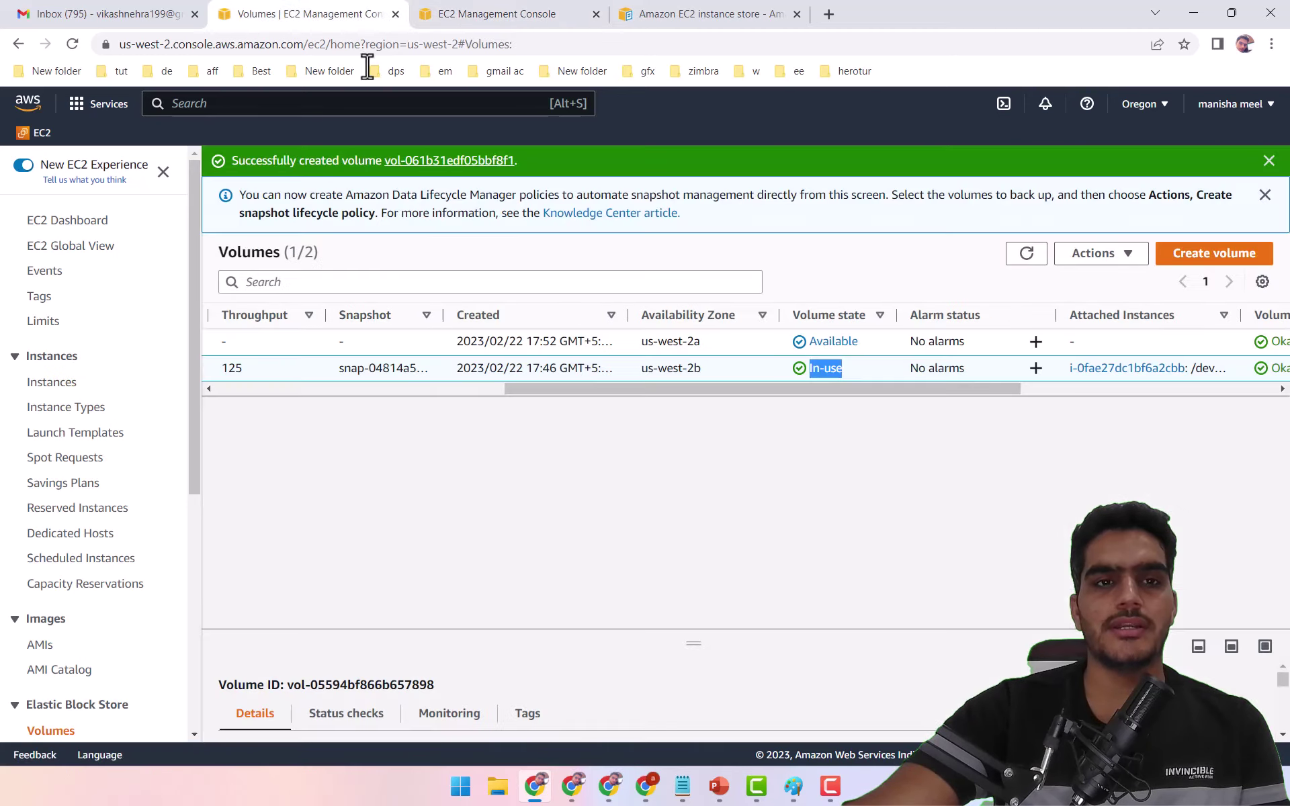
drag(546, 387, 279, 394)
drag(462, 388, 1085, 379)
drag(990, 387, 407, 396)
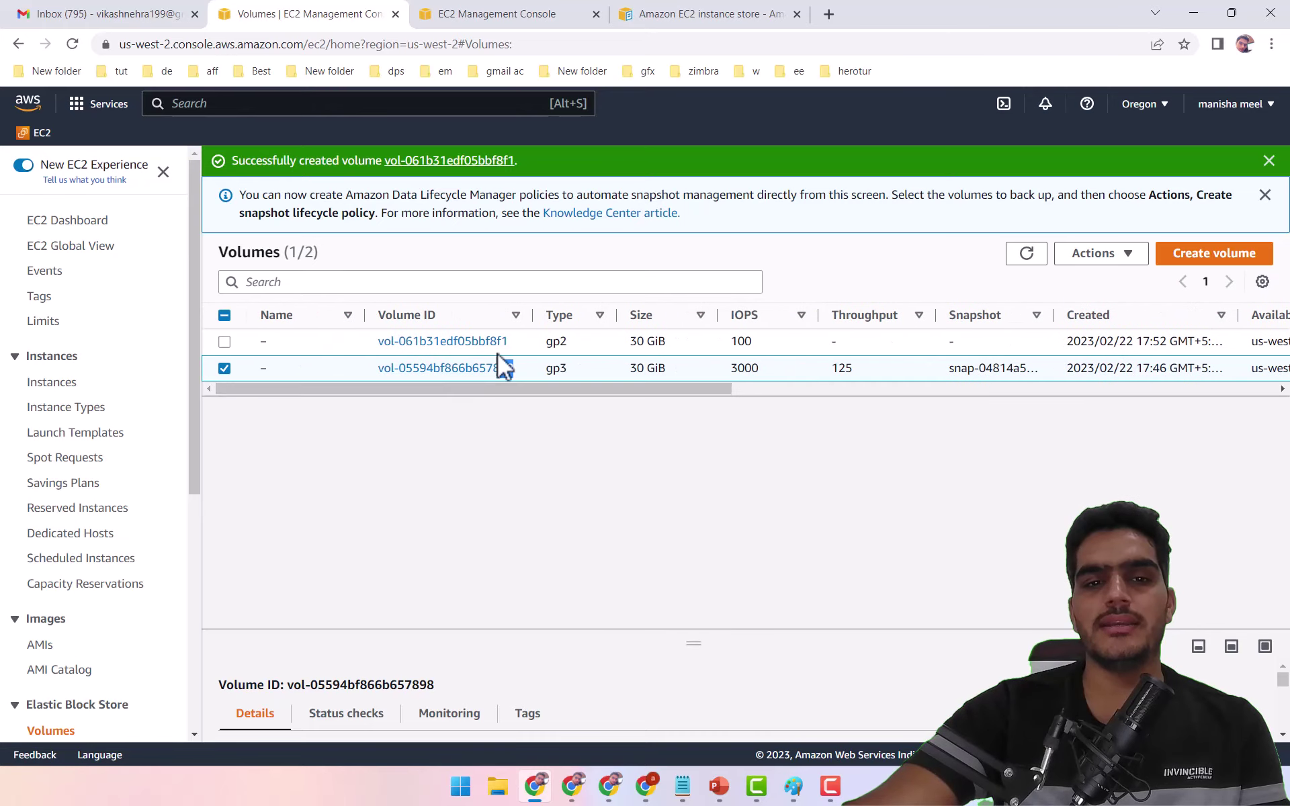
click(537, 338)
right_click(537, 336)
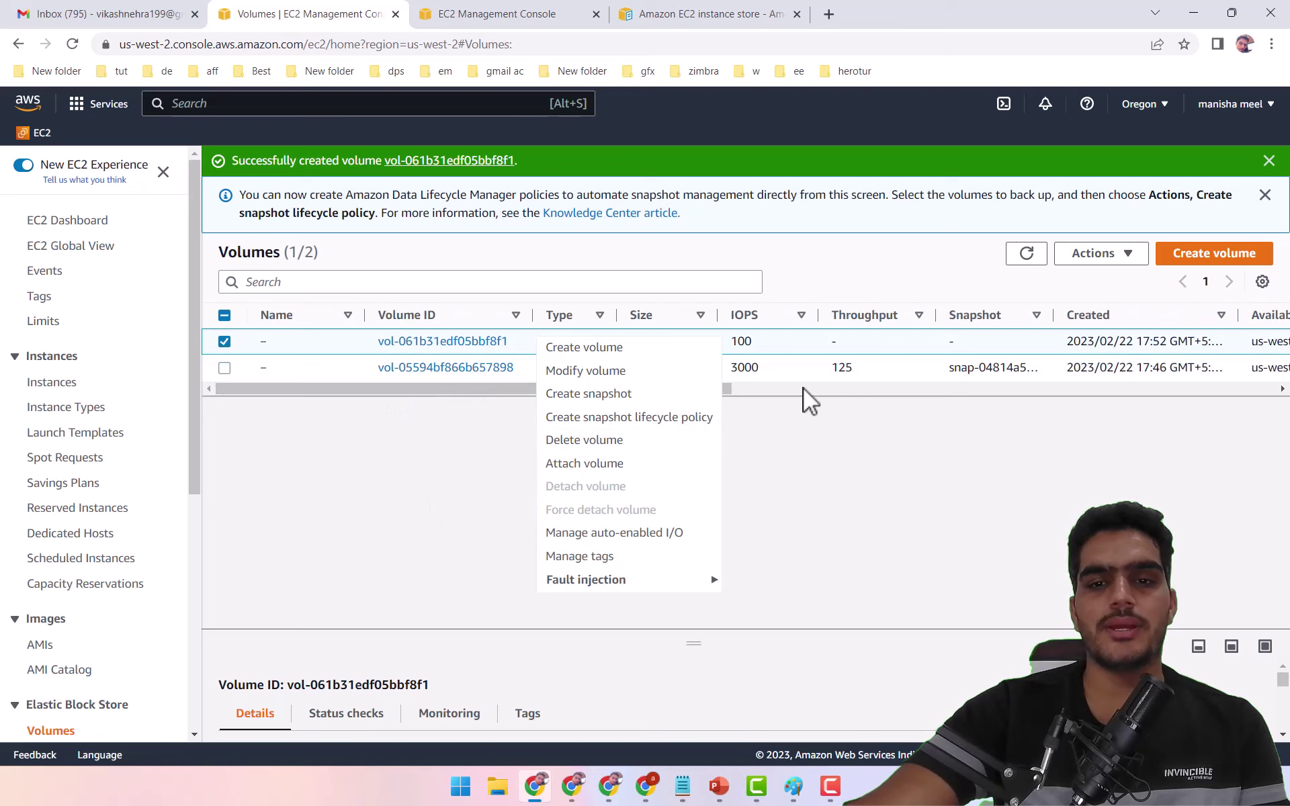
click(756, 389)
drag(751, 393, 648, 389)
double_click(513, 341)
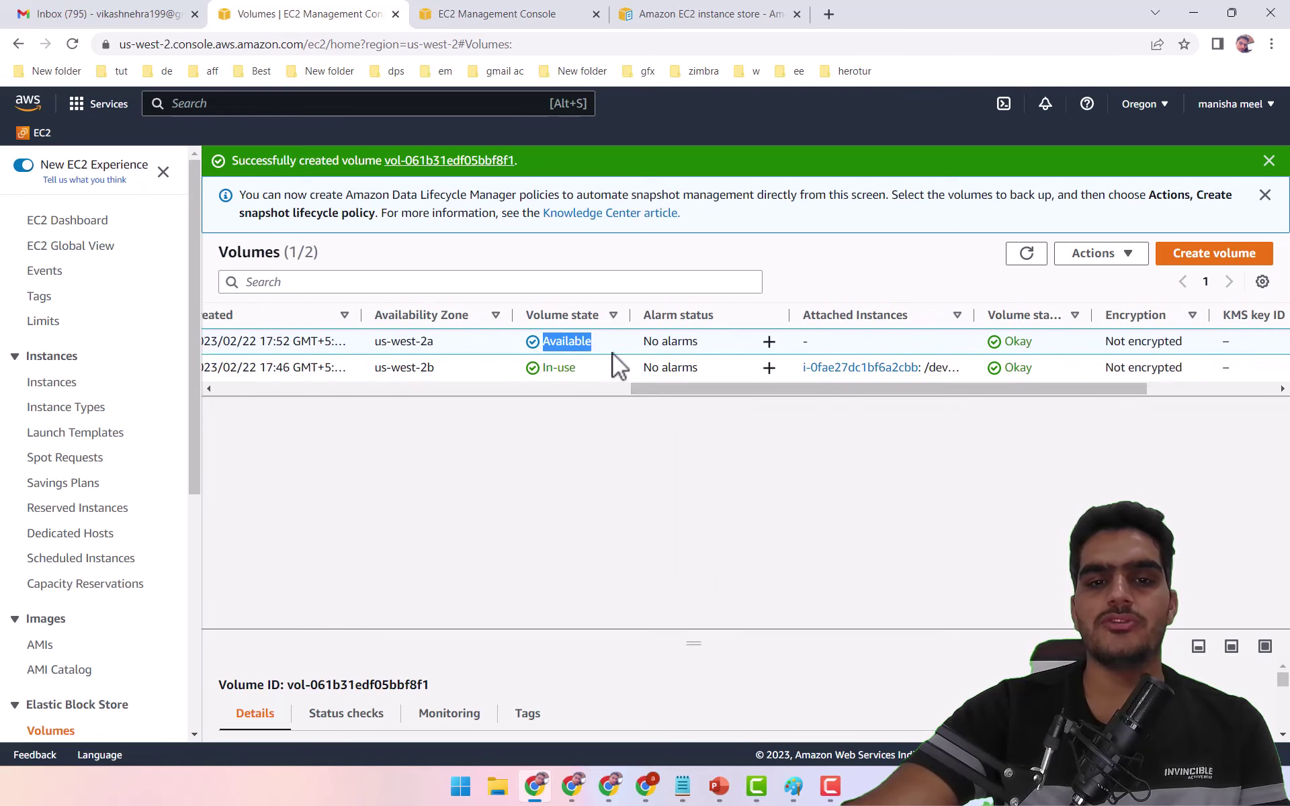
Step: Try to attach the gp2 volume to an instance, reloading the available instances, and return to the volumes list
right_click(611, 340)
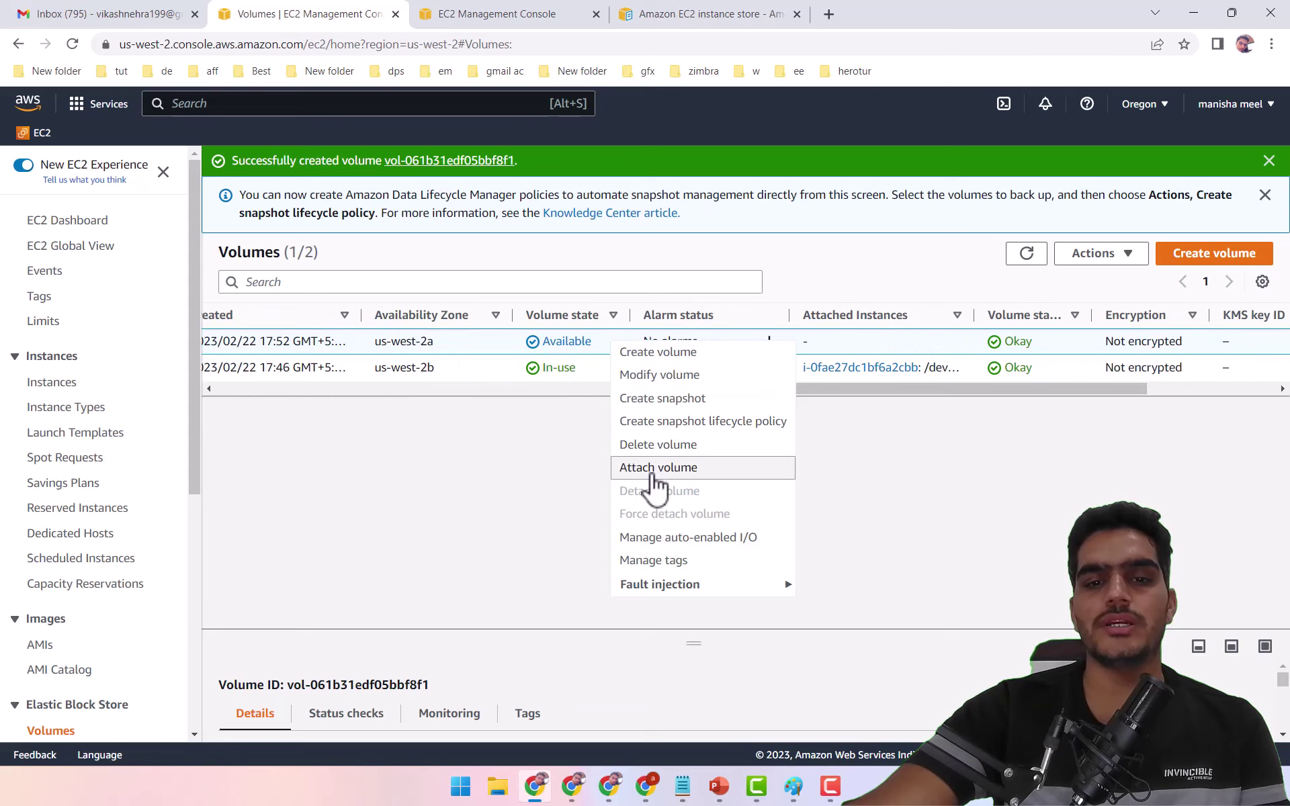
click(655, 468)
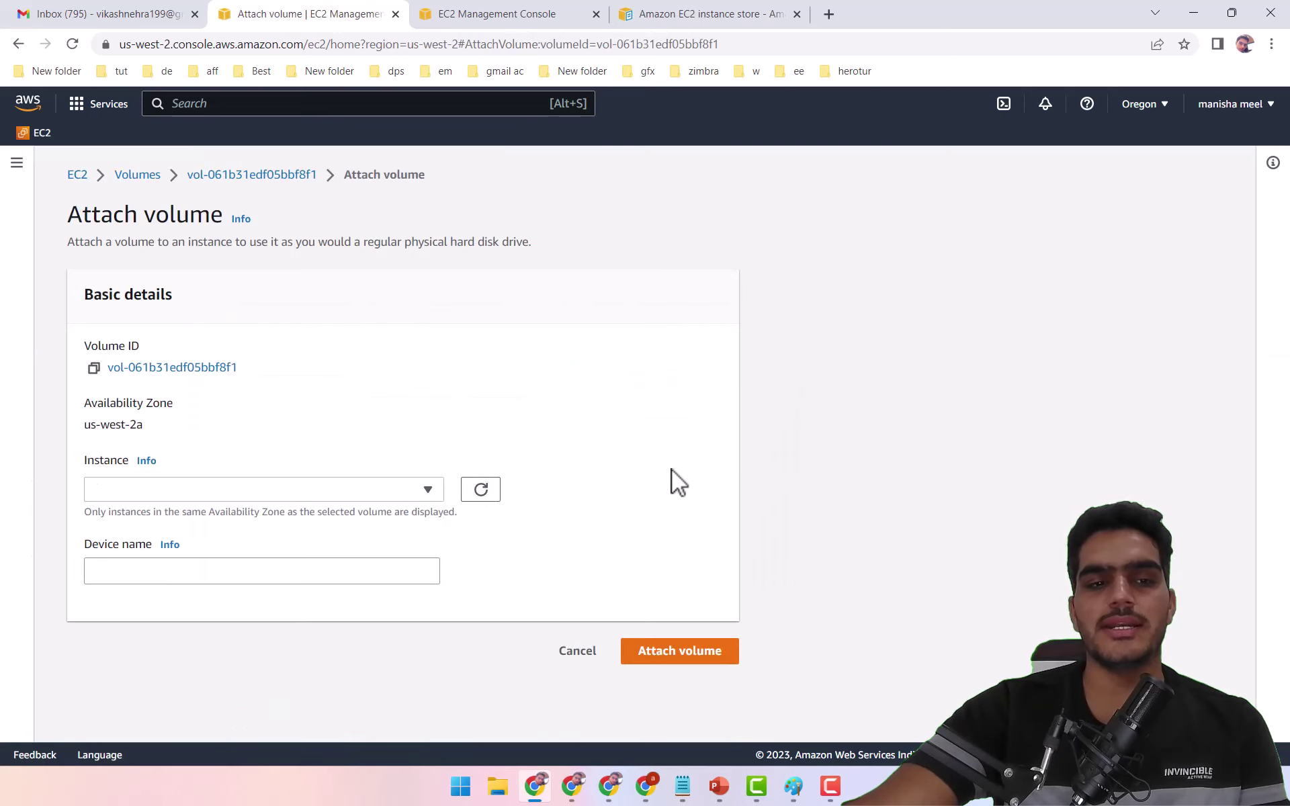
click(398, 490)
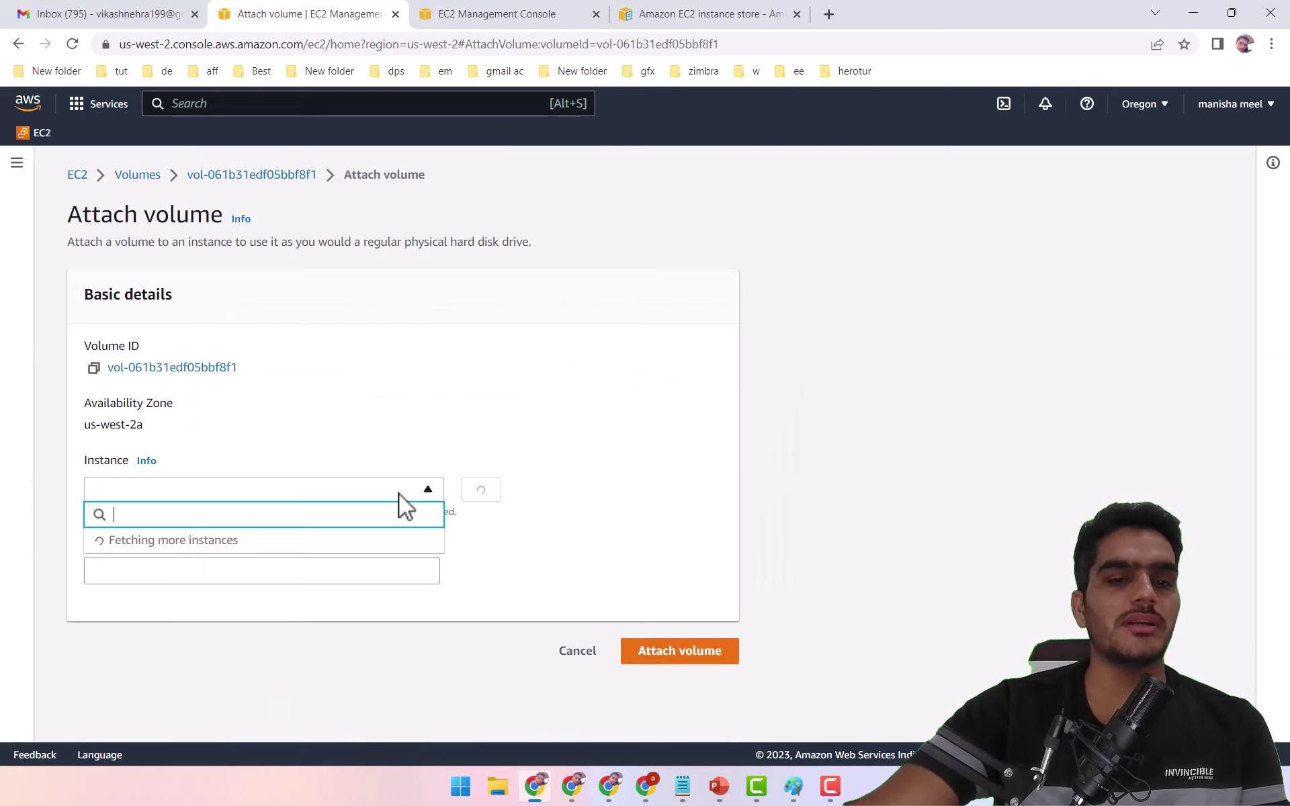
click(481, 490)
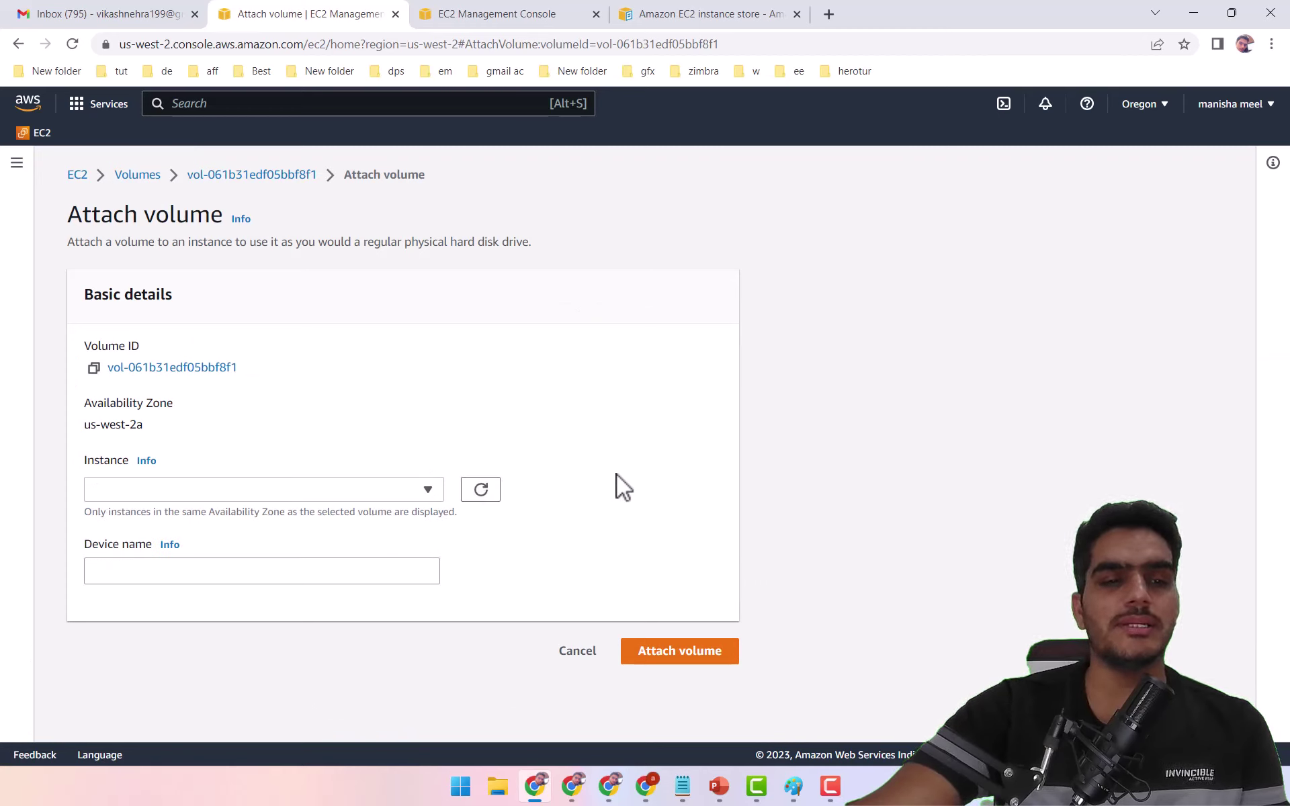
drag(86, 406, 221, 405)
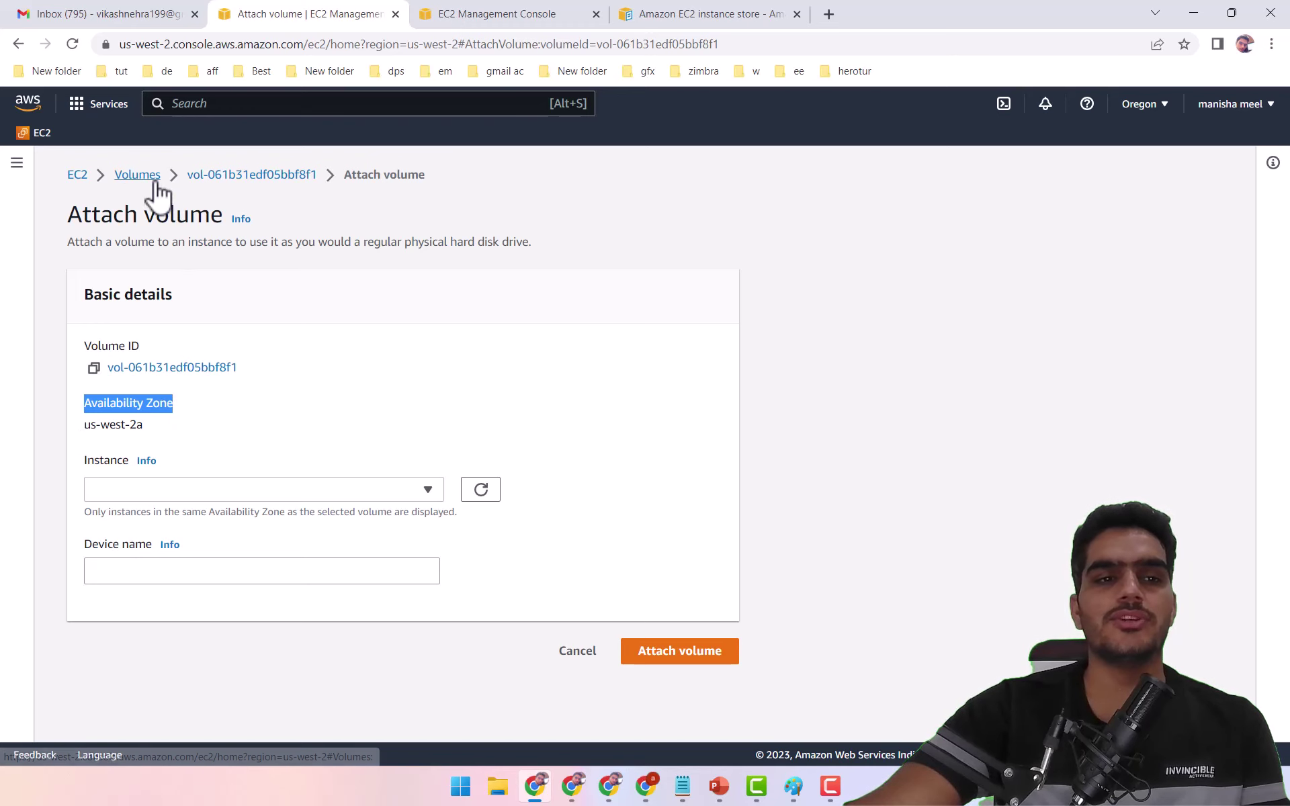
click(138, 176)
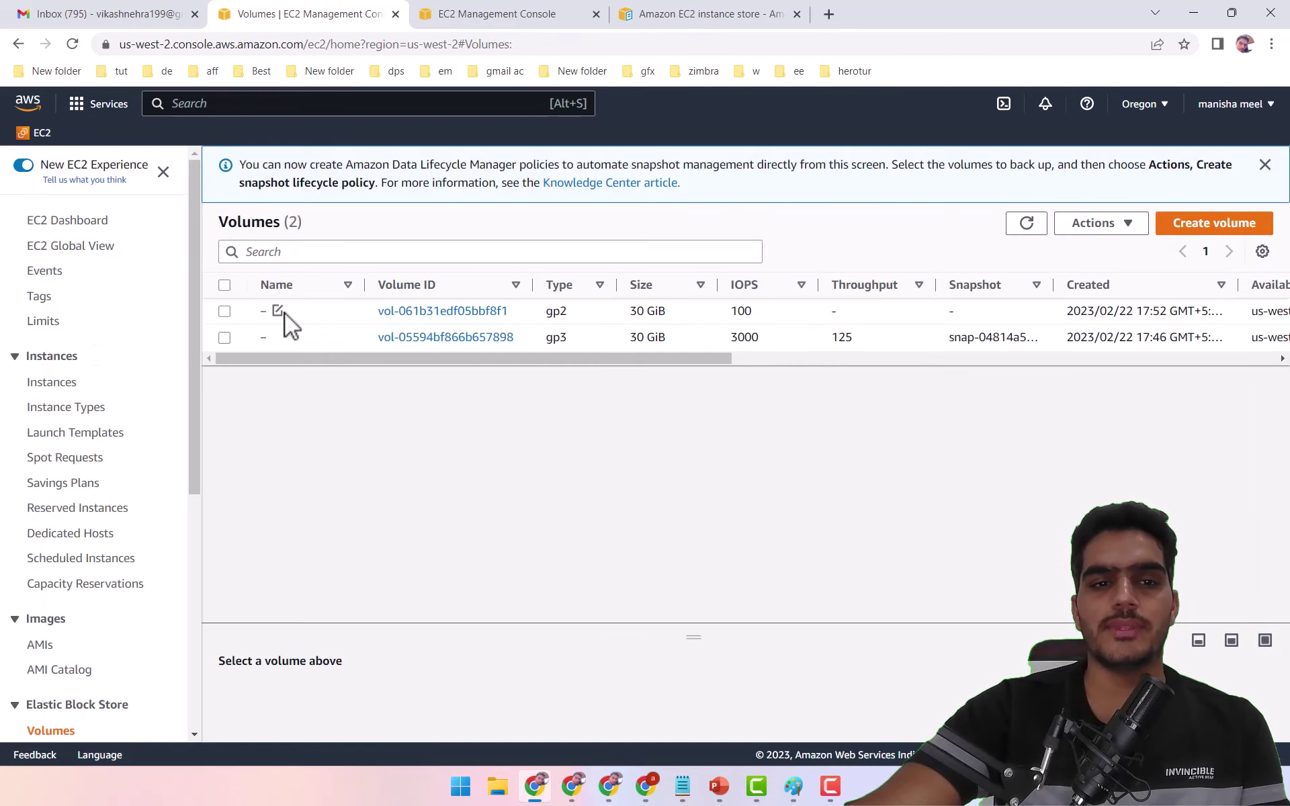
Step: Open the gp3 volume's details and copy its Availability Zone value
drag(622, 358, 417, 381)
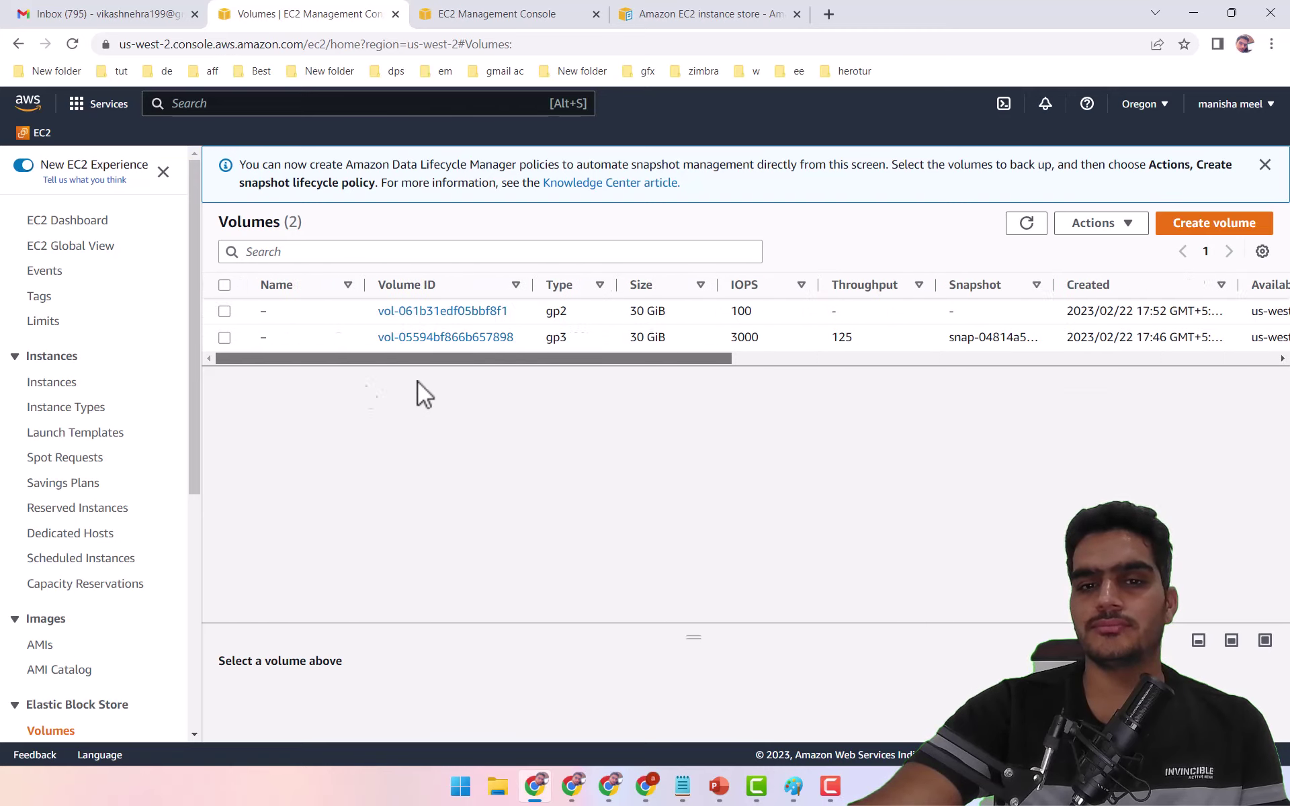
click(449, 339)
scroll(495, 524, down, 5)
scroll(491, 521, up, 4)
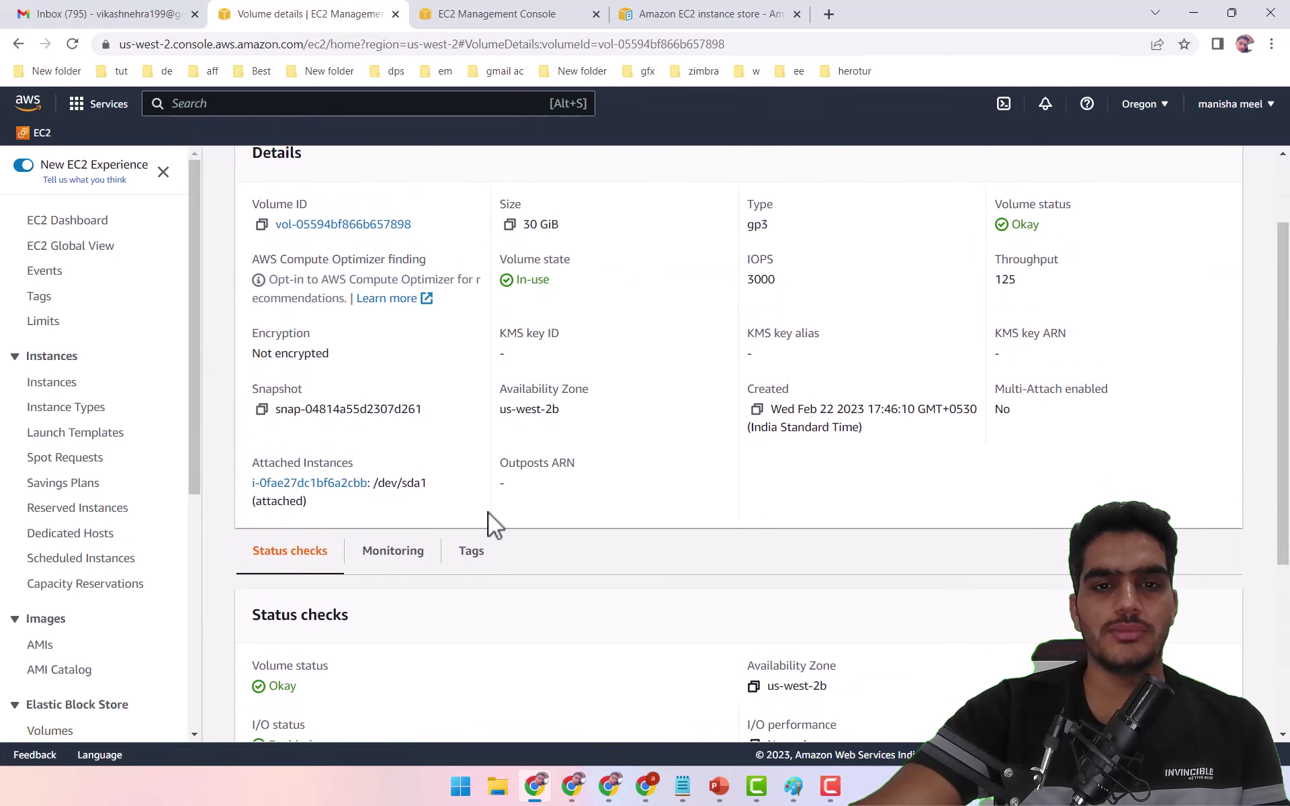
drag(502, 435, 570, 435)
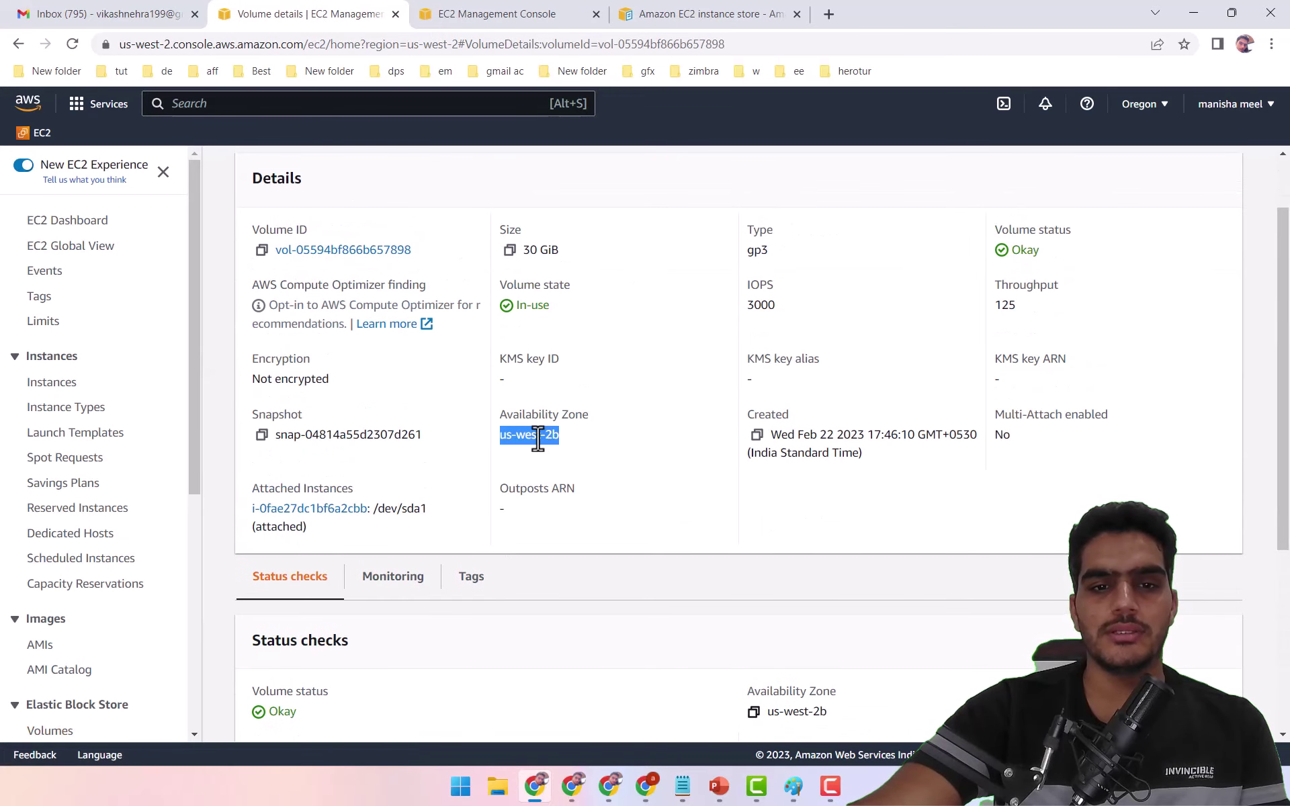
right_click(550, 441)
click(580, 454)
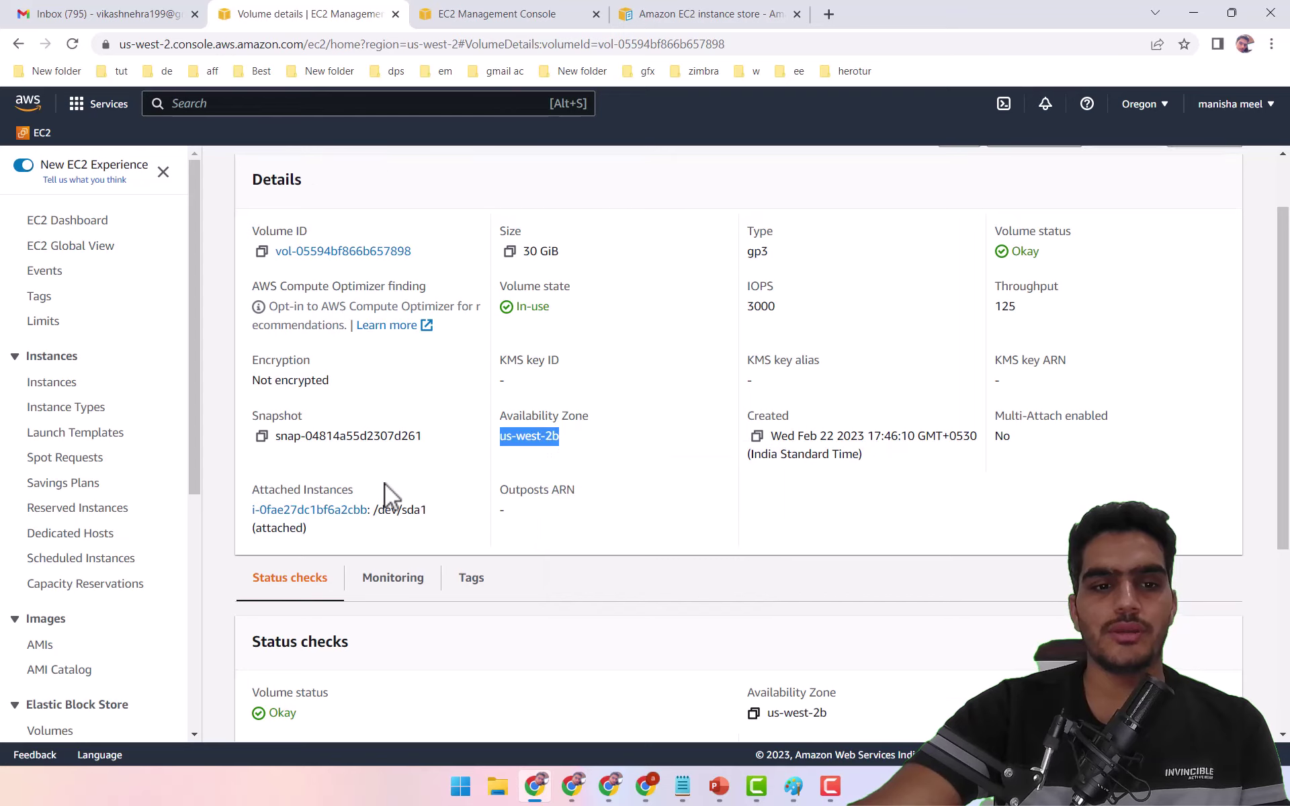
scroll(386, 495, up, 1)
Step: Return to the volumes list and delete the unattached gp2 volume
click(303, 176)
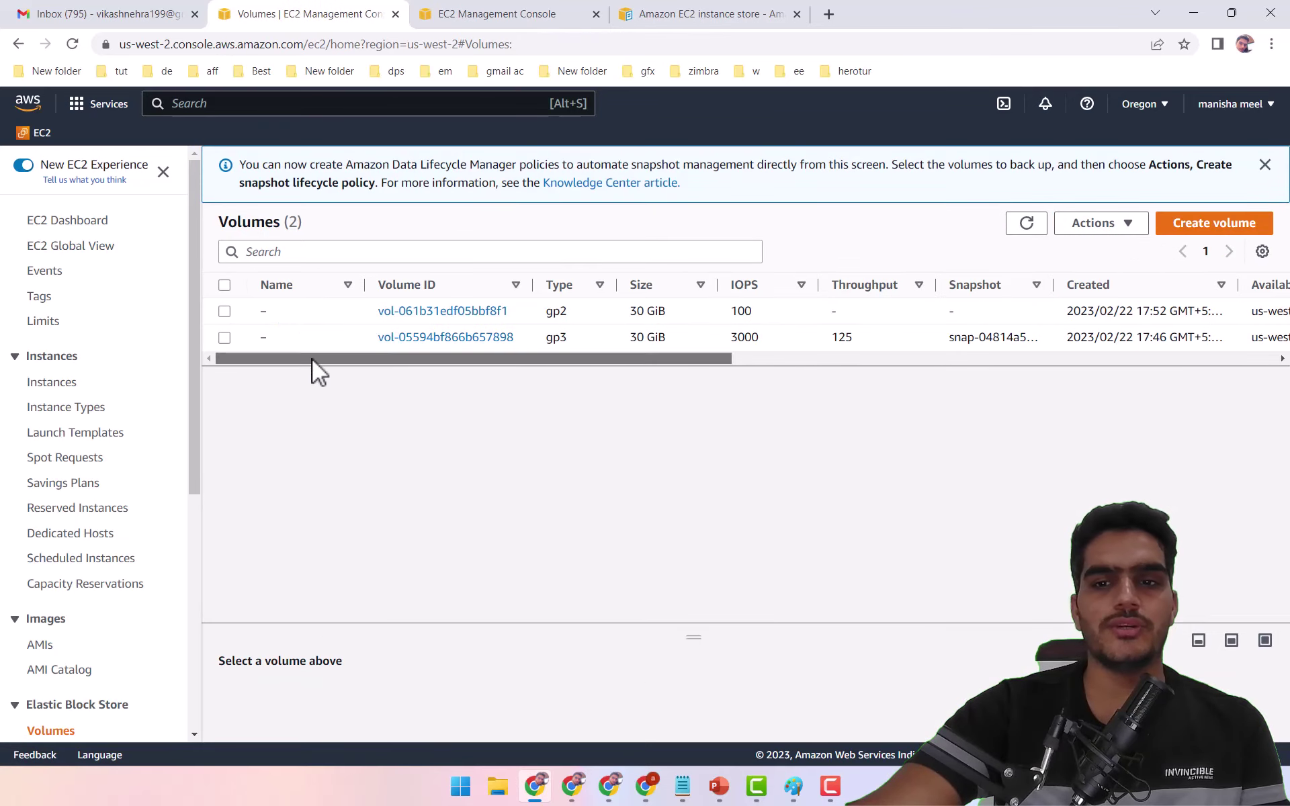
click(225, 311)
click(1101, 223)
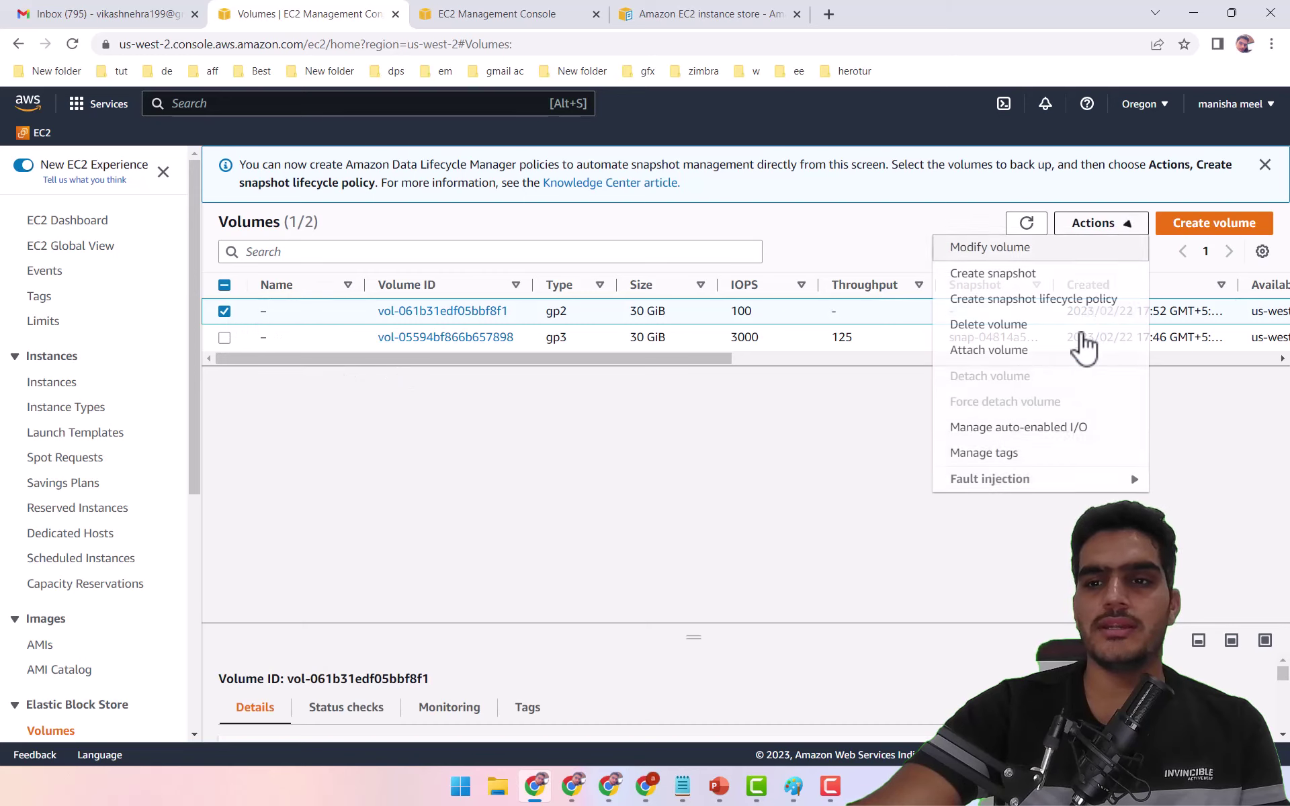
click(993, 325)
click(942, 536)
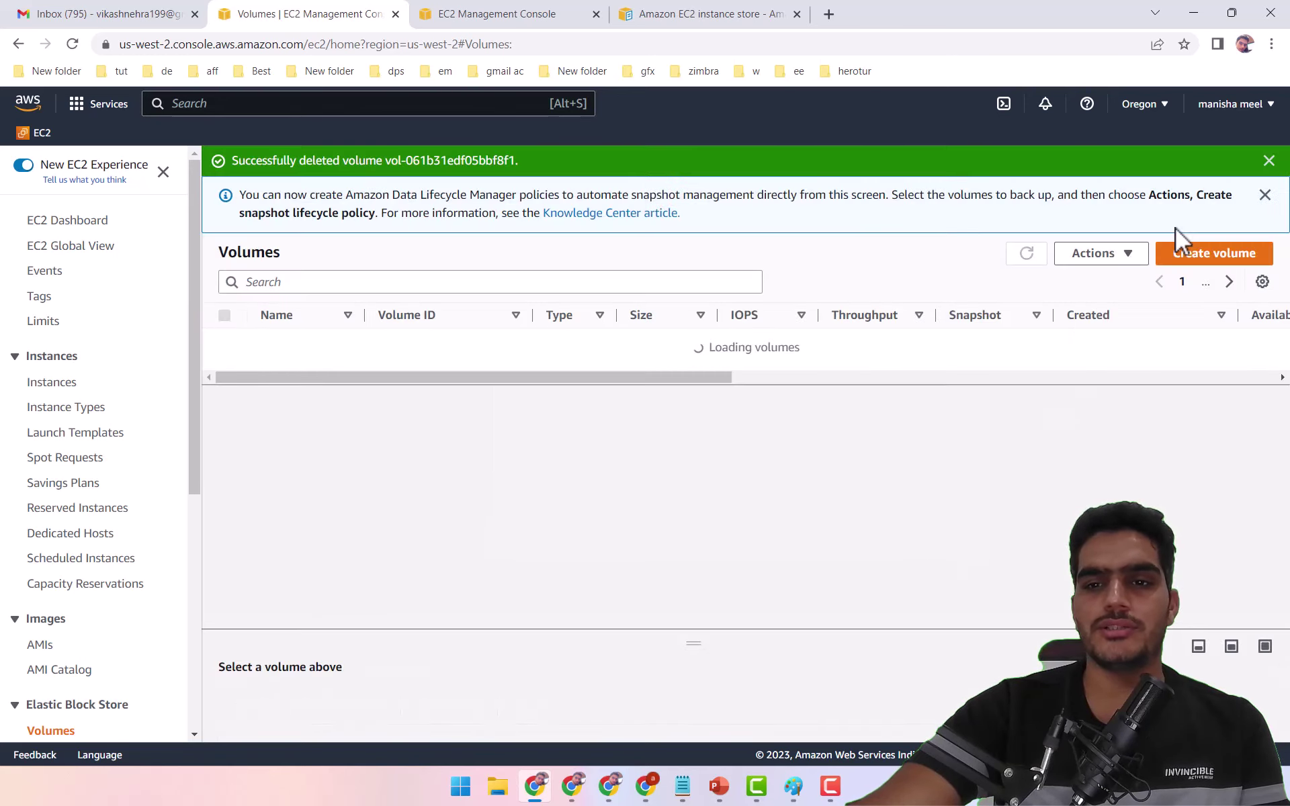
Step: Start creating a new General Purpose SSD (gp2) volume and set its size to 30 GiB
click(1201, 251)
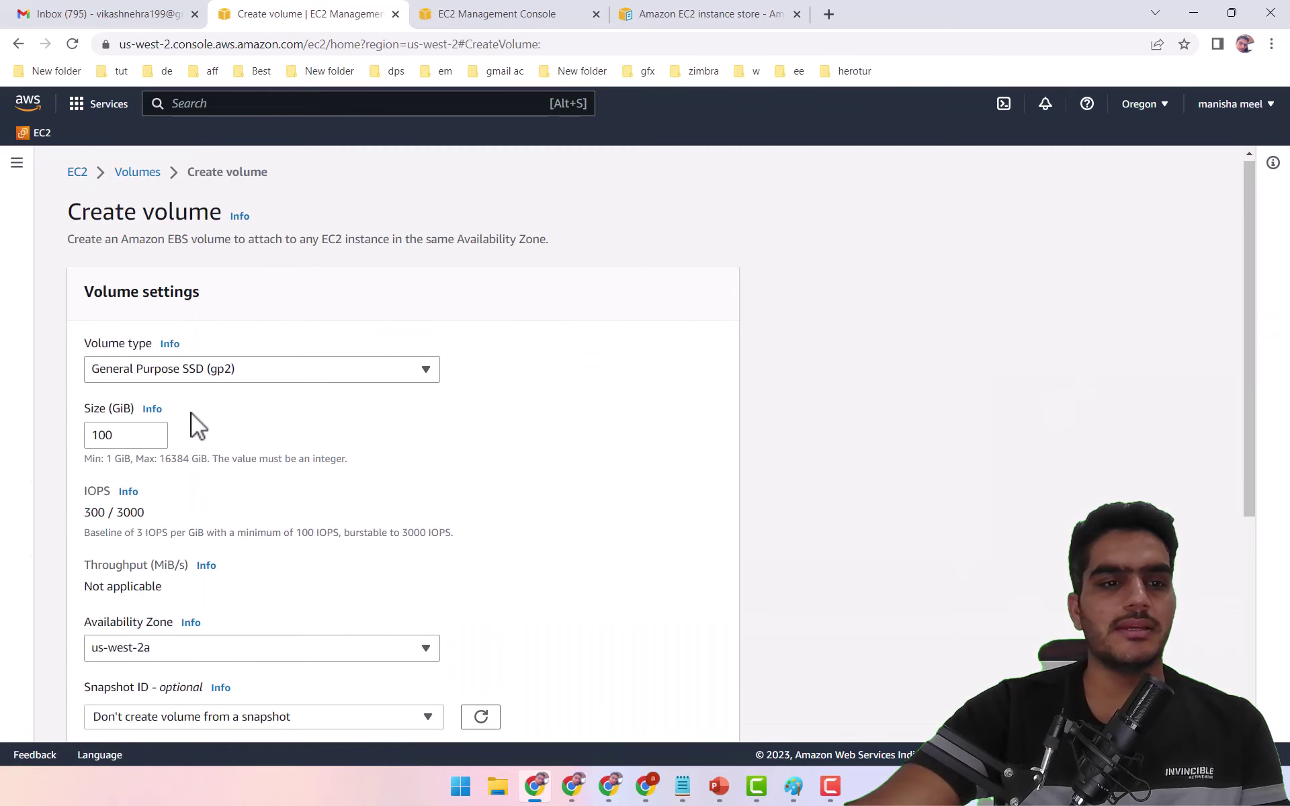
scroll(148, 403, down, 1)
drag(127, 353, 14, 358)
text(30)
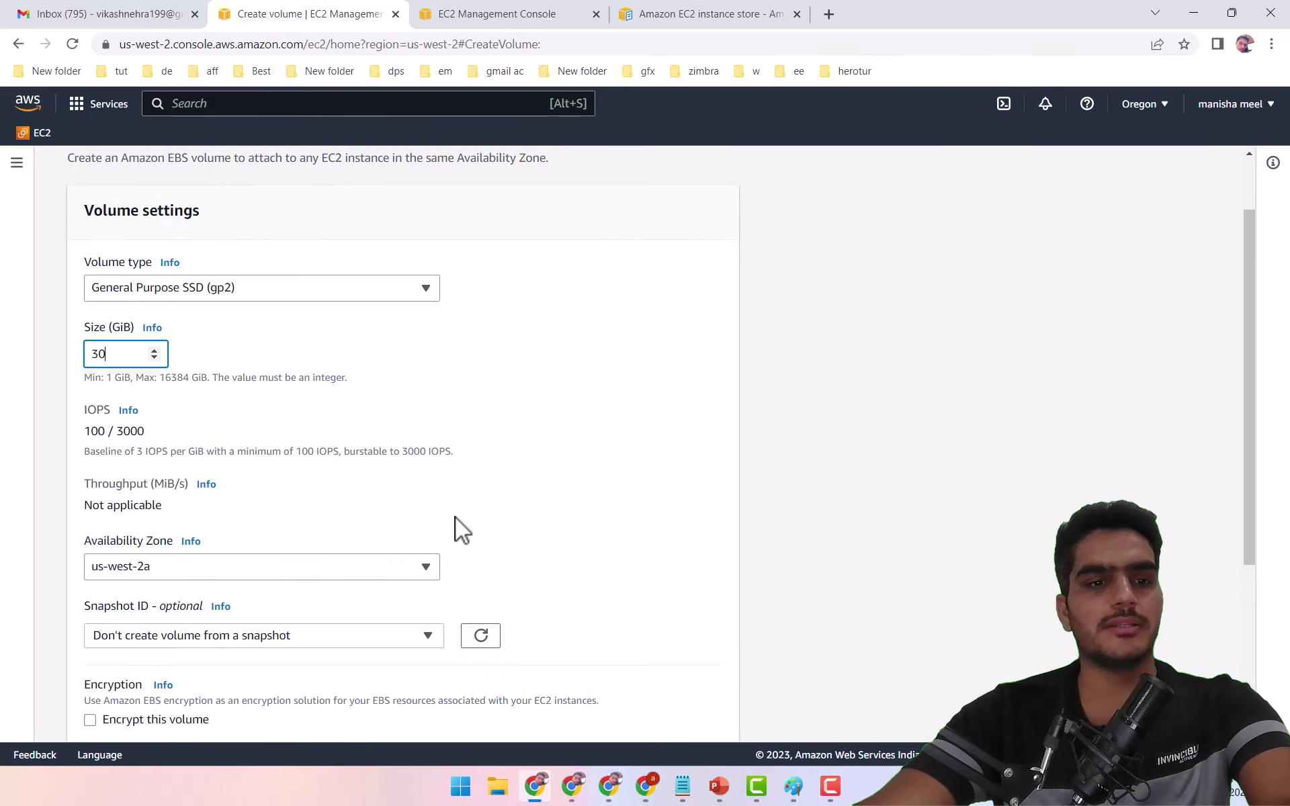
Step: Set the new volume's Availability Zone to us-west-2b and create the volume
scroll(450, 524, down, 2)
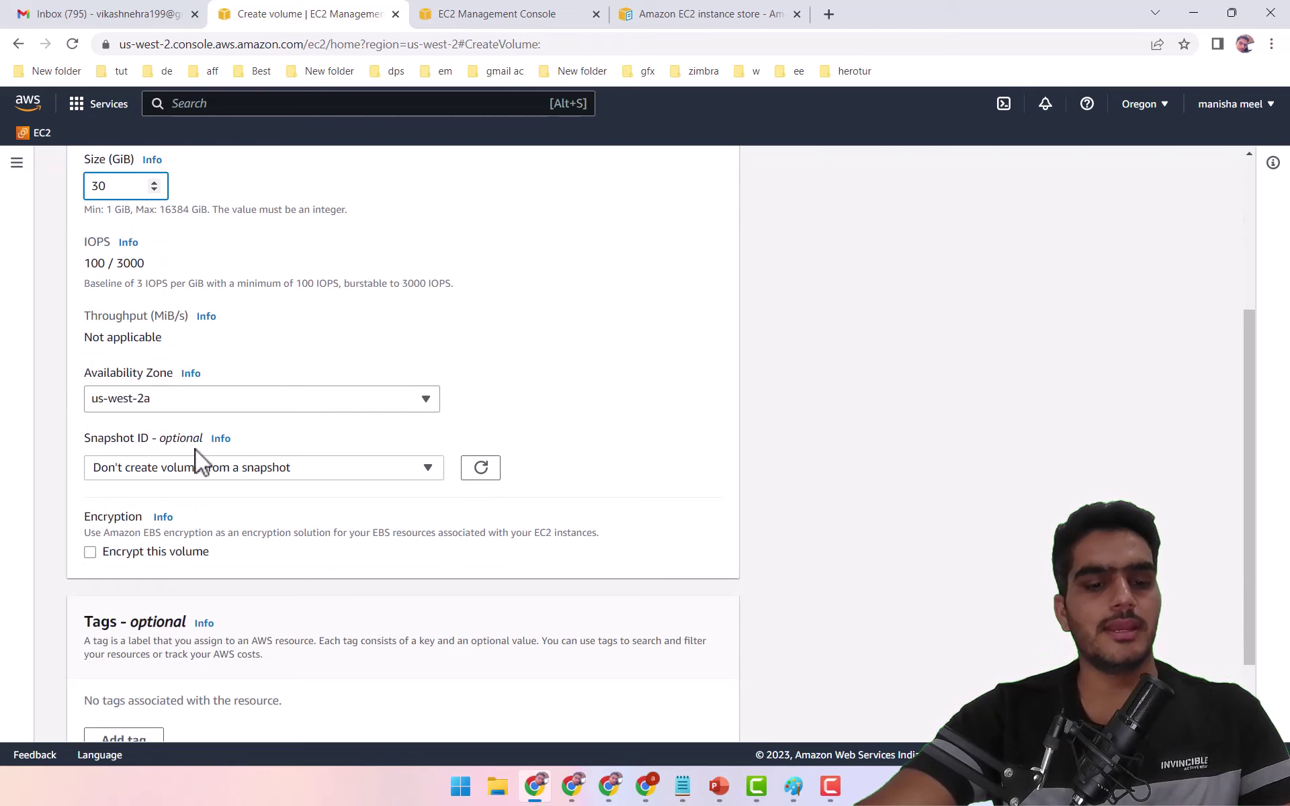
key(ctrl+f)
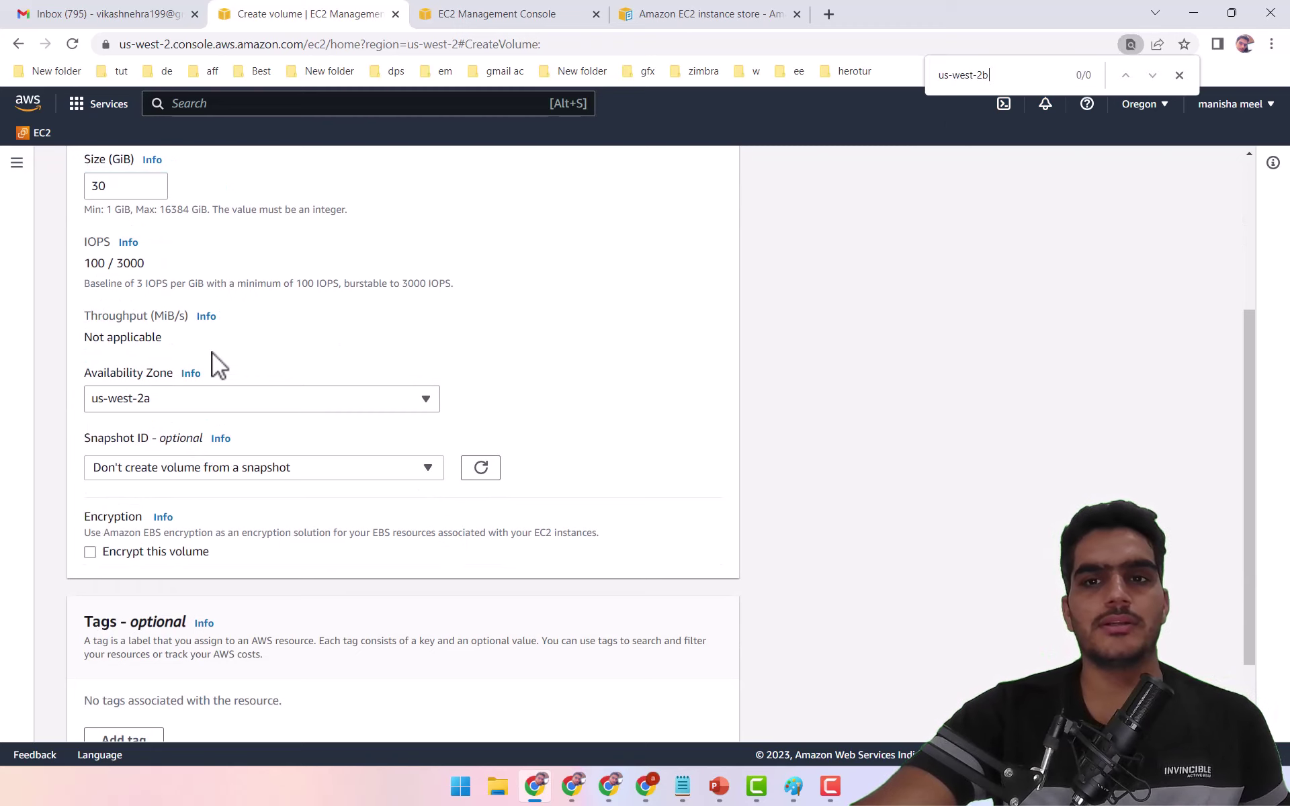
click(172, 402)
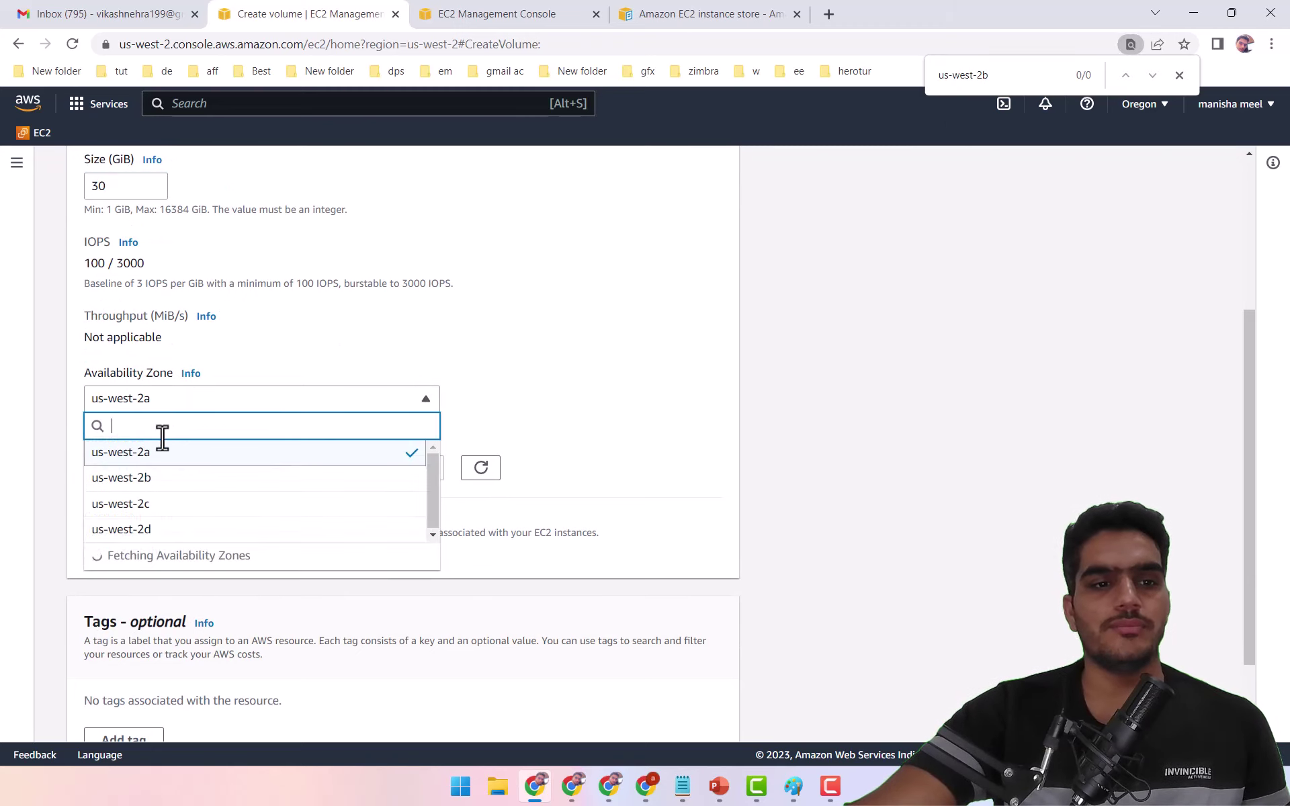
click(164, 484)
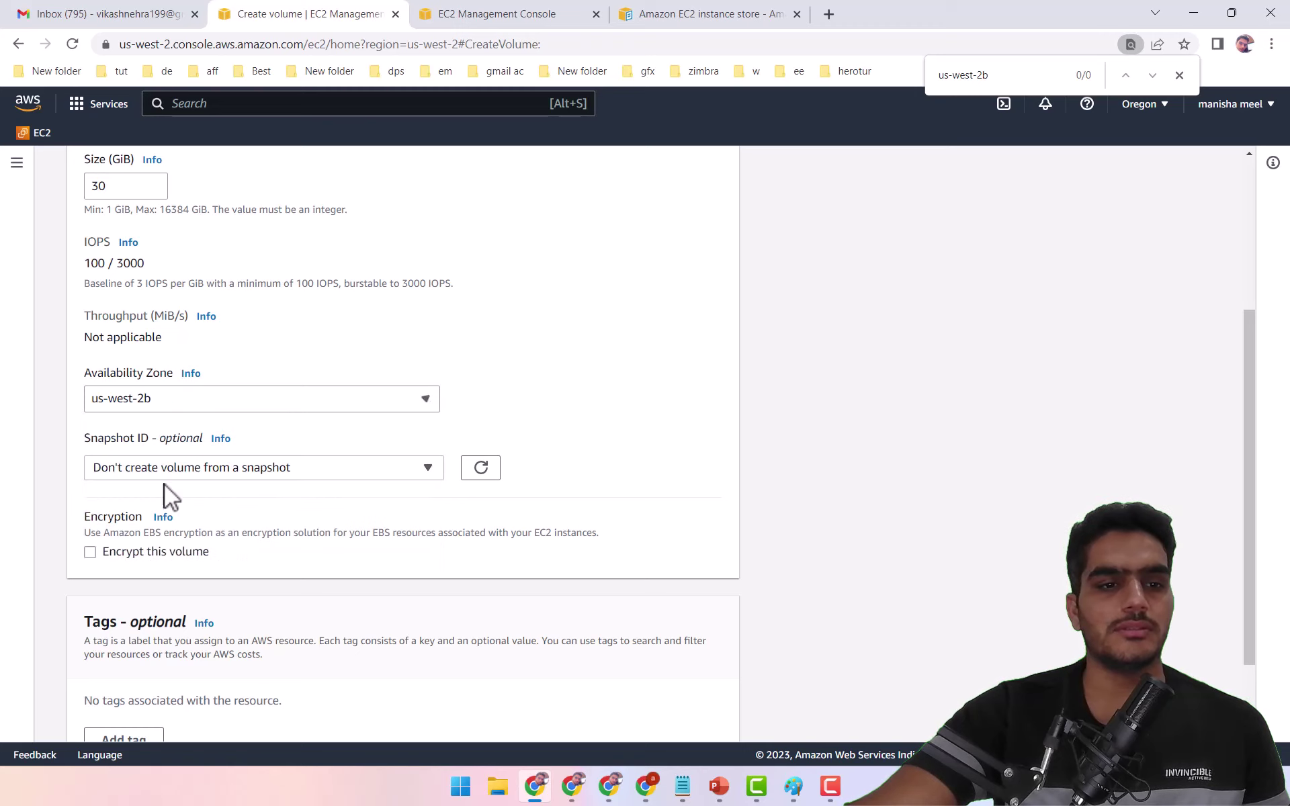
scroll(336, 430, down, 2)
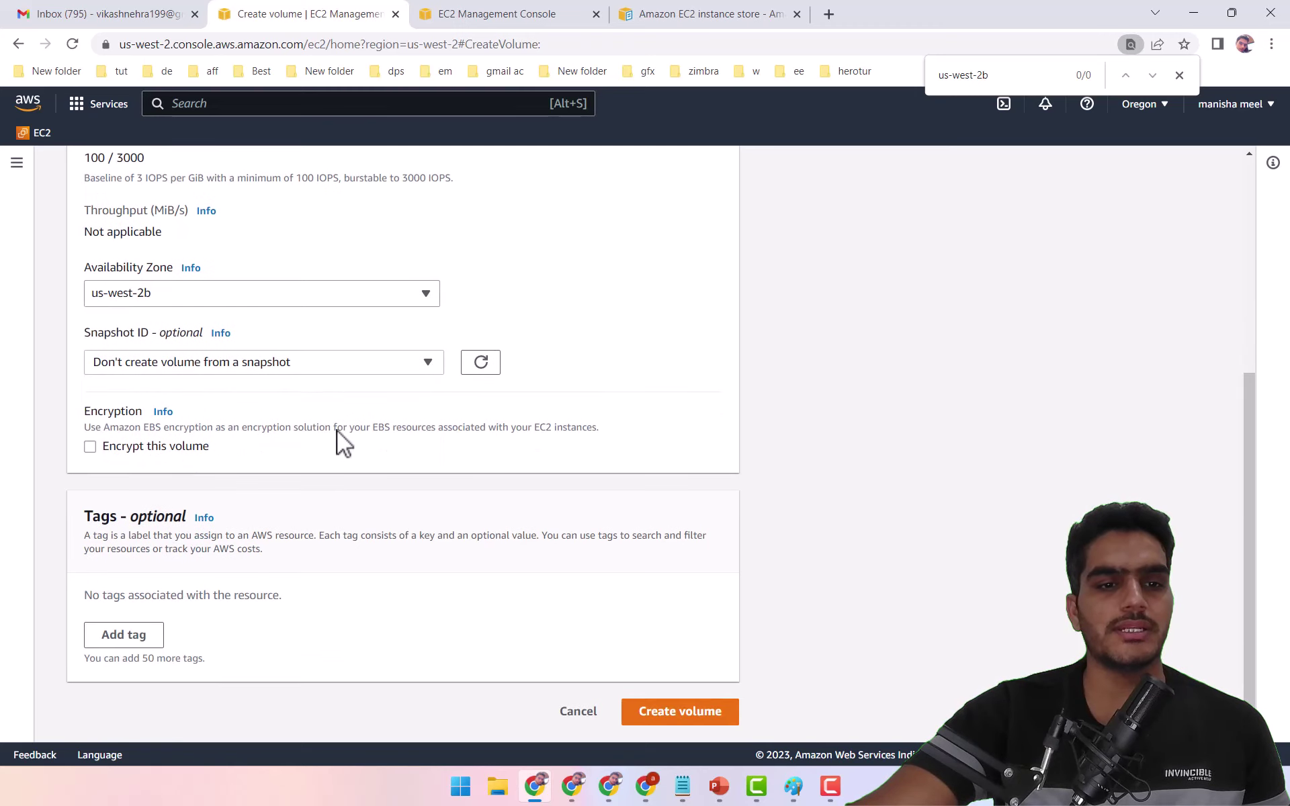
click(695, 723)
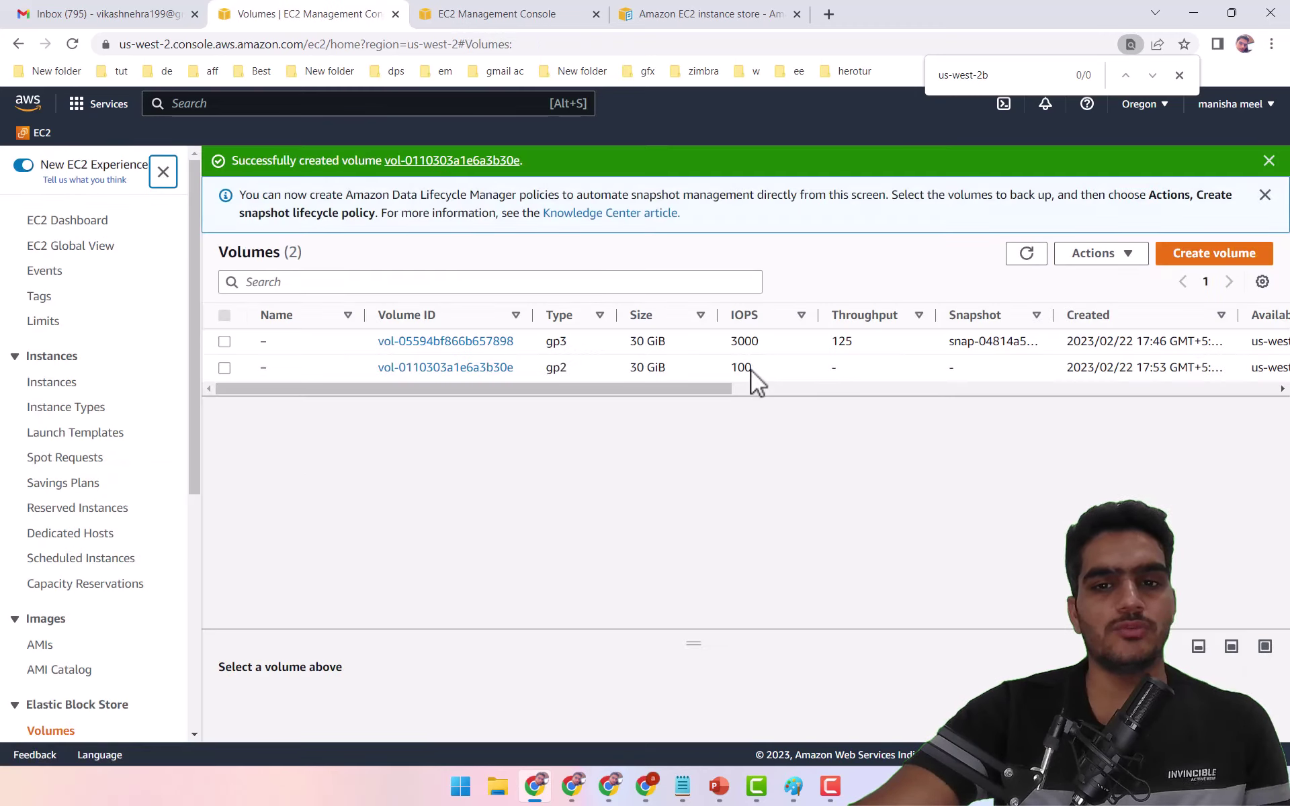
Step: Refresh the volumes list and check the new gp2 volume's state and Availability Zone
drag(823, 401, 1026, 406)
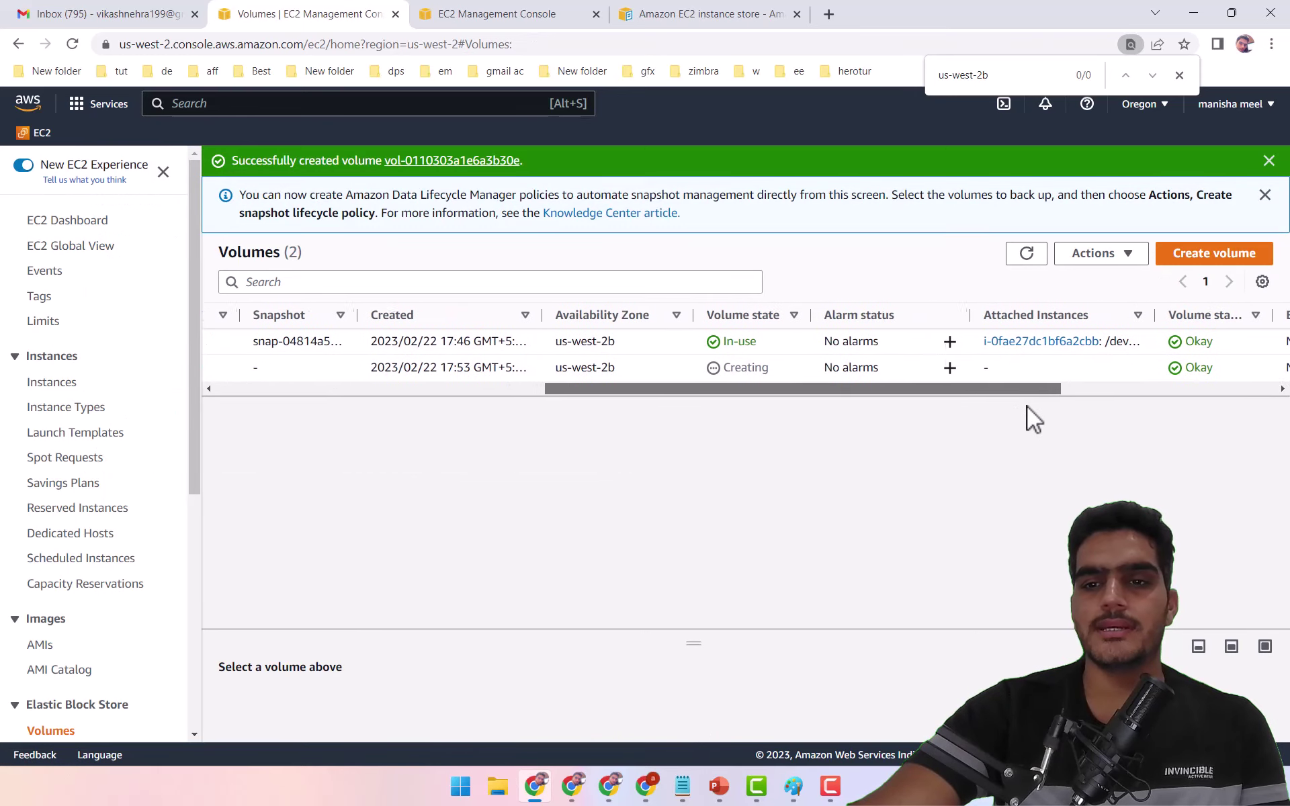
double_click(731, 368)
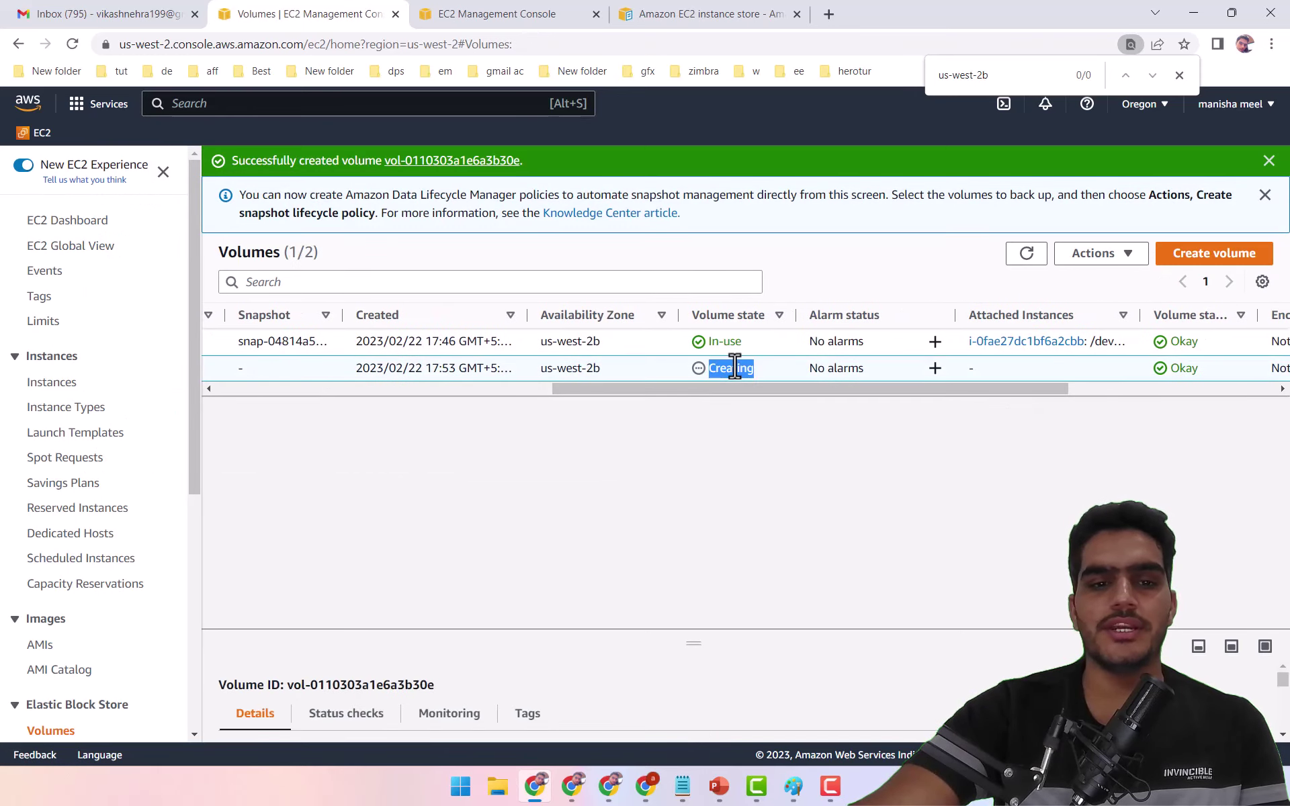
click(1024, 258)
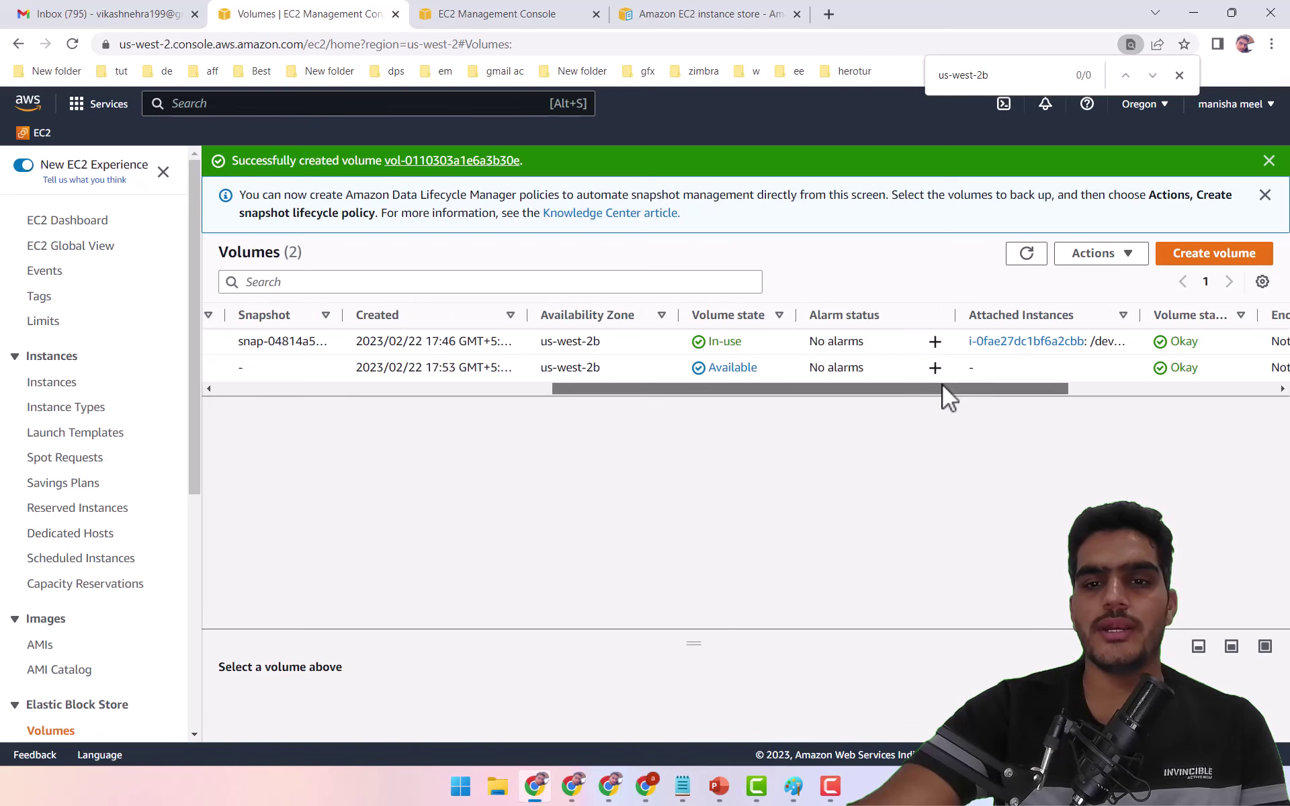
mouse_move(942, 384)
mouse_down()
mouse_move(1042, 382)
mouse_move(944, 389)
mouse_up()
drag(841, 391, 764, 375)
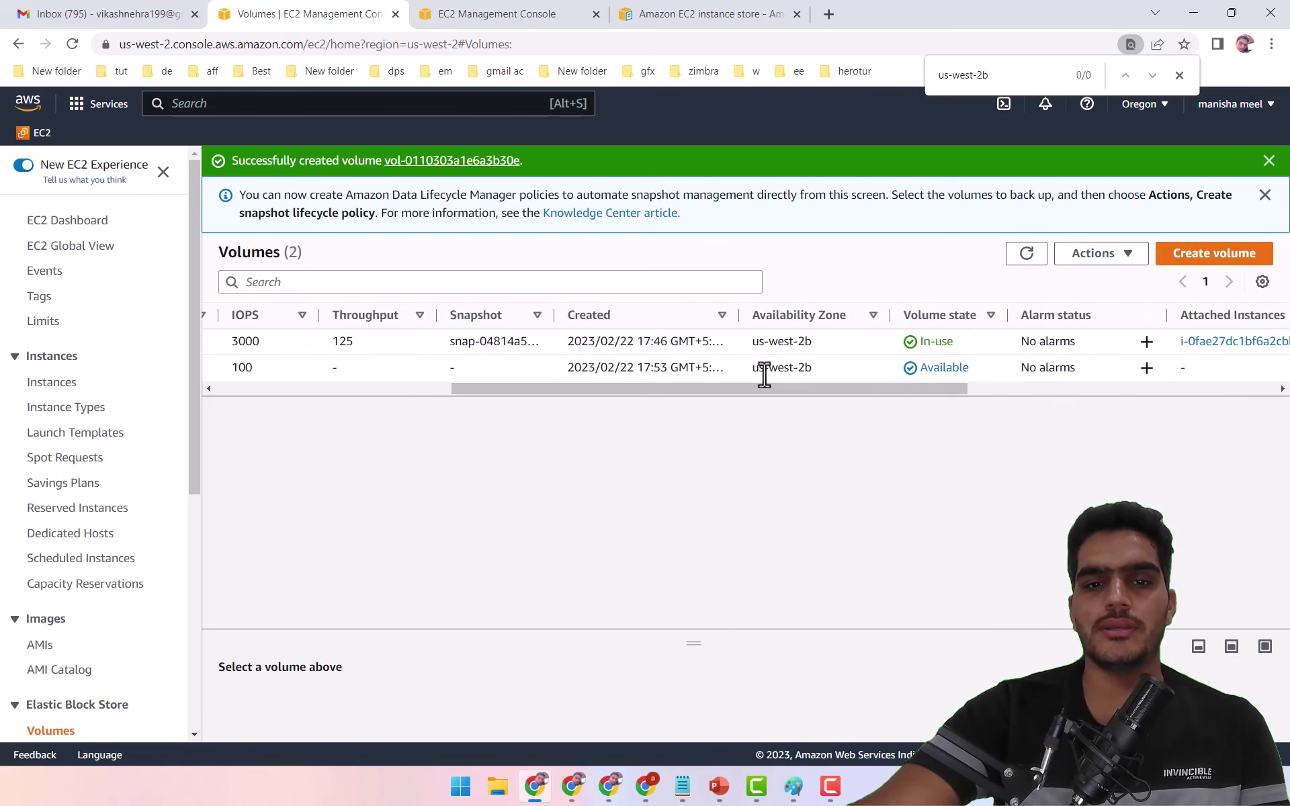
Step: Open the attach form for the new gp2 volume and review its Availability Zone and available instances
click(854, 368)
right_click(854, 367)
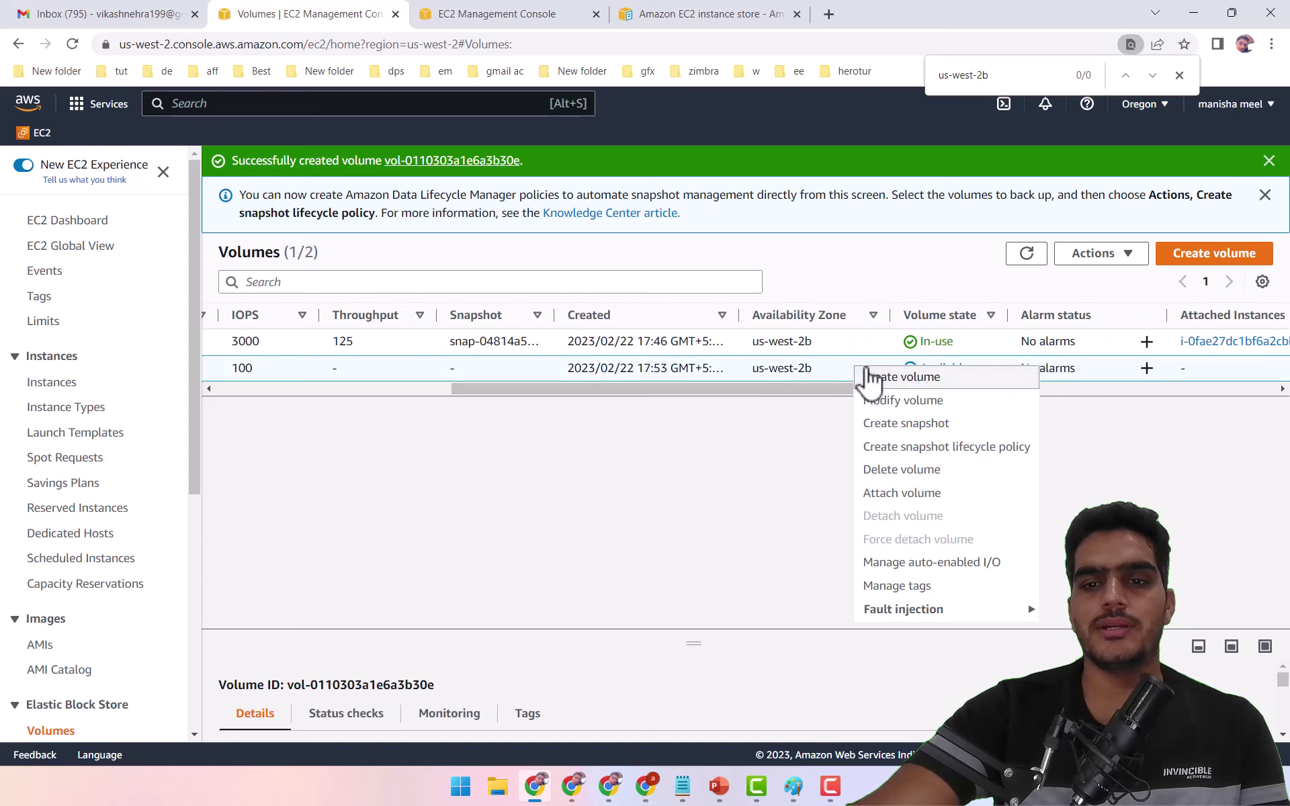
click(904, 497)
click(410, 489)
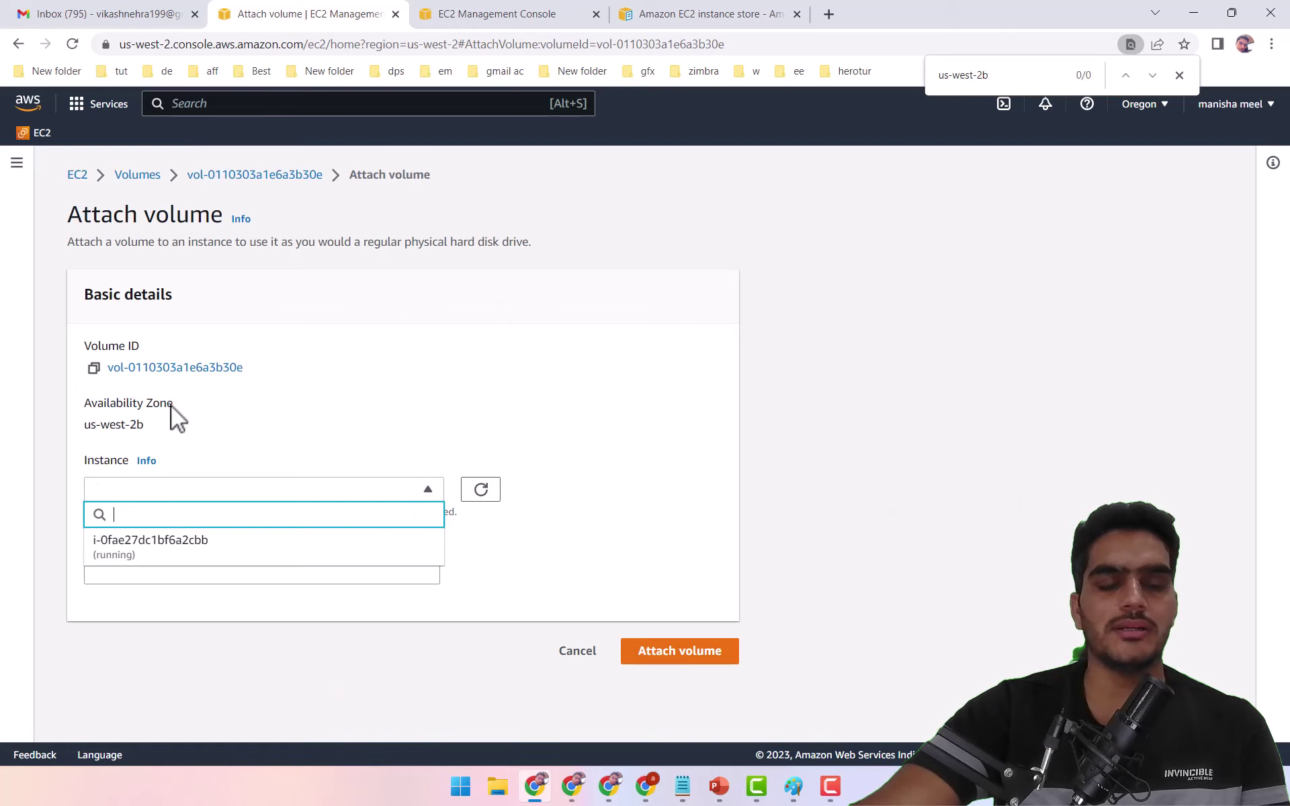
double_click(149, 406)
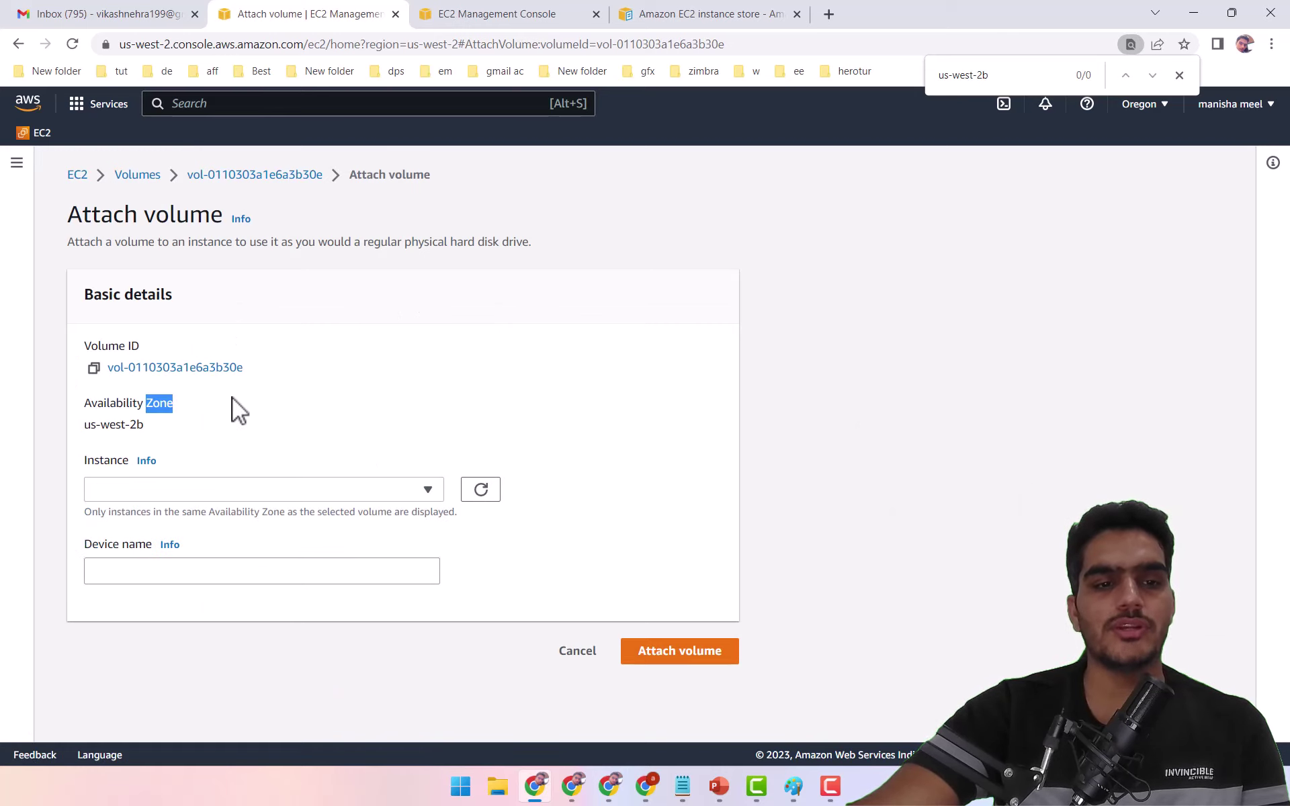
drag(80, 423, 218, 426)
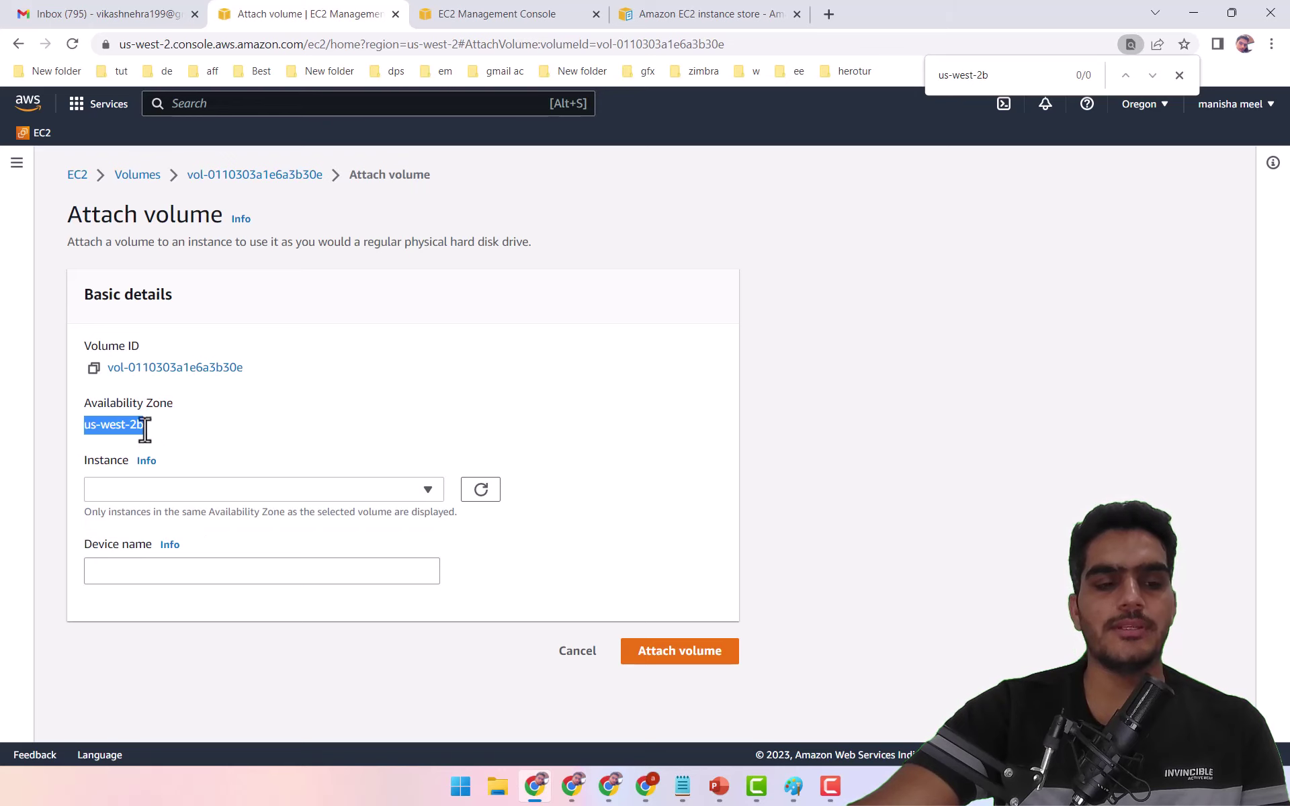
triple_click(112, 461)
Step: Check the instances list and choose the running instance as the target for the volume attachment
click(457, 15)
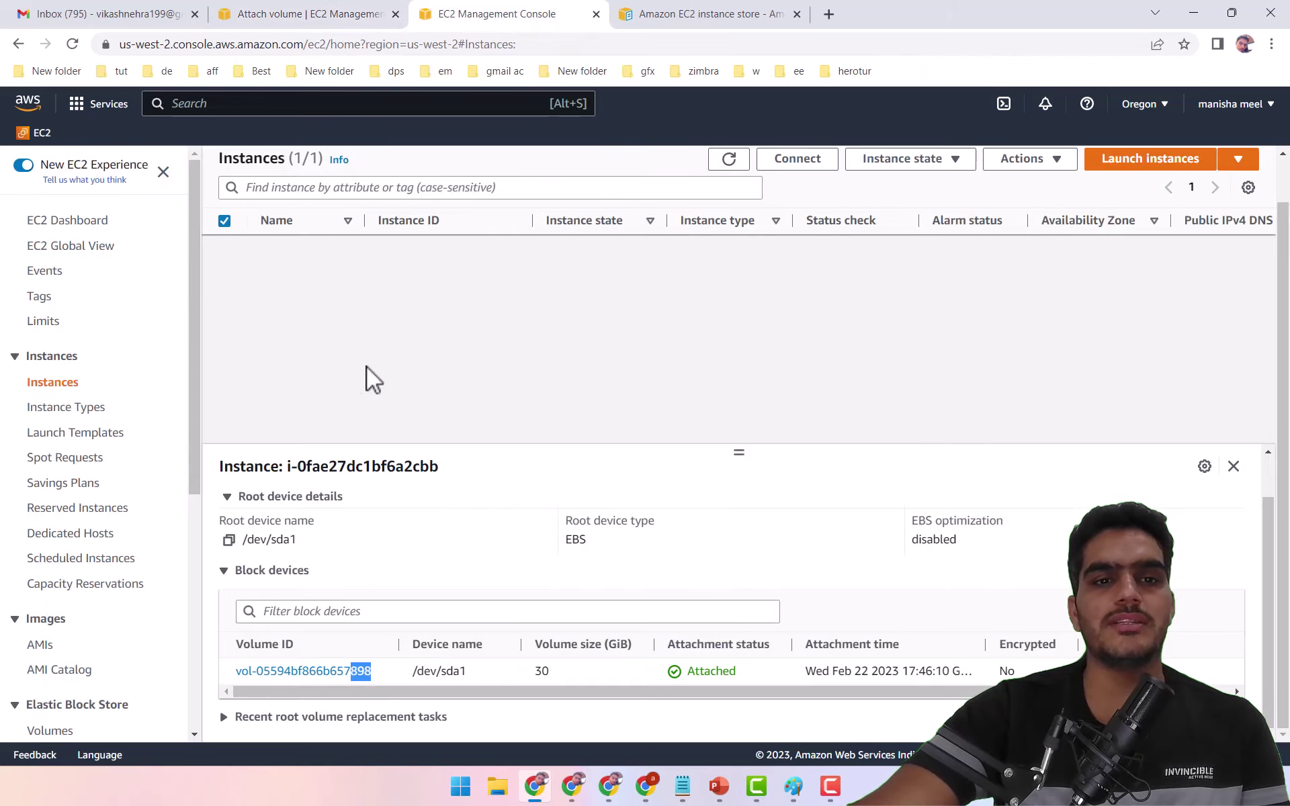
click(339, 13)
click(220, 487)
click(202, 548)
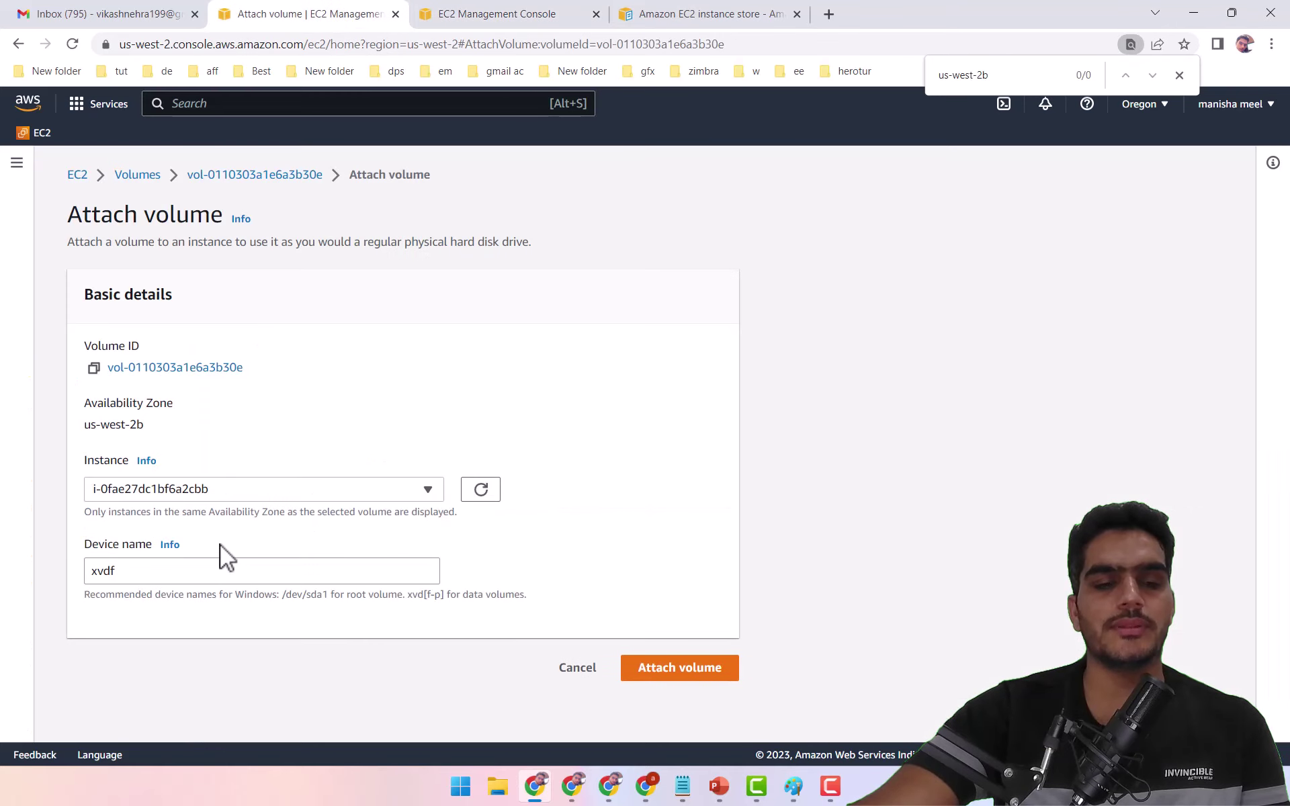
Step: Compare the instance's ID and existing block devices with the attach form, and attach the volume with device name xvdf
click(449, 15)
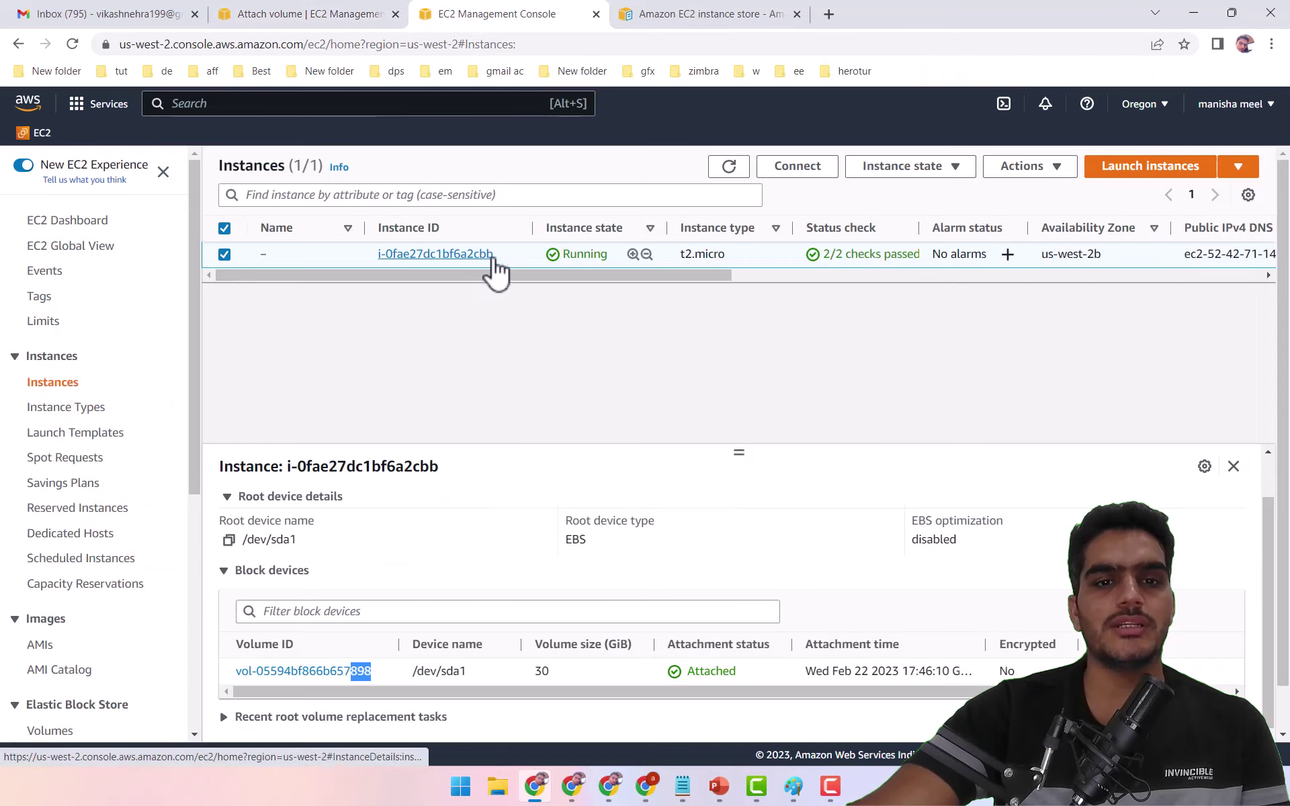
click(320, 14)
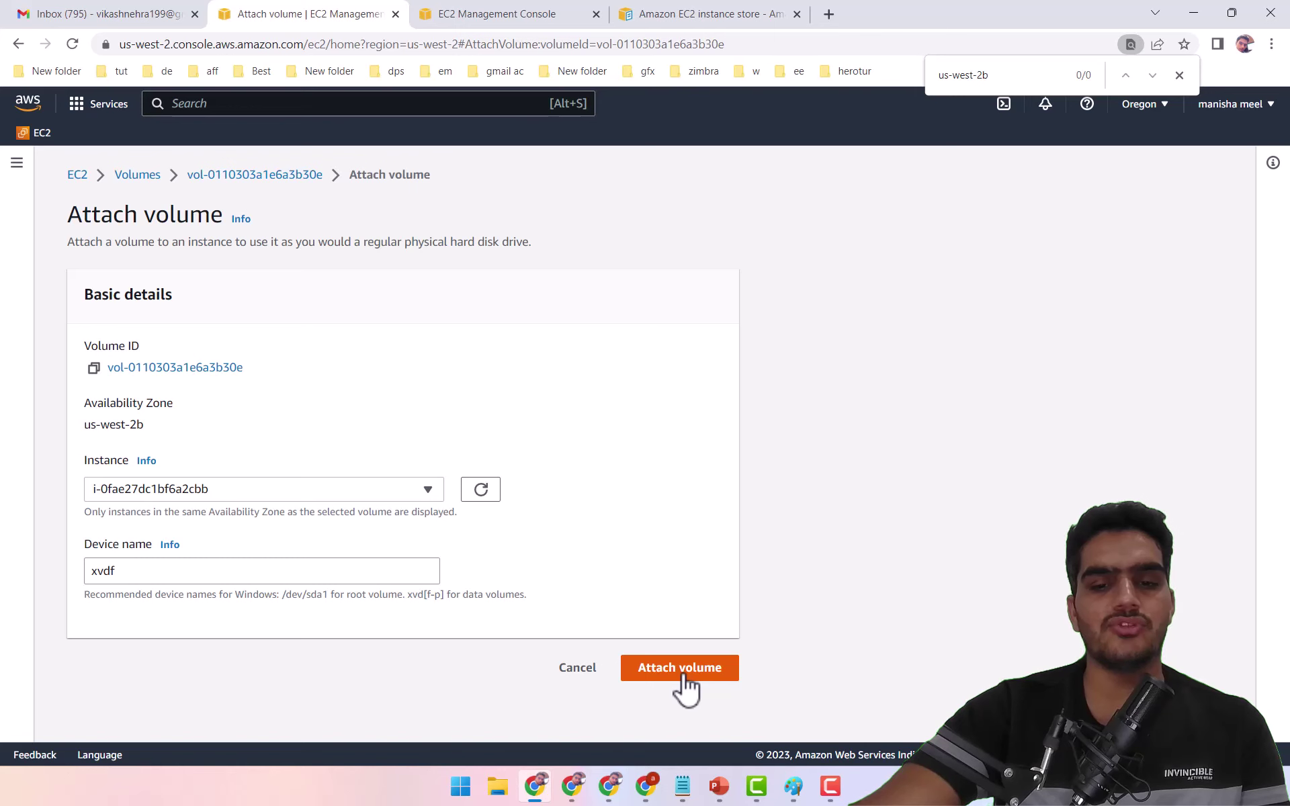
key(ctrl+Tab)
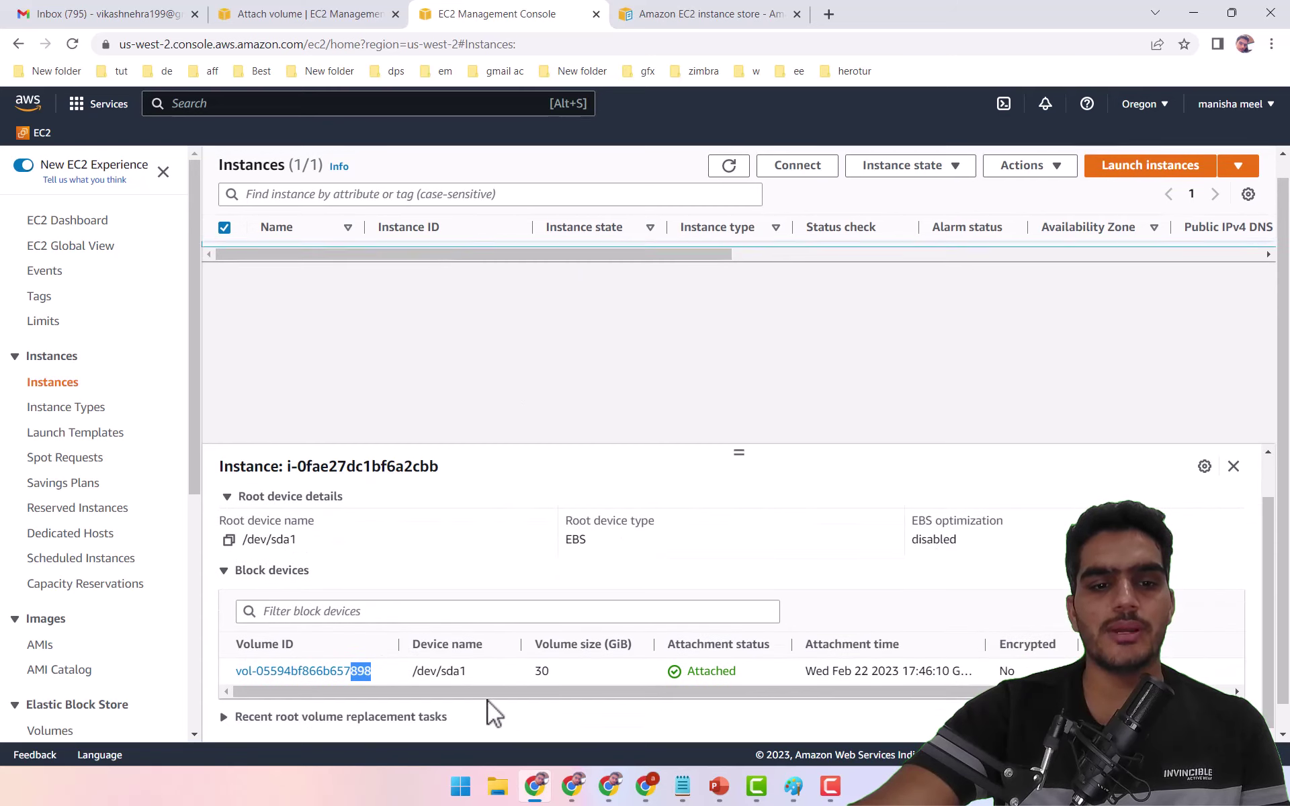
click(367, 14)
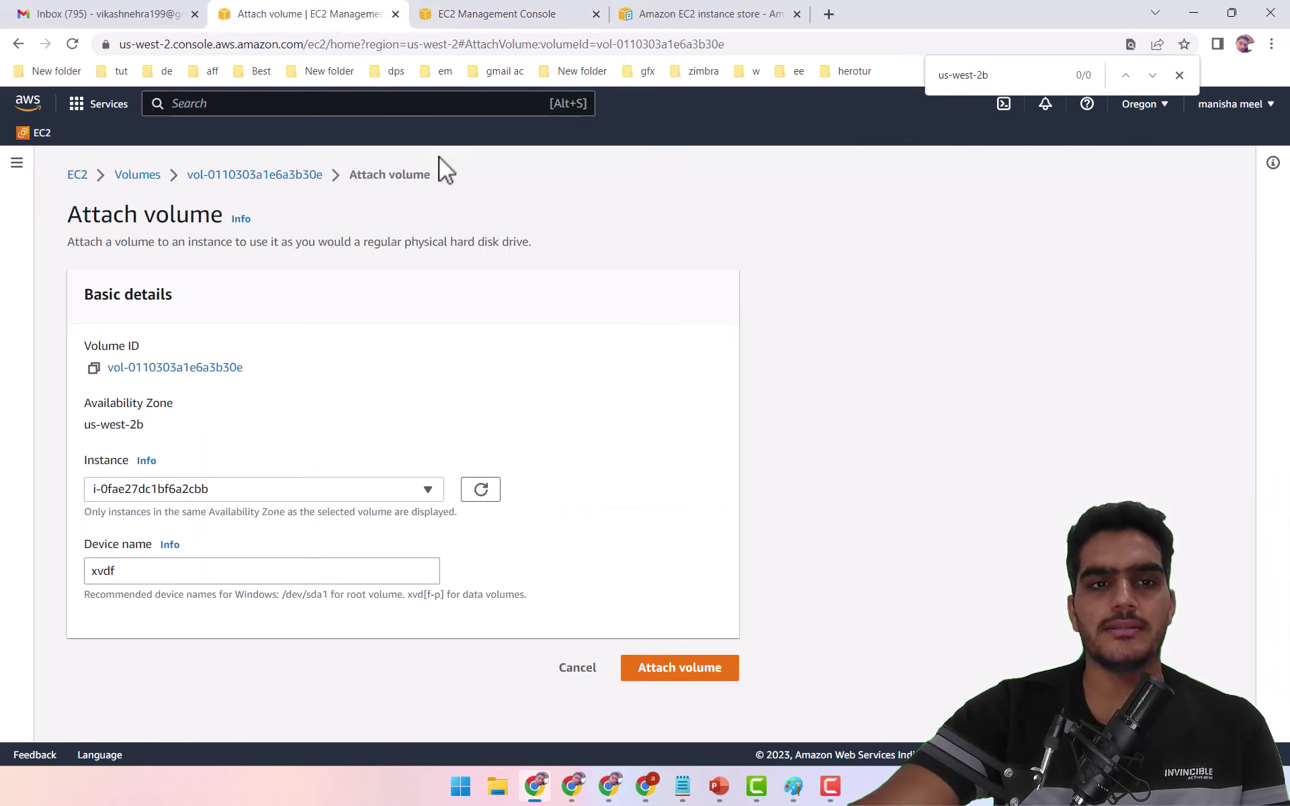
click(674, 668)
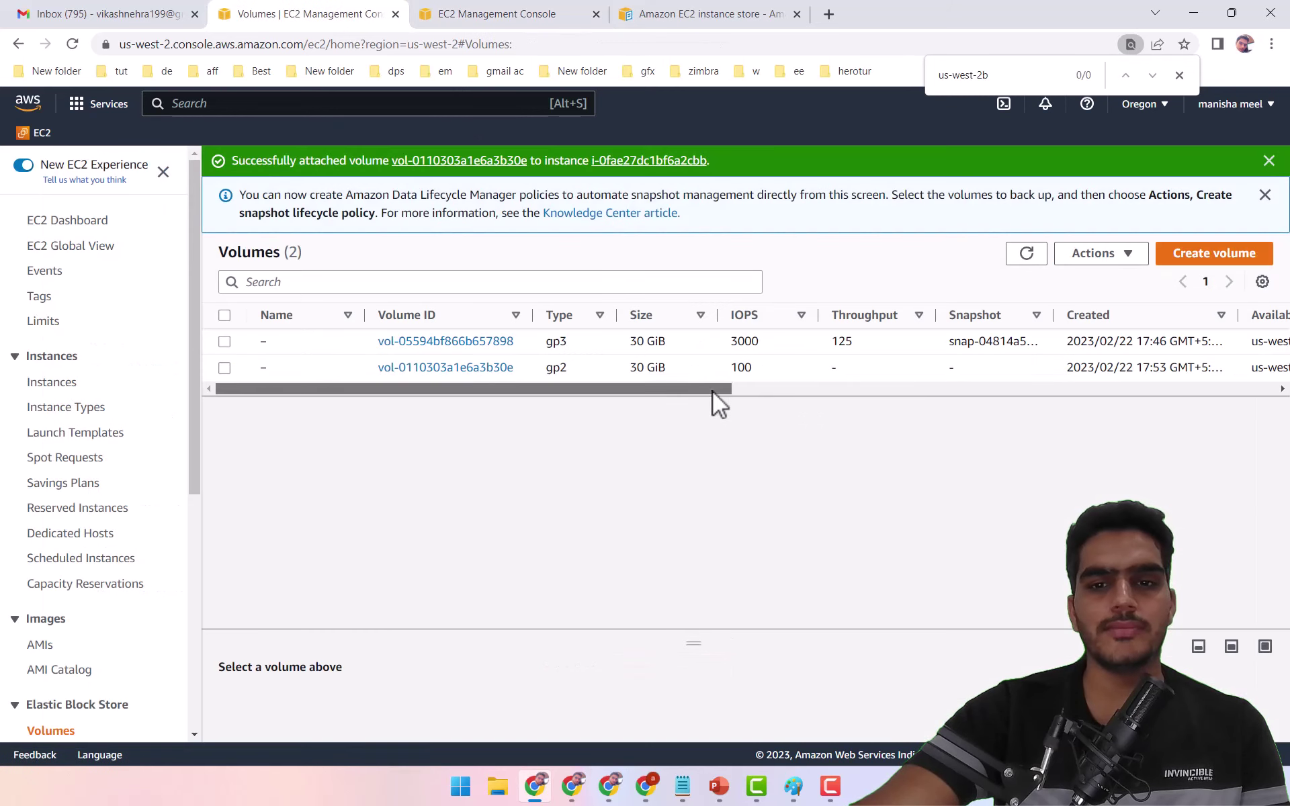
Step: Check the volume state and attached instance of both volumes in the volumes list
drag(713, 391, 1008, 405)
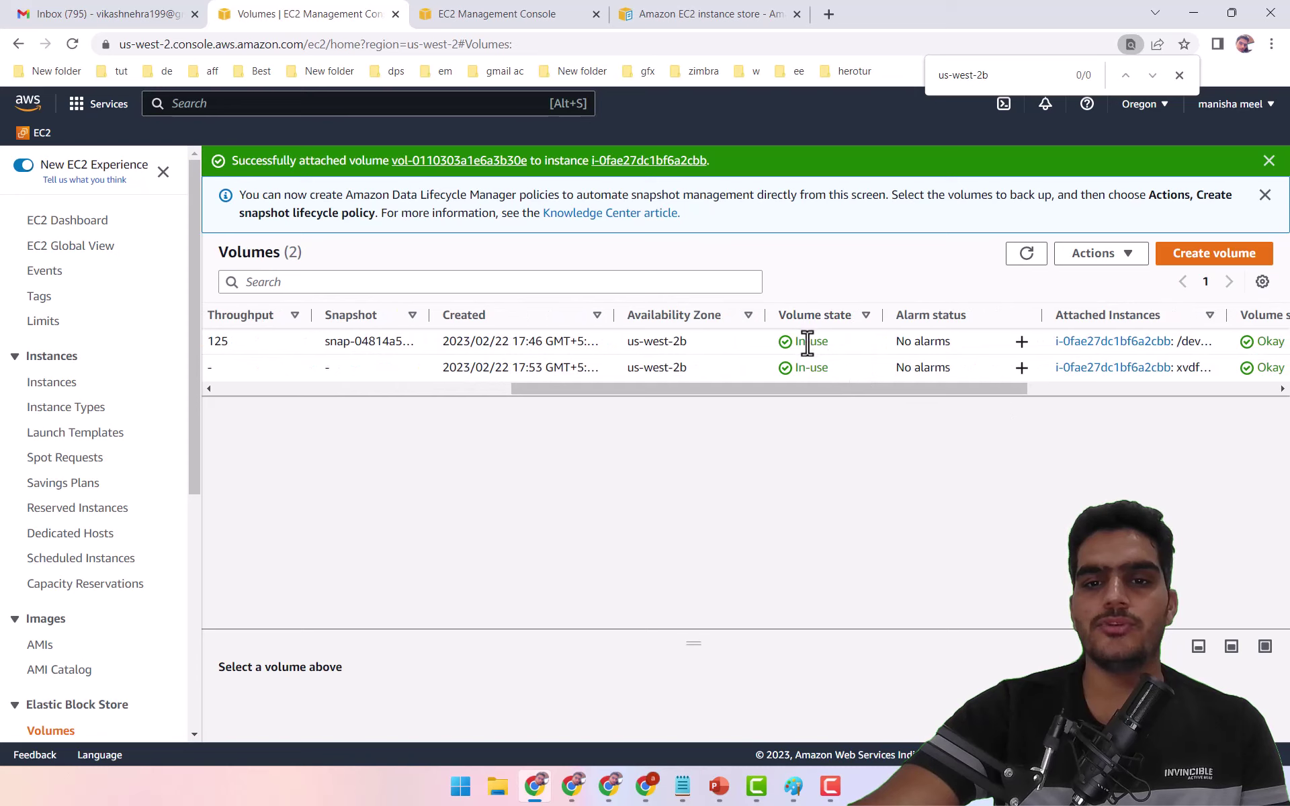
click(839, 344)
click(792, 364)
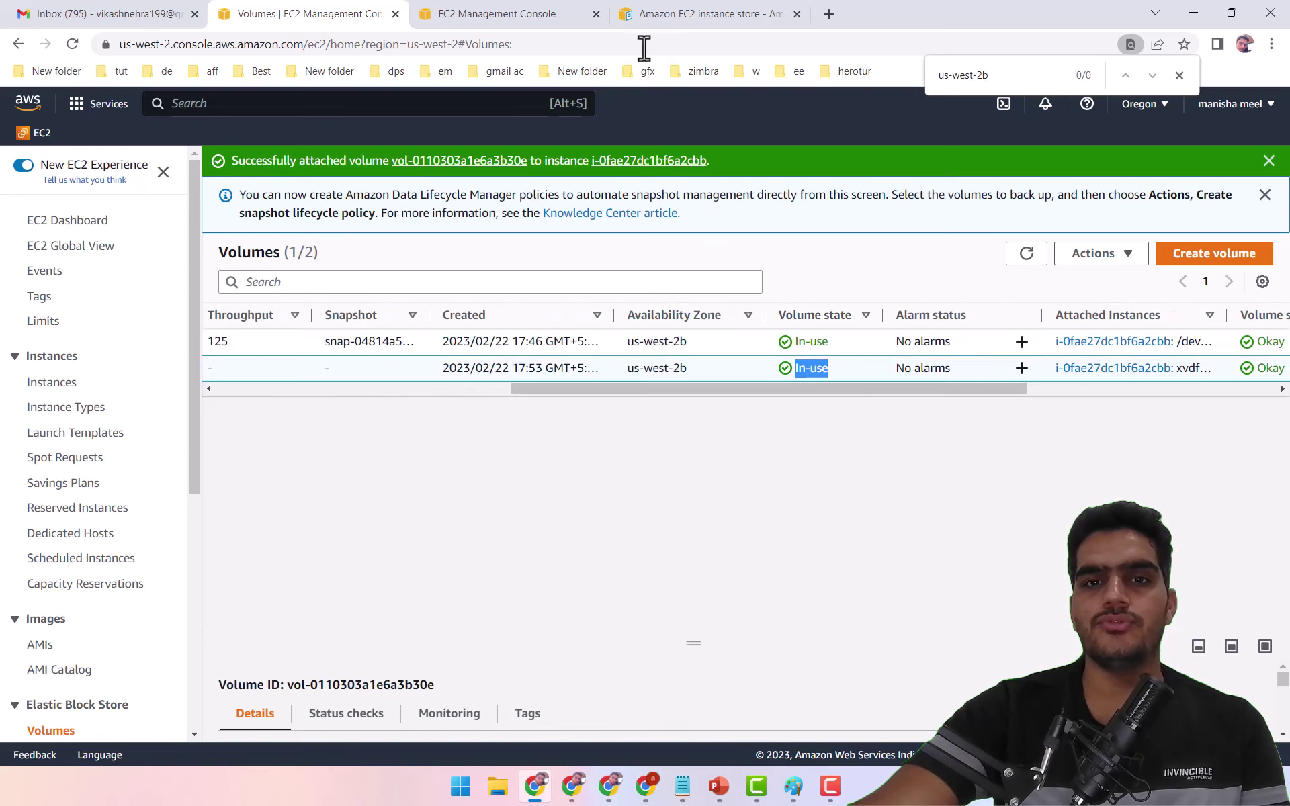
Step: Refresh the instances list and examine the block devices in the instance's storage details
click(511, 15)
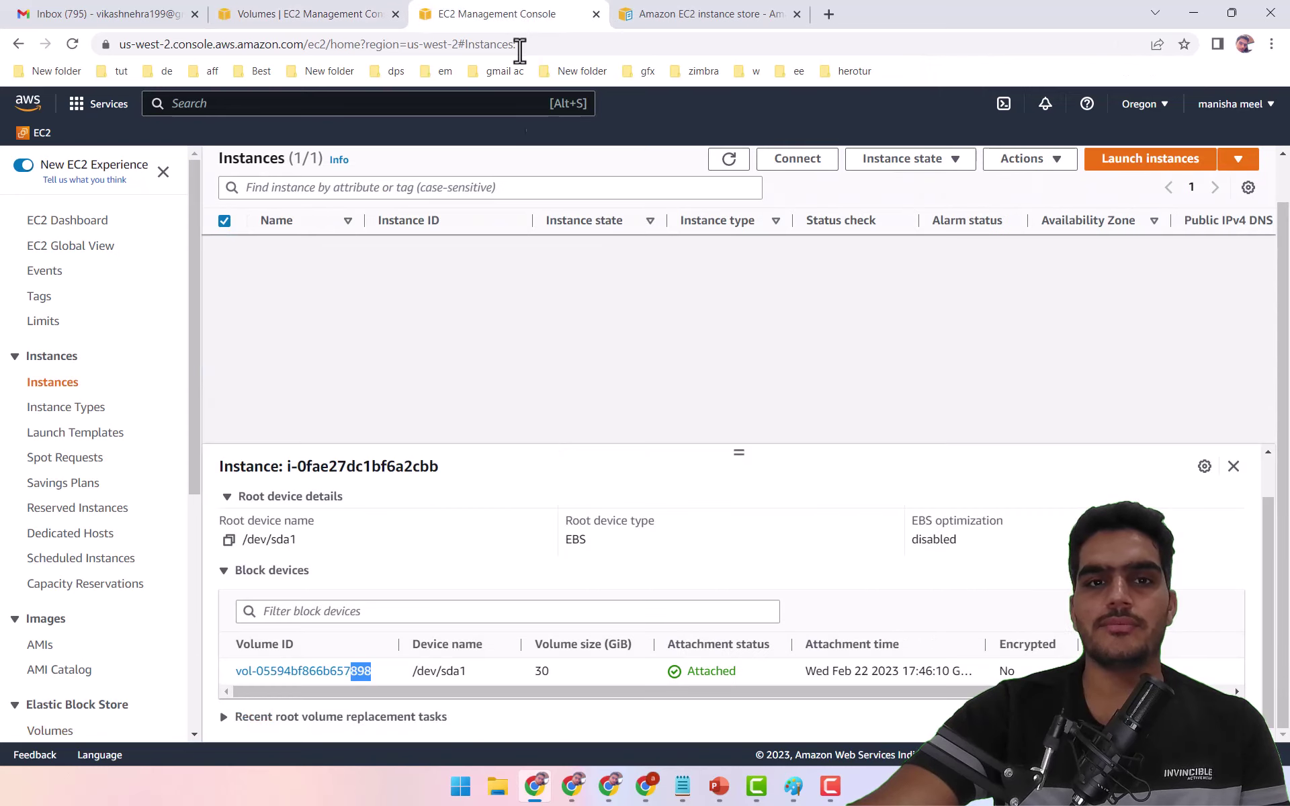
click(738, 168)
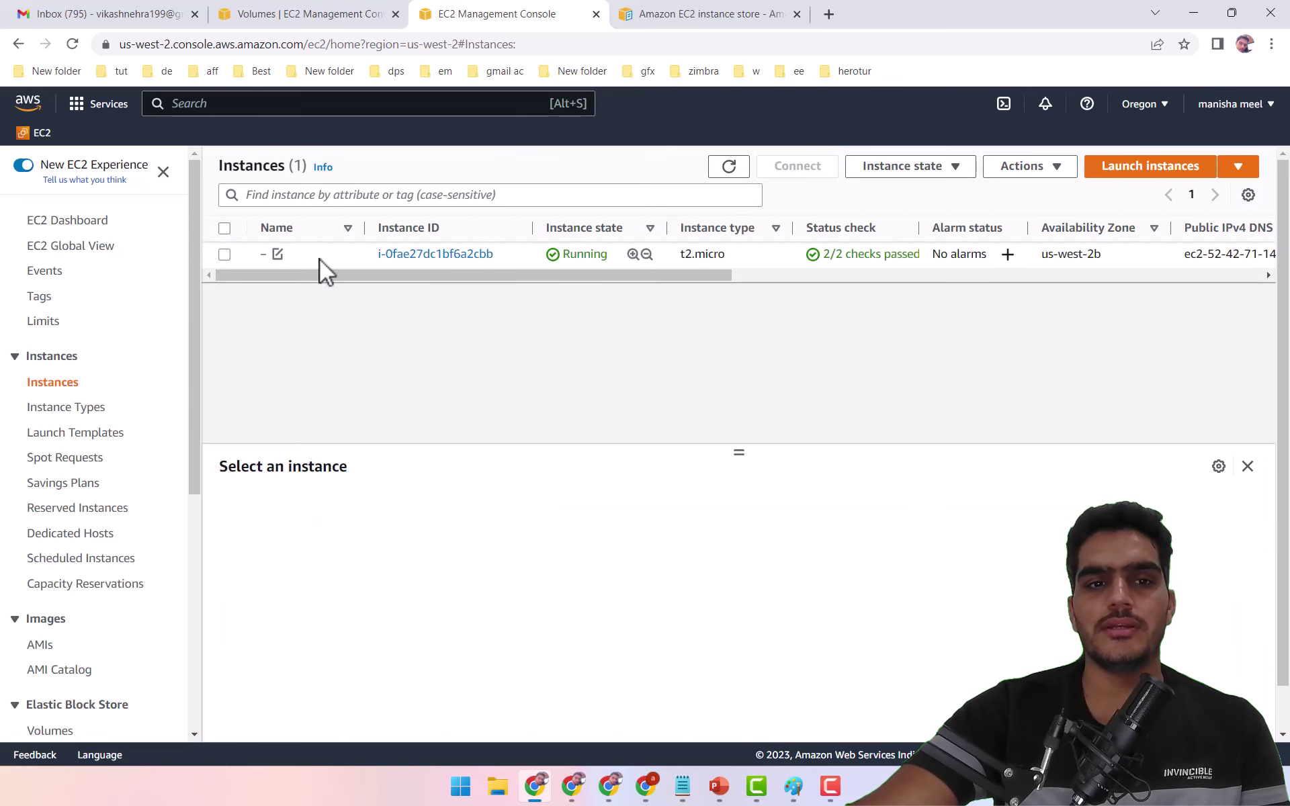
click(320, 259)
click(486, 514)
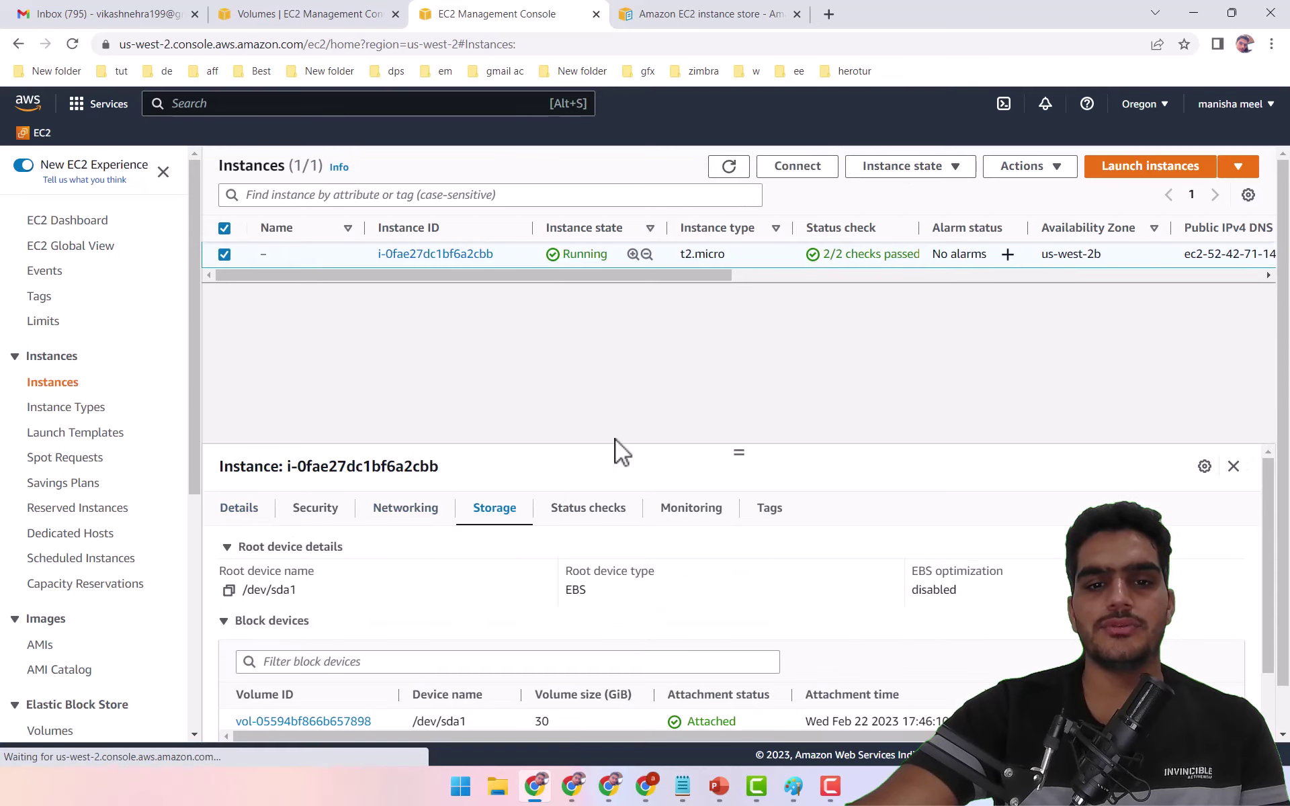
scroll(694, 651, down, 2)
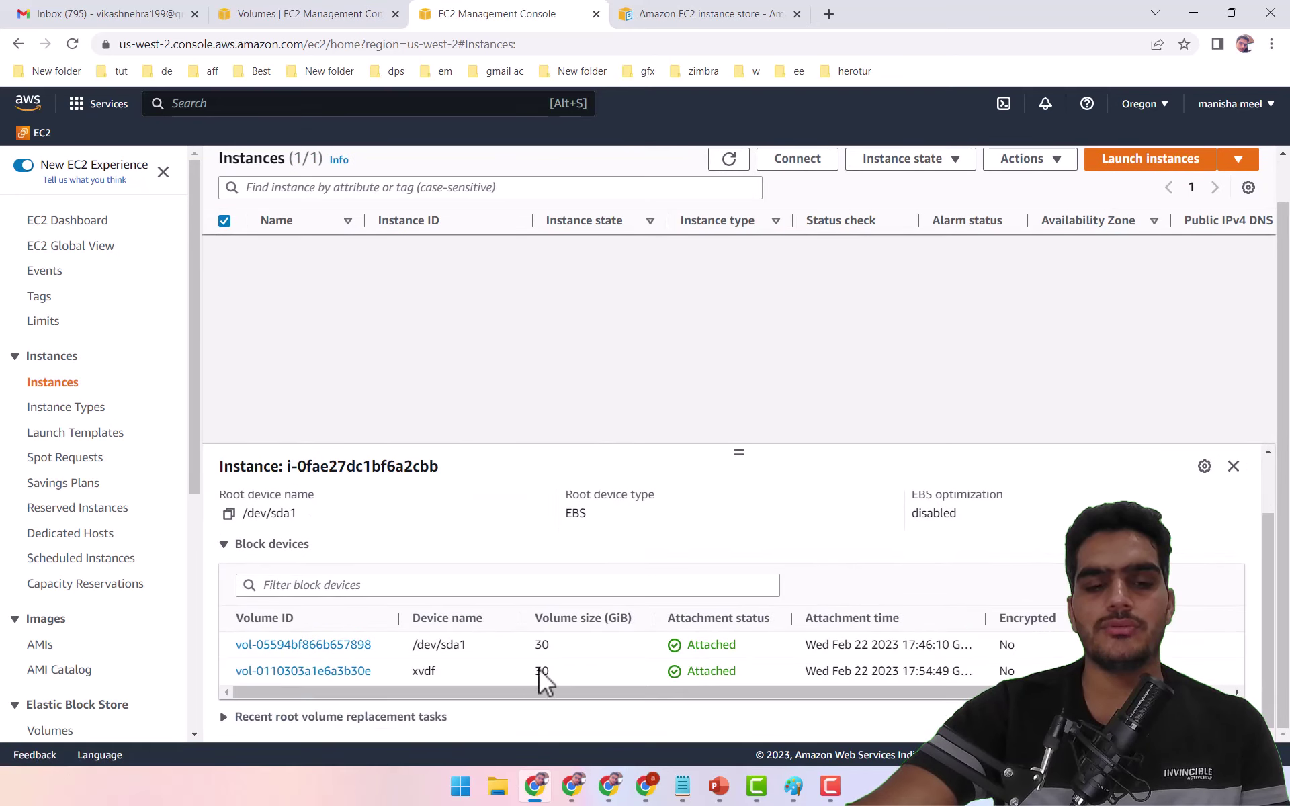
Step: Review the EBS versus Instance Store slide in PowerPoint, and return to Chrome to refresh the volumes list
click(718, 786)
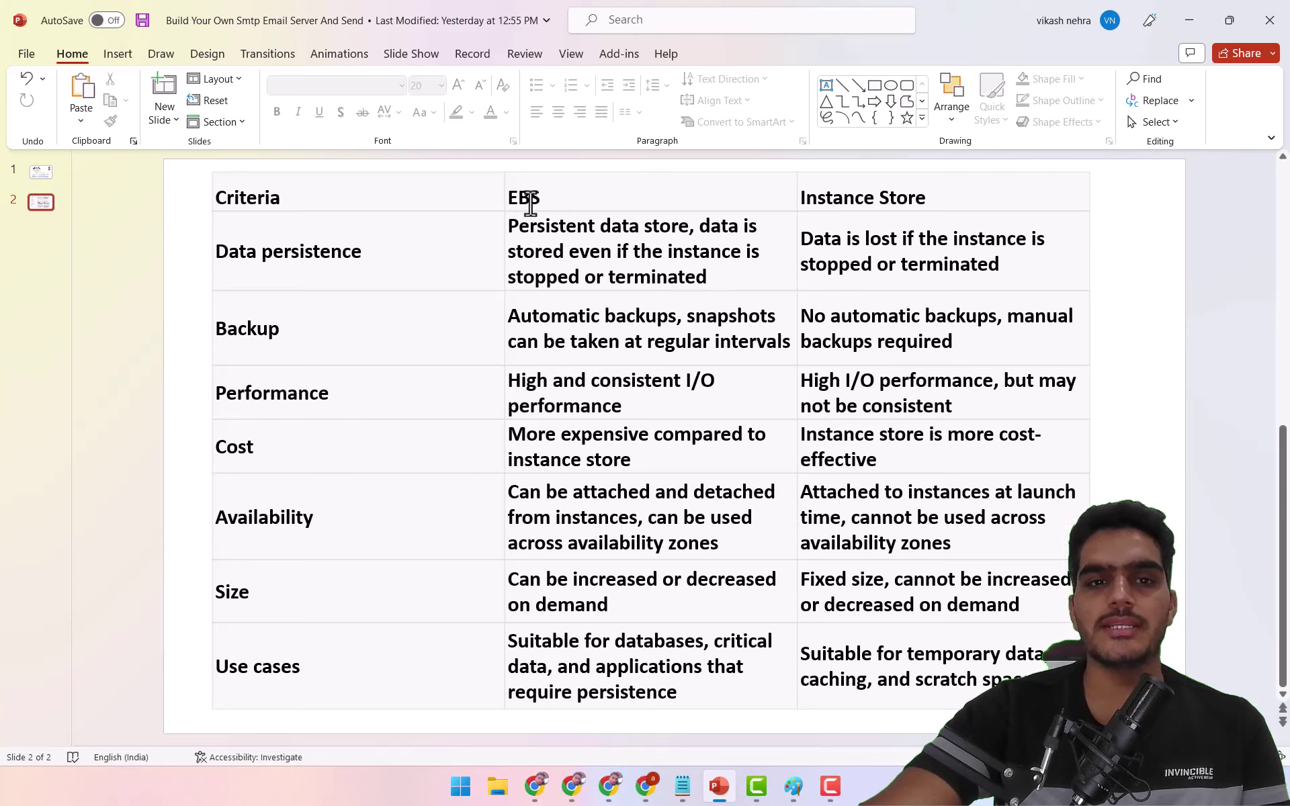
click(536, 786)
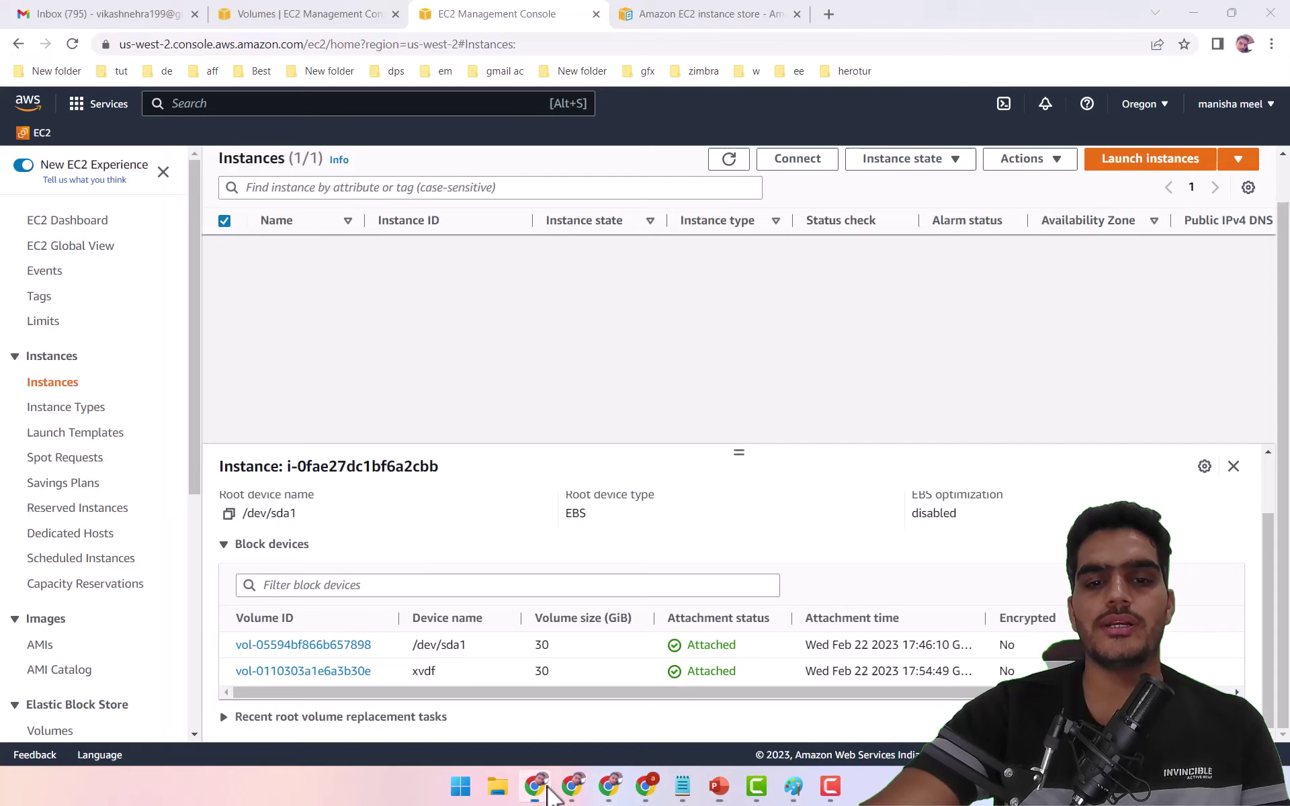
click(327, 12)
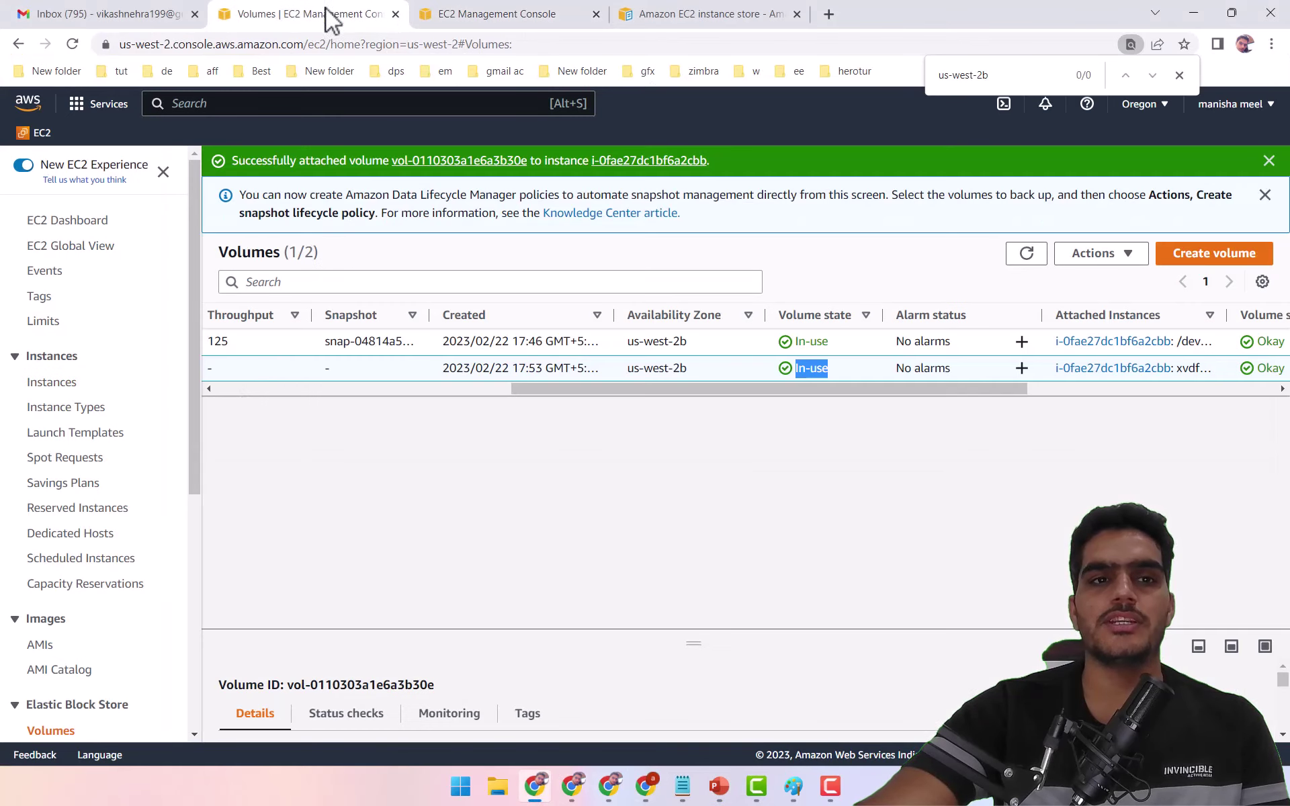
click(476, 391)
click(1030, 258)
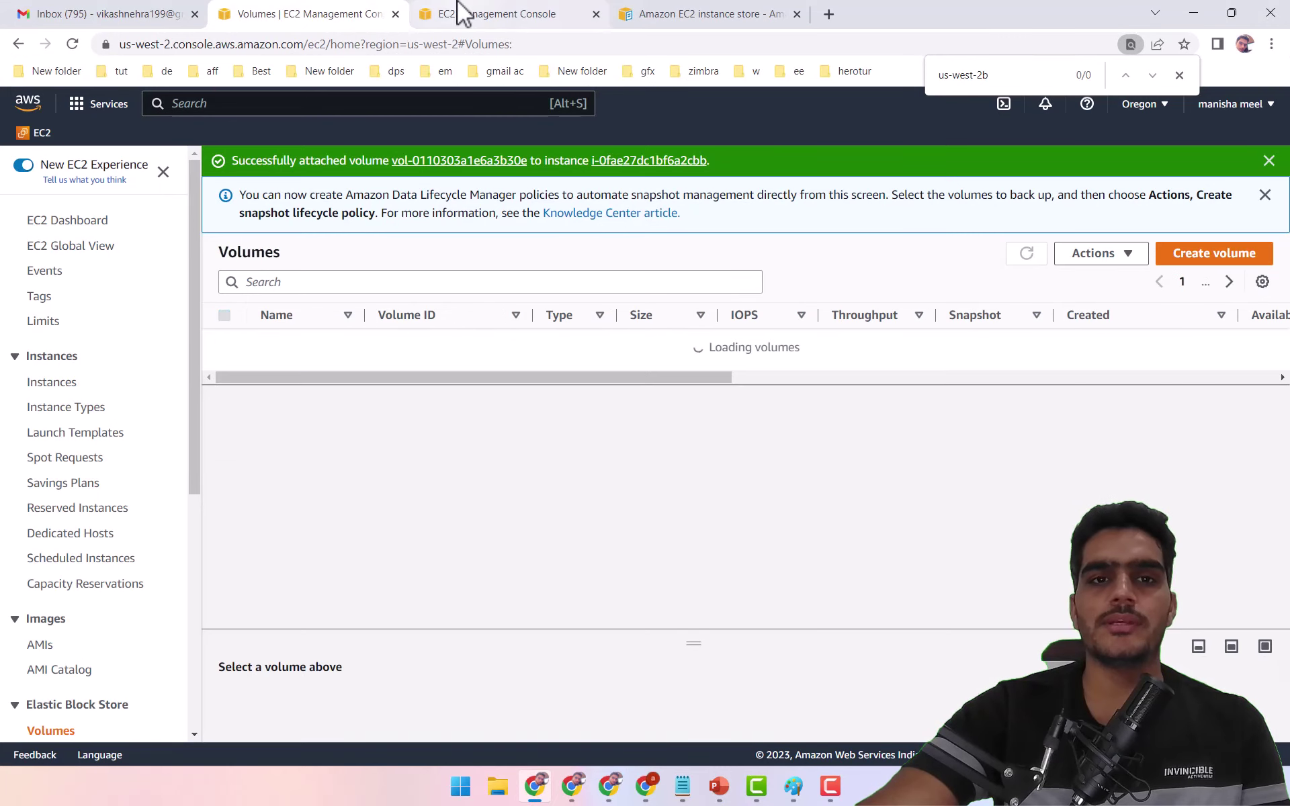
Step: Stop the running EC2 instance that has both volumes attached
click(461, 13)
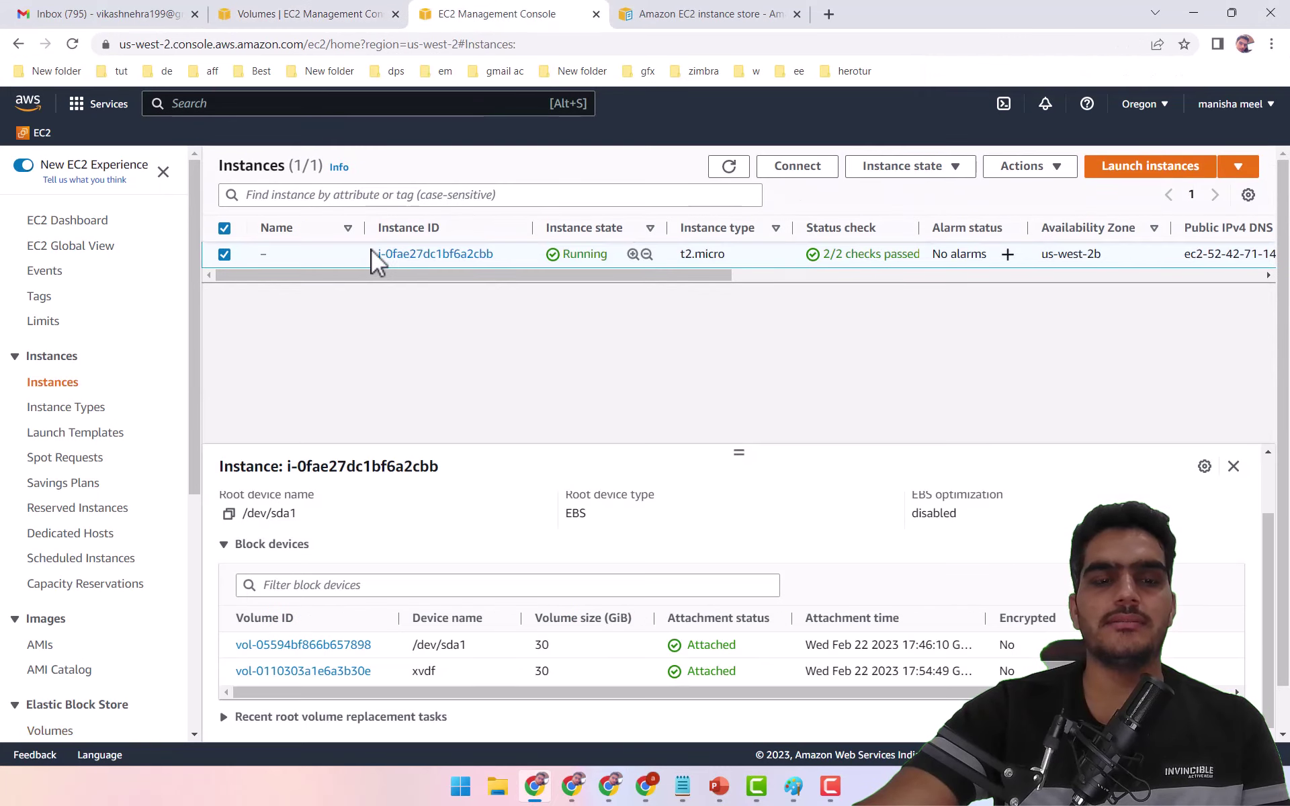
click(881, 172)
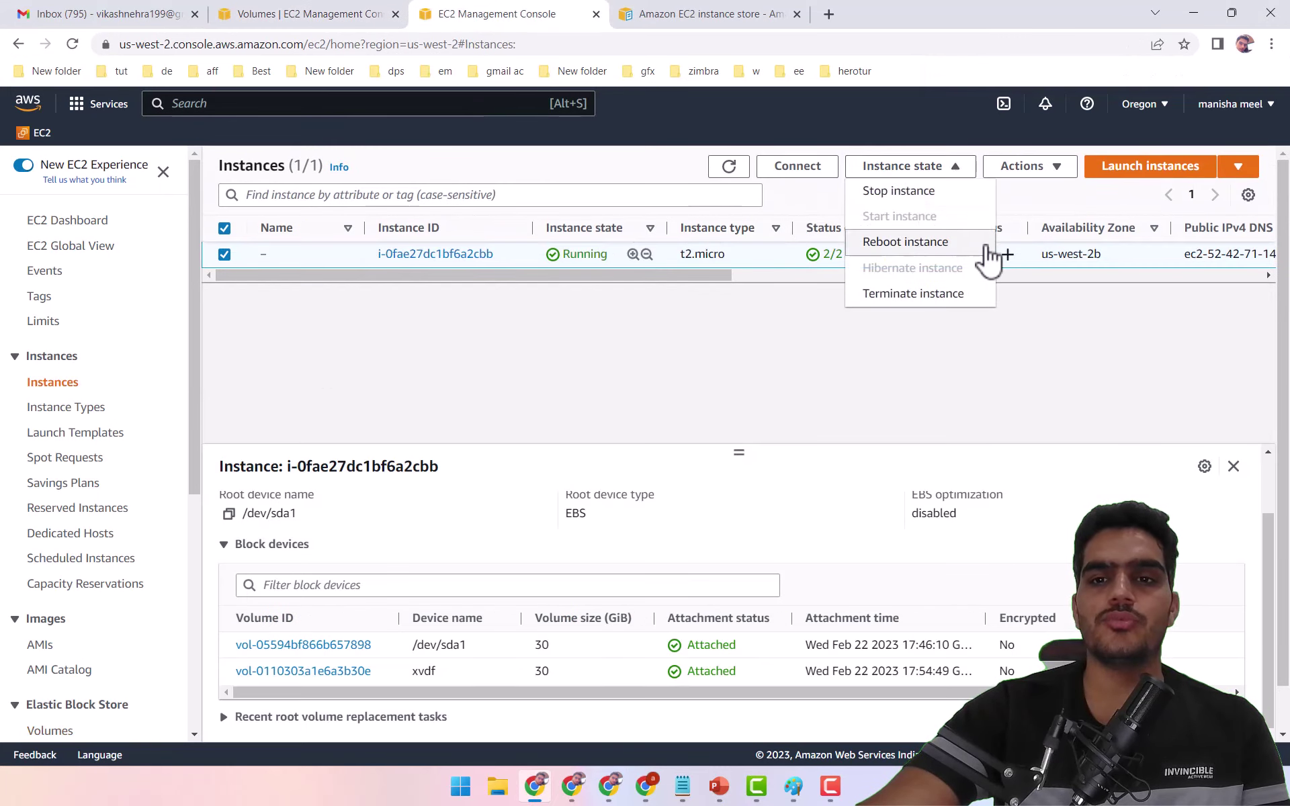
click(309, 12)
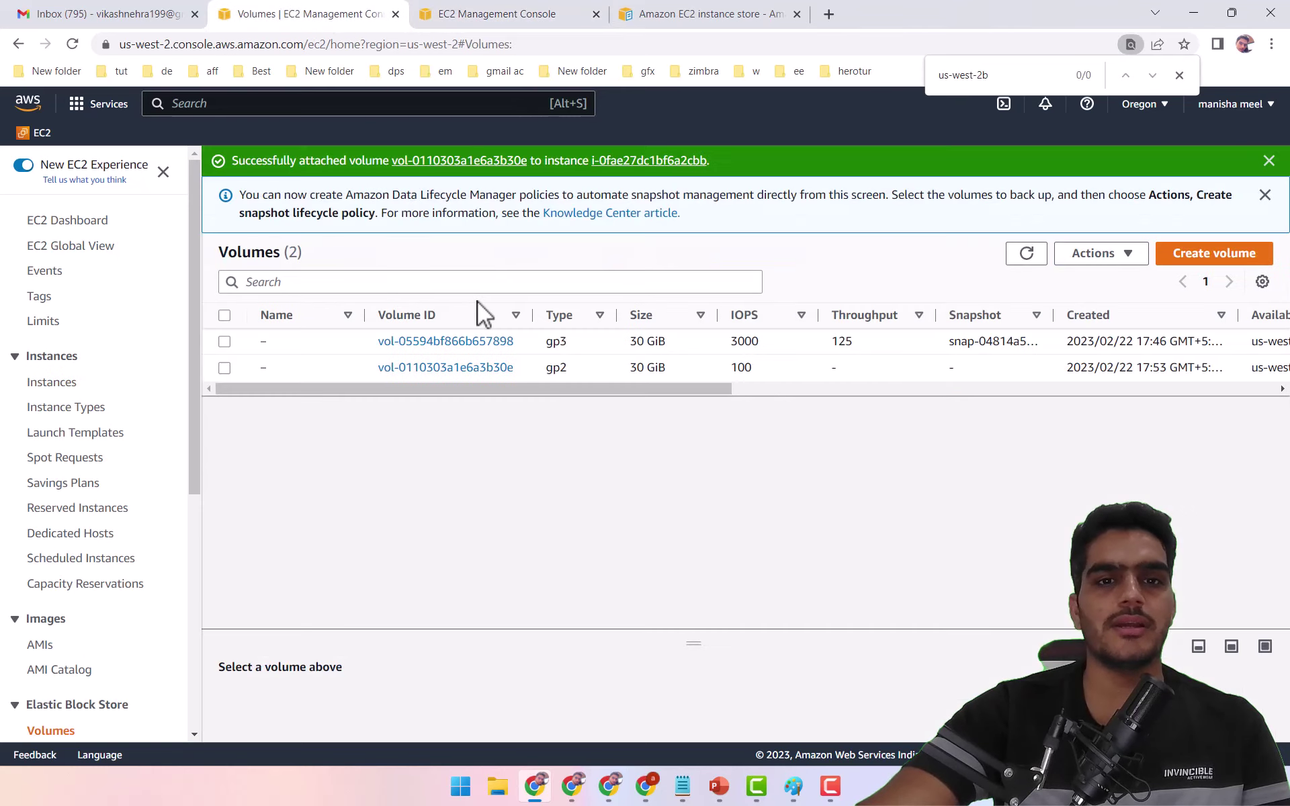
click(470, 15)
click(884, 190)
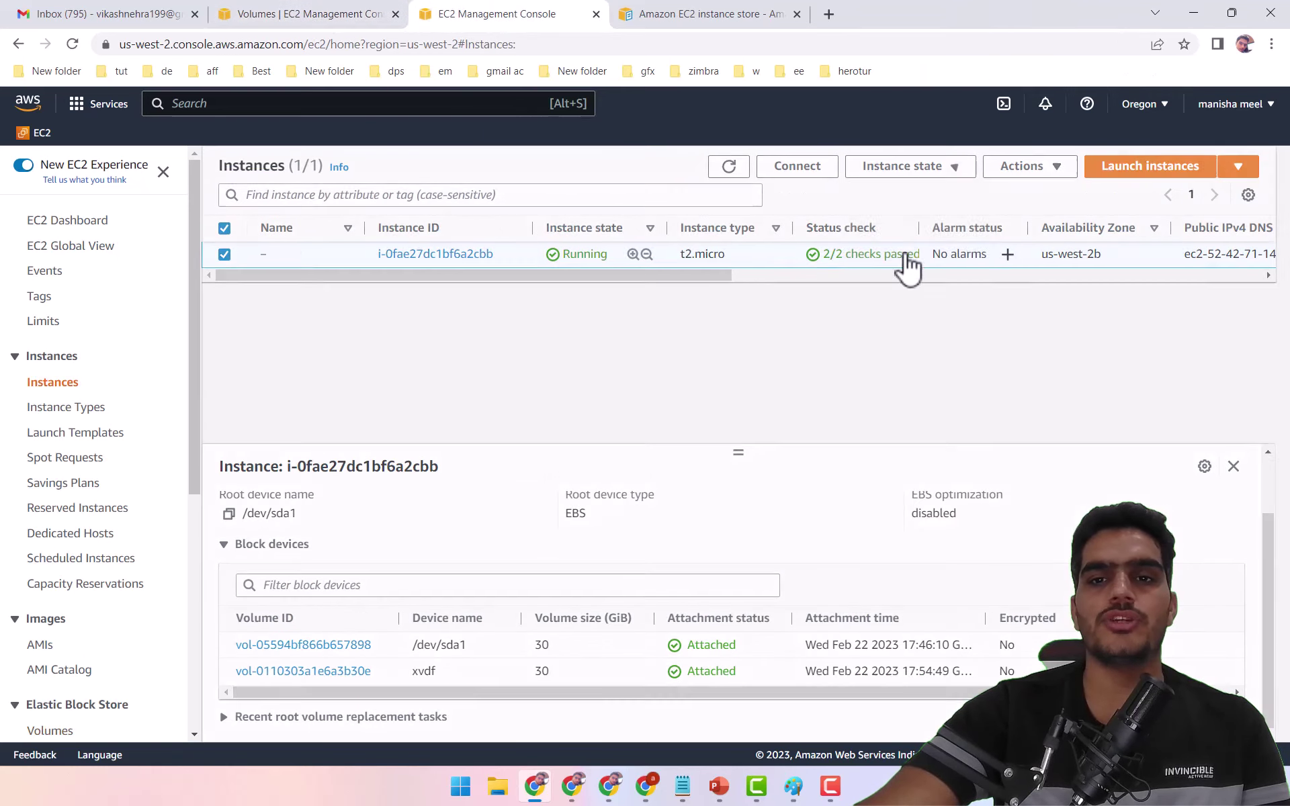
click(948, 522)
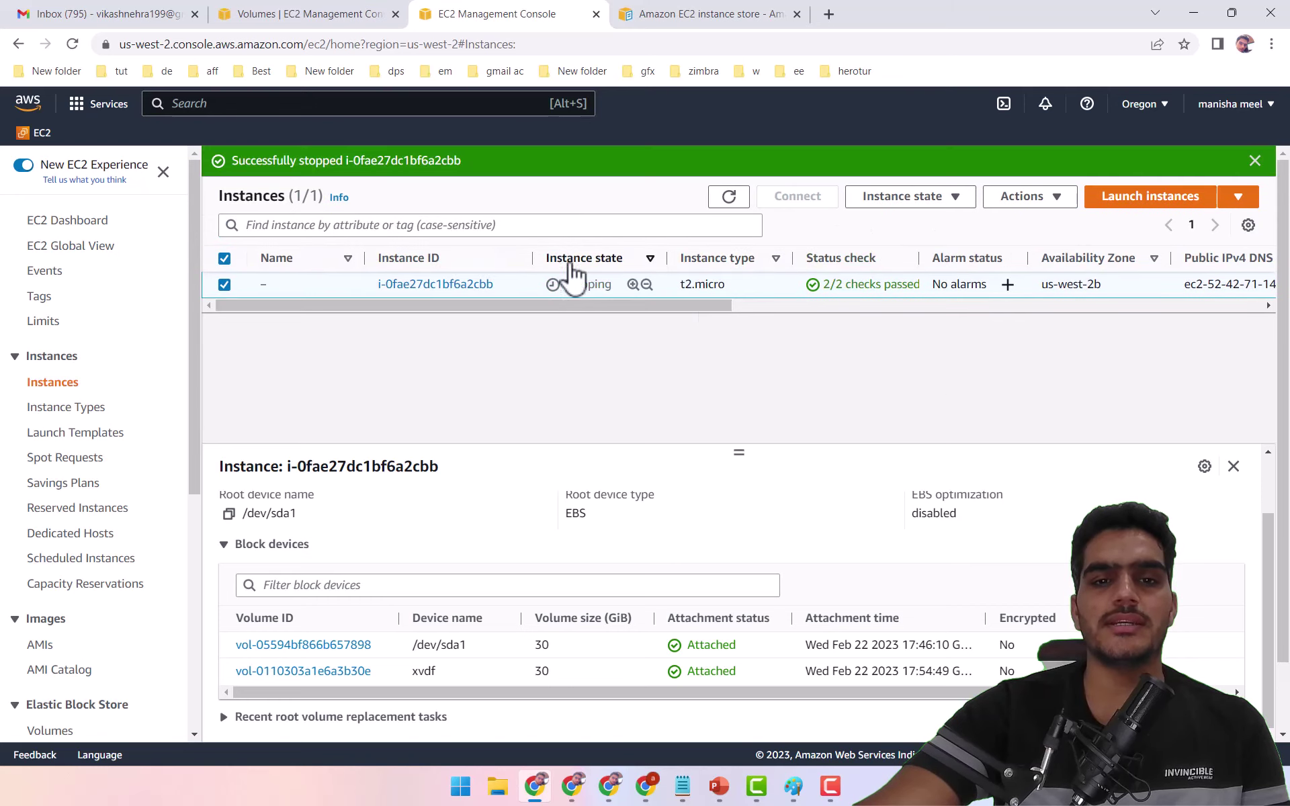
Step: Check the instance's state and refresh the volumes list to see whether both EBS volumes persist
double_click(594, 284)
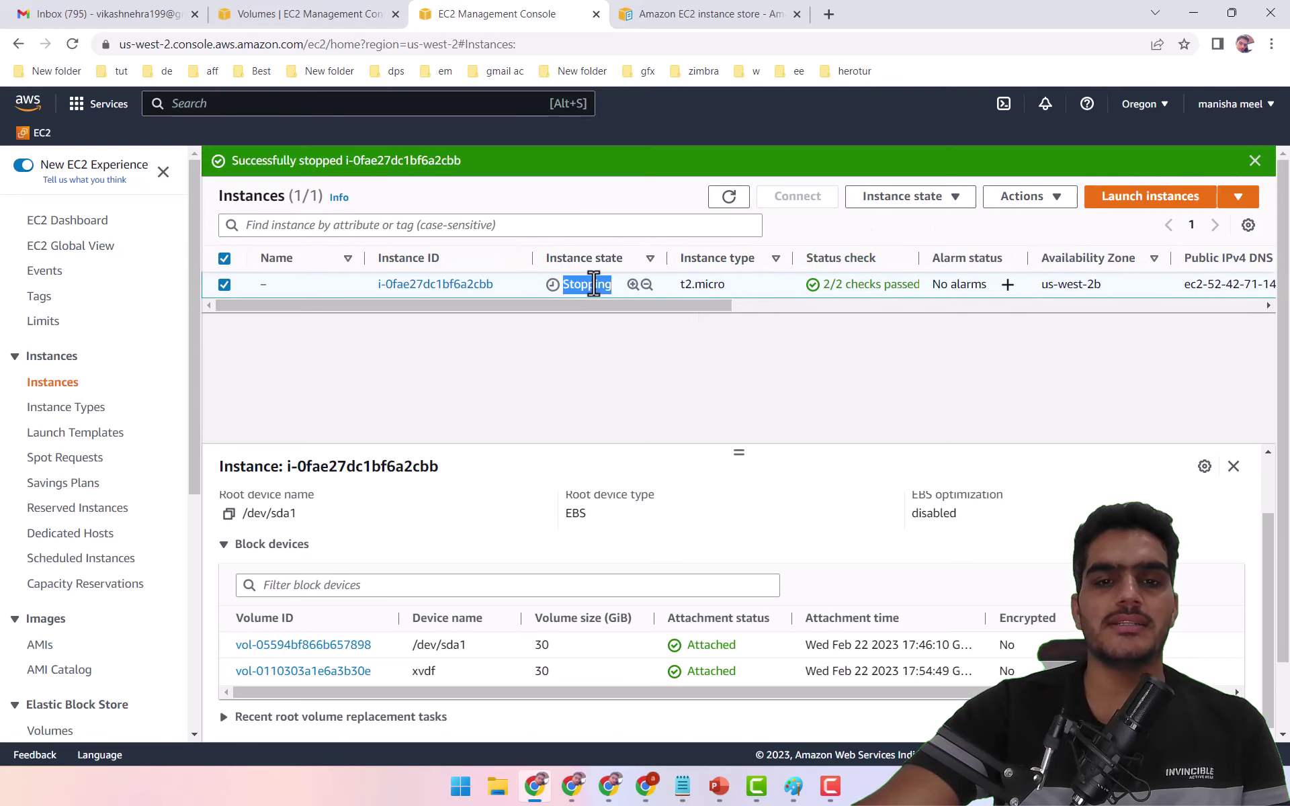
click(291, 17)
click(1022, 259)
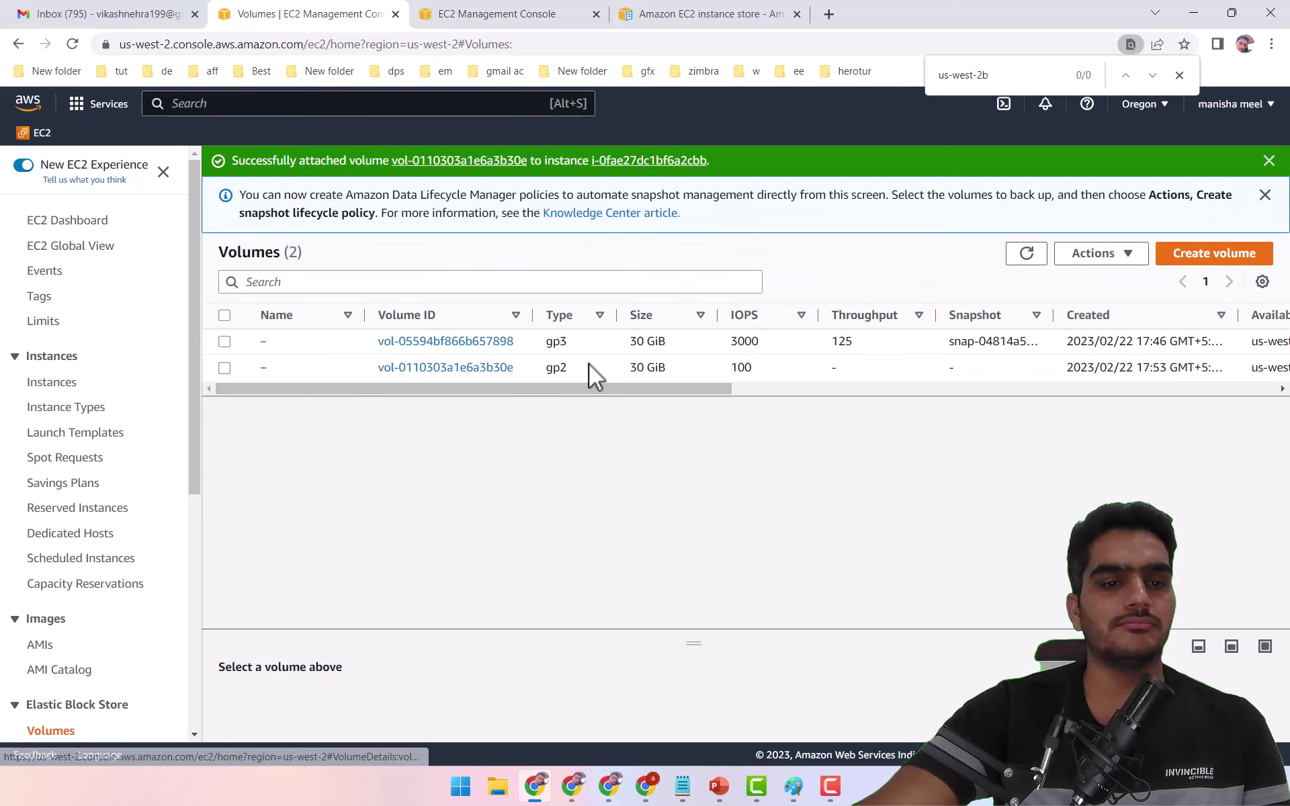
double_click(259, 253)
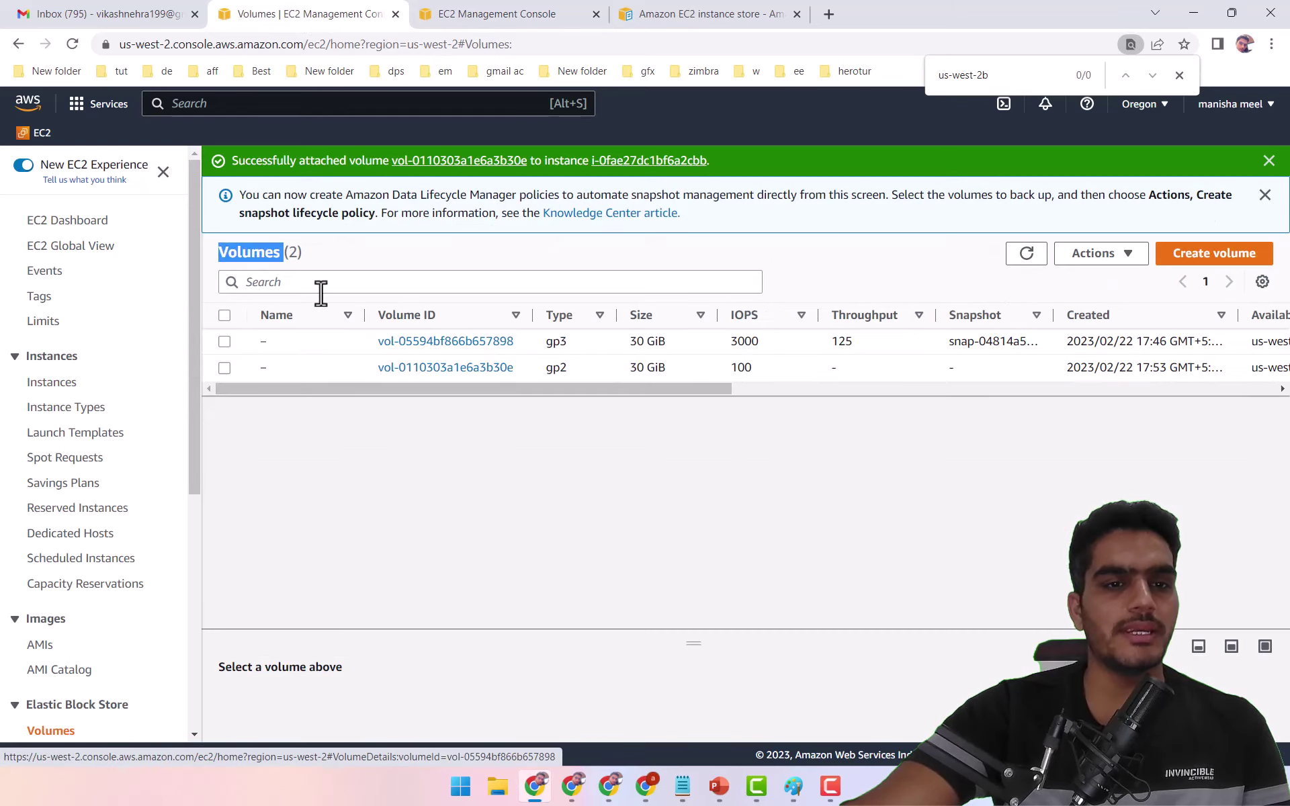
drag(537, 388, 223, 386)
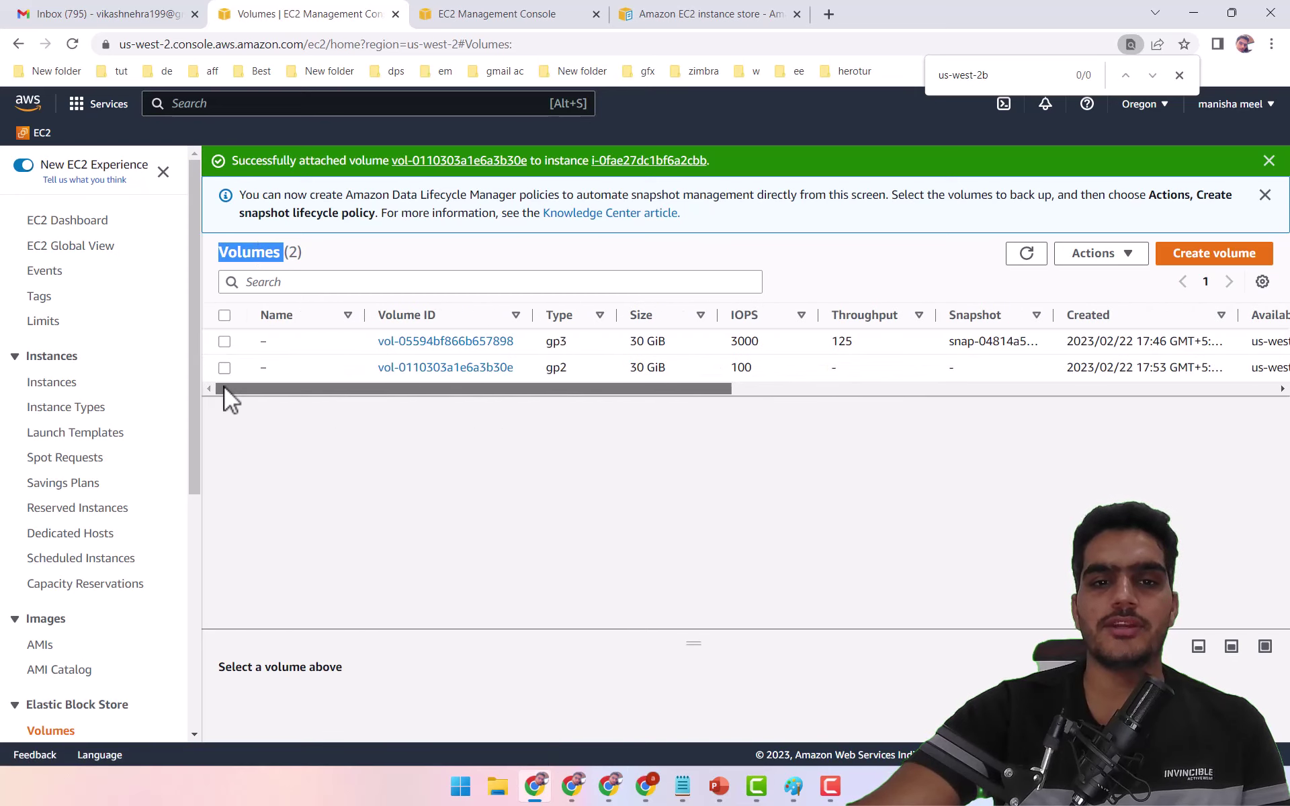
Step: Try to start the EC2 instance while it is stopping, then refresh the instances list and dismiss the error
click(484, 13)
click(893, 201)
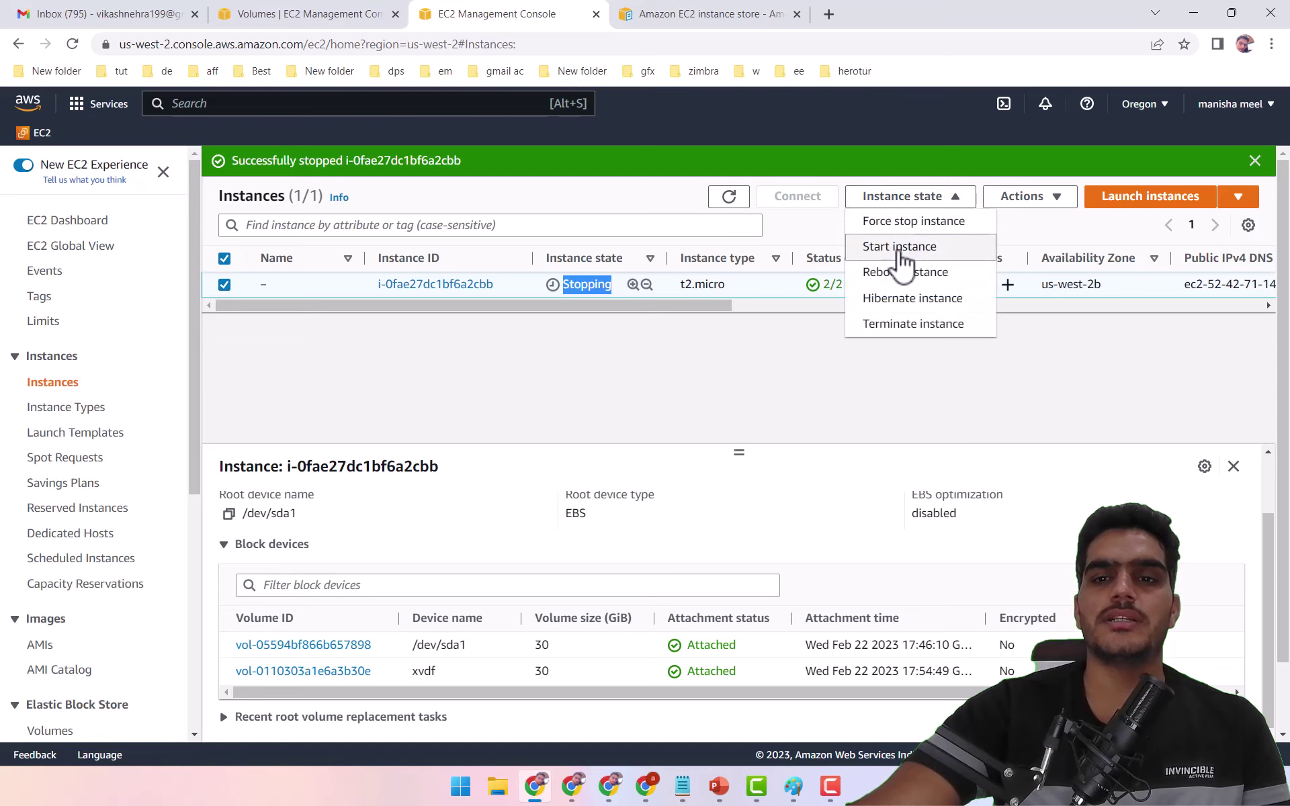
click(771, 422)
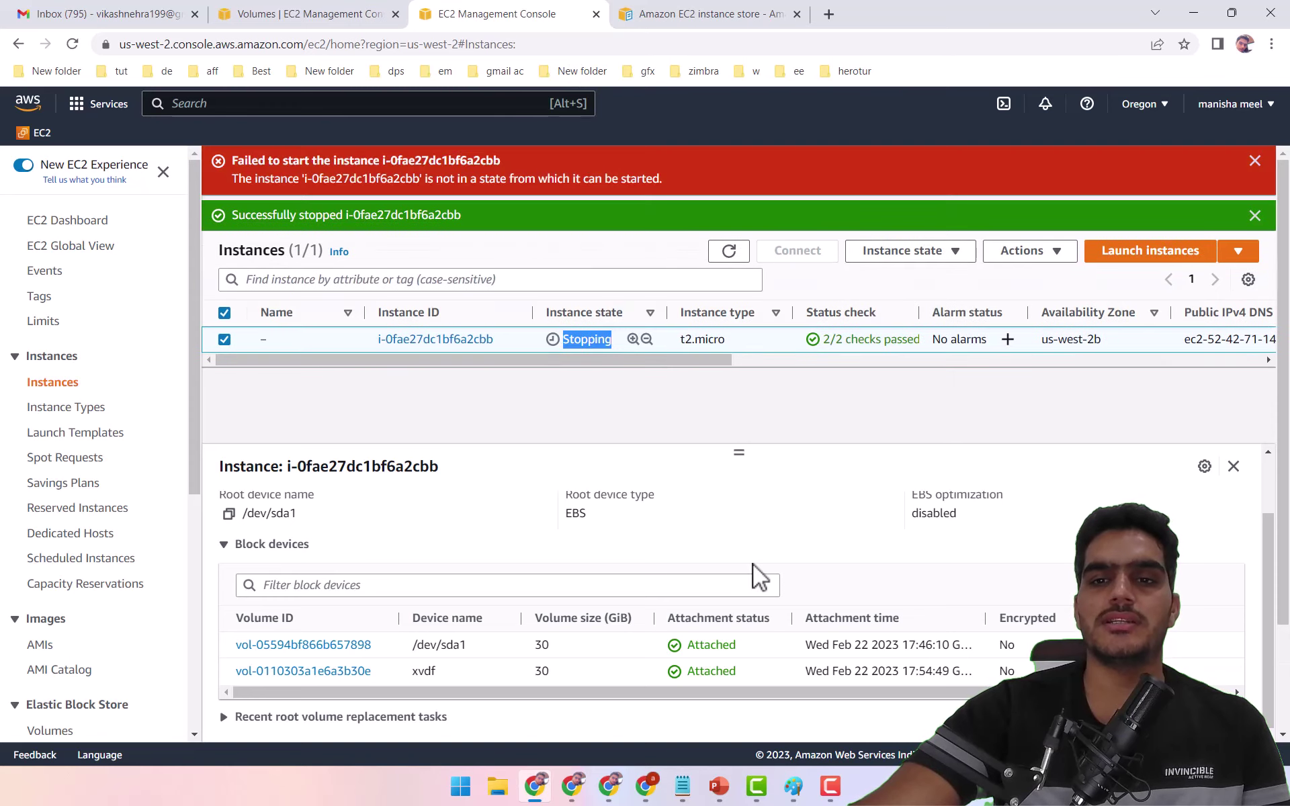
click(728, 252)
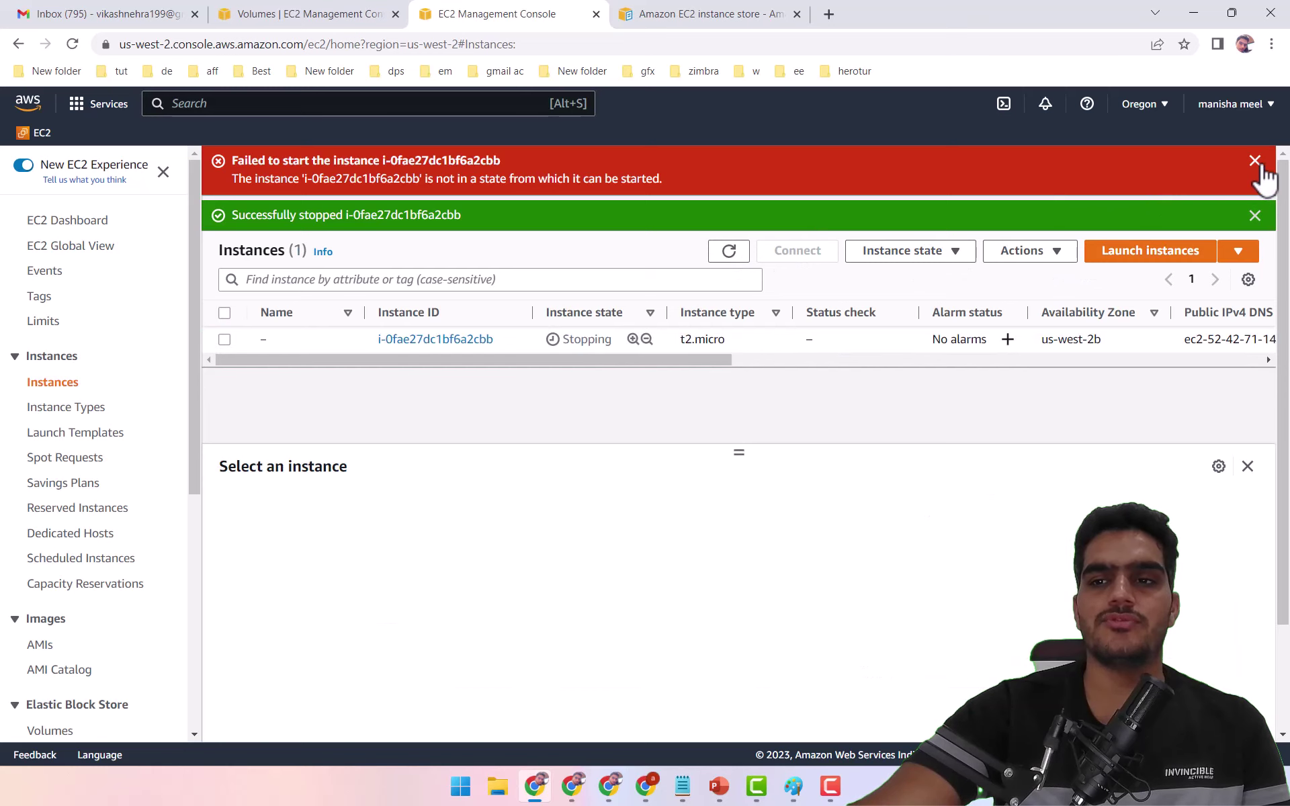
click(1255, 161)
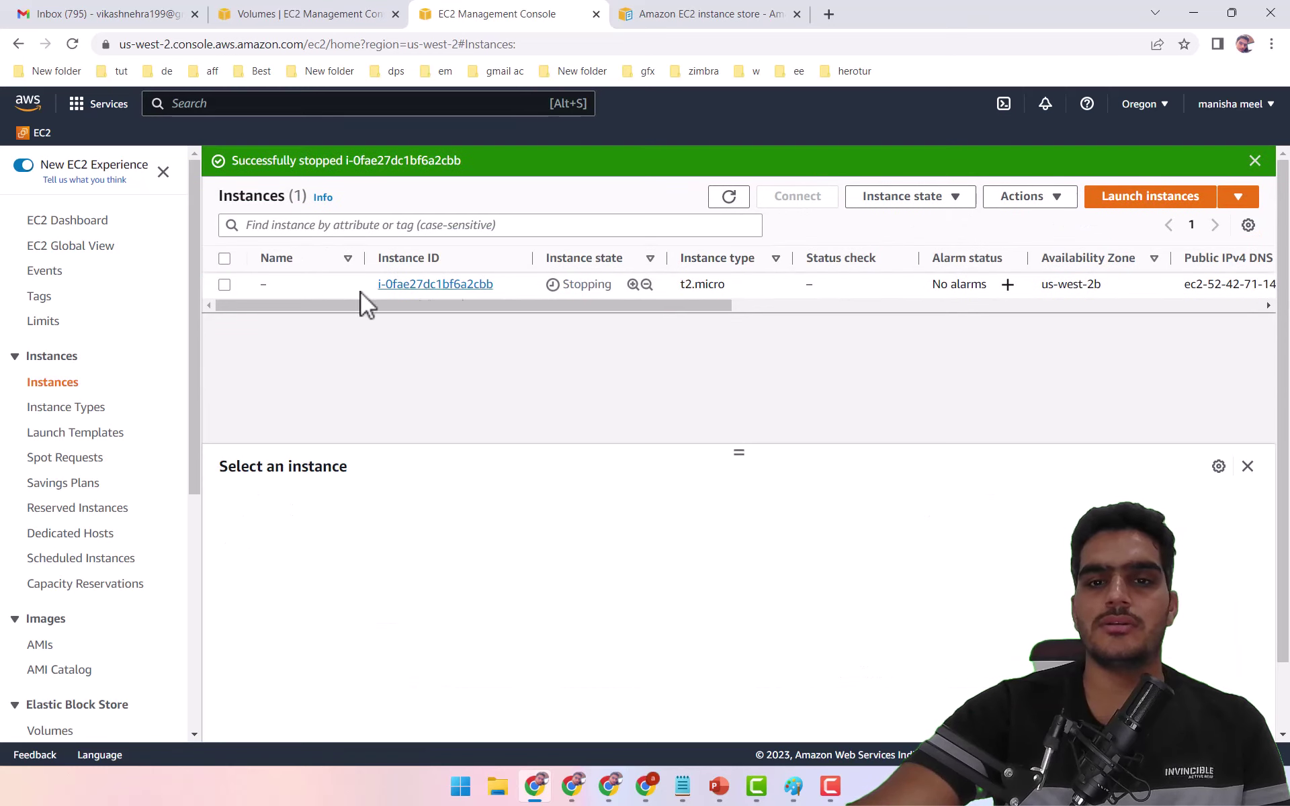
Step: Select the instance again, retry starting it, and dismiss the notifications
click(314, 286)
click(1042, 202)
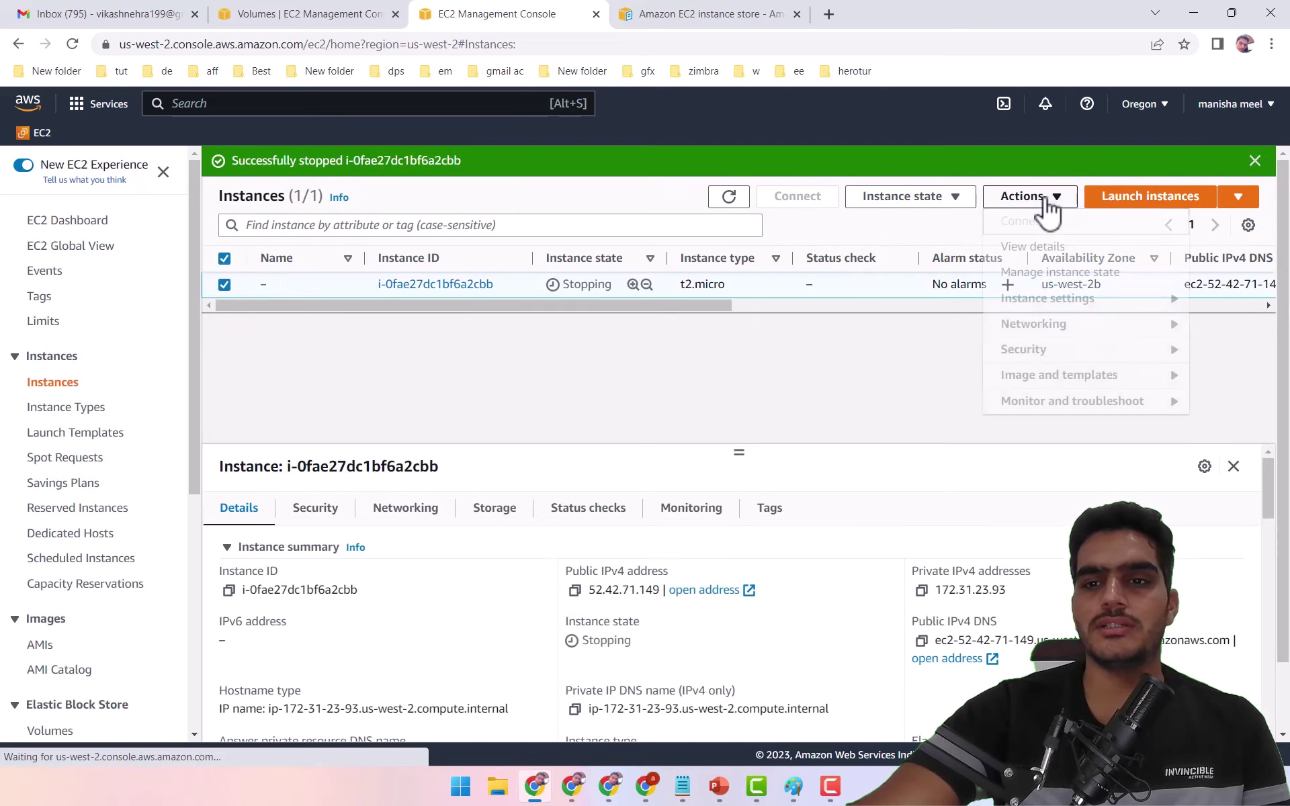
click(937, 201)
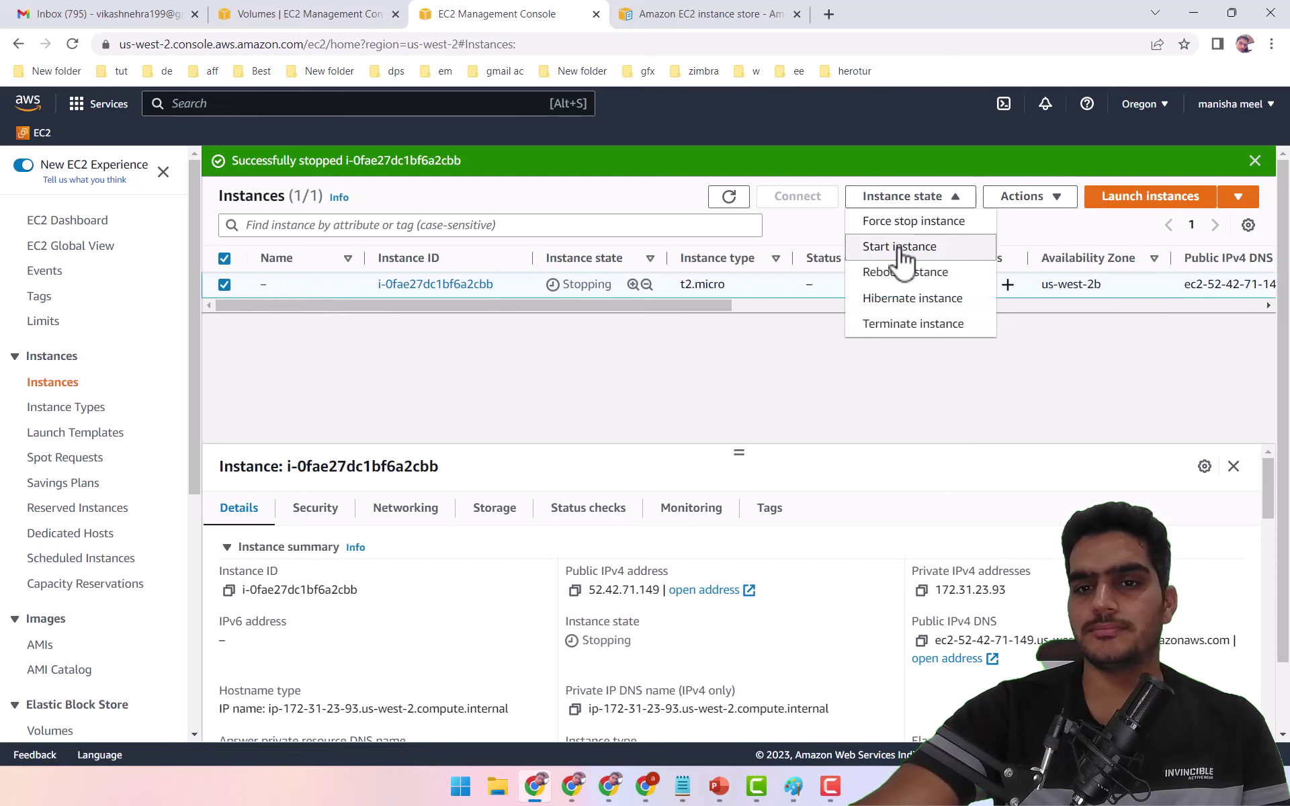
click(900, 254)
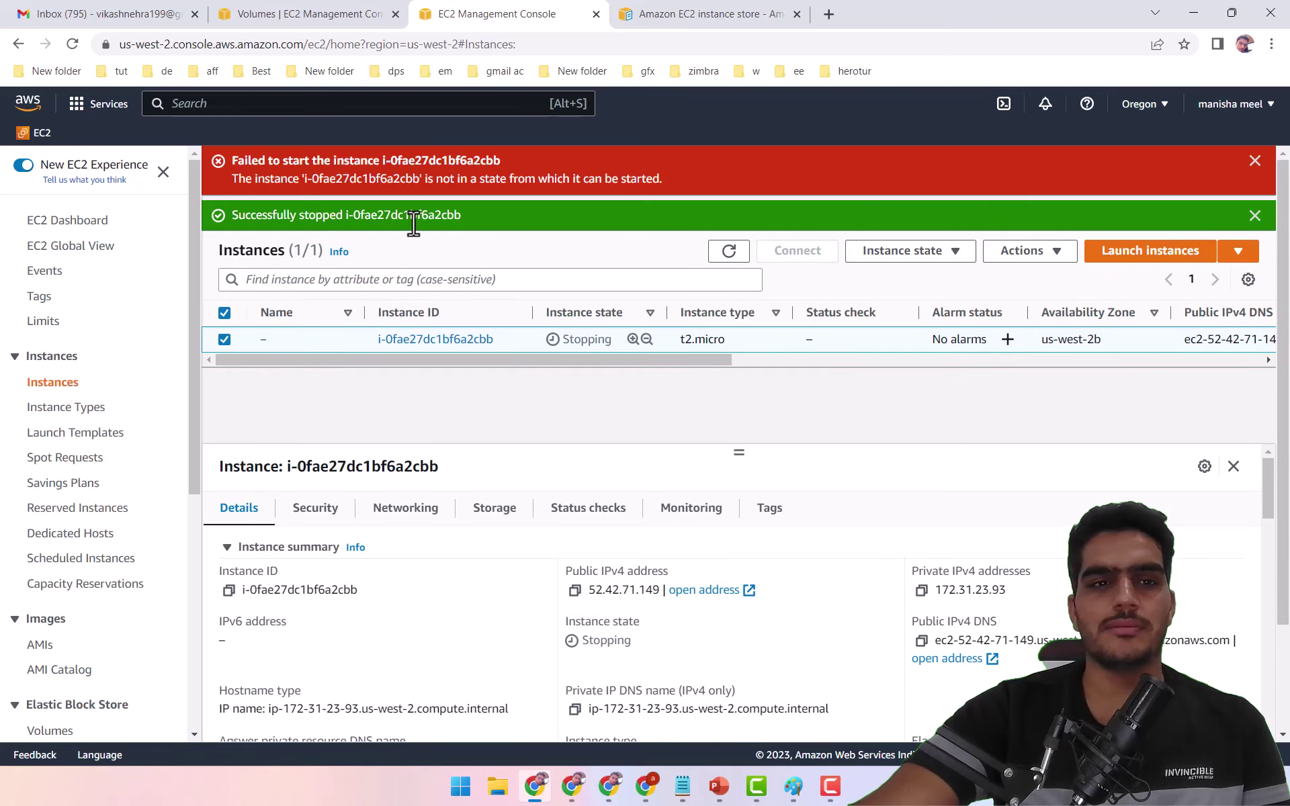
click(1254, 216)
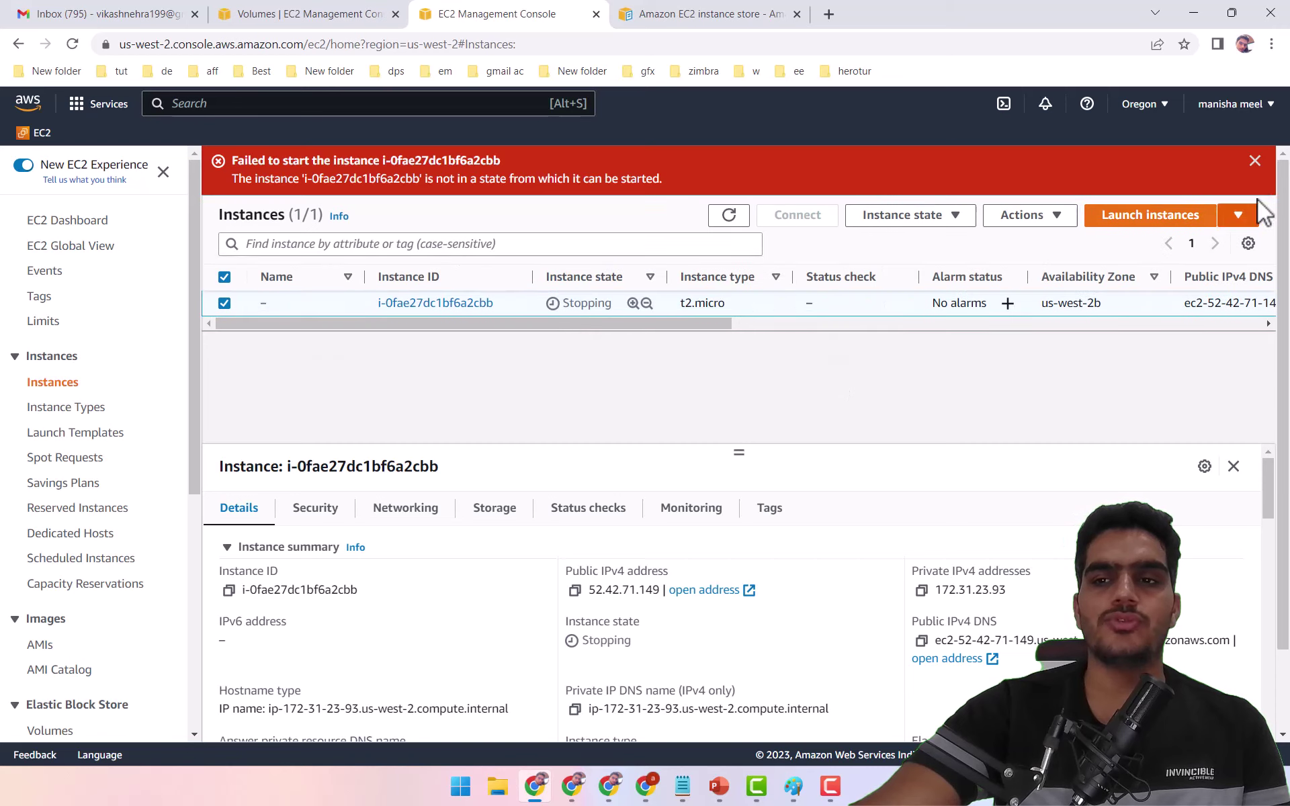
click(1254, 161)
Step: Check the instance's state until it has stopped, and refresh the volumes list to examine both EBS volumes
double_click(589, 261)
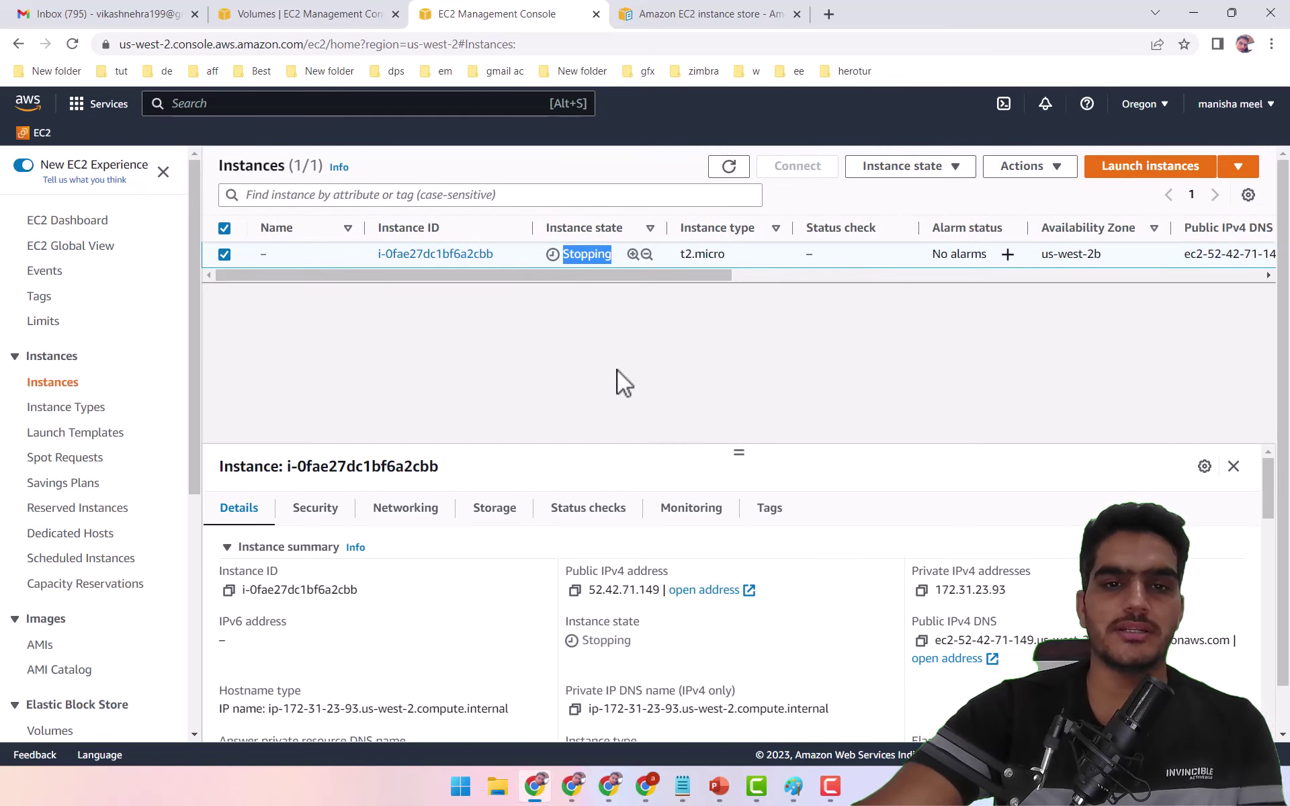
double_click(594, 255)
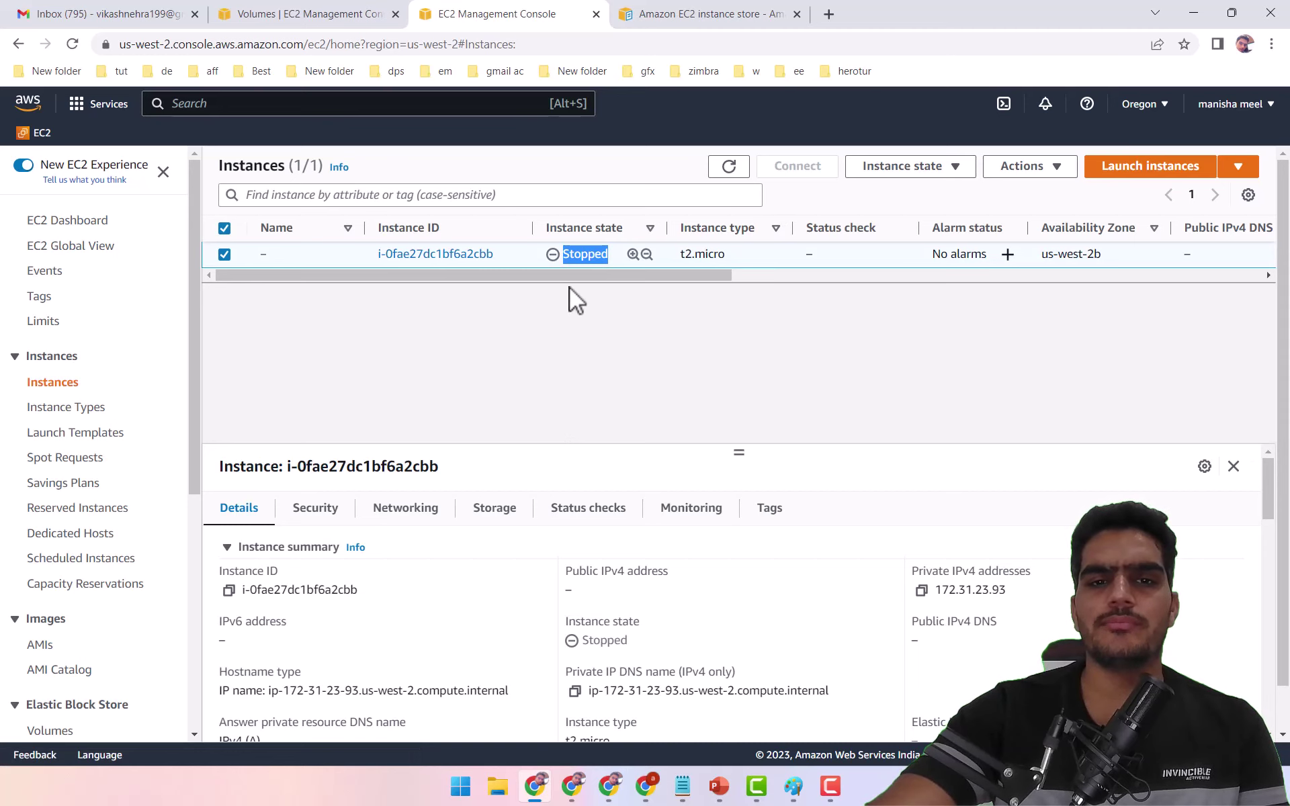
click(356, 20)
click(1025, 255)
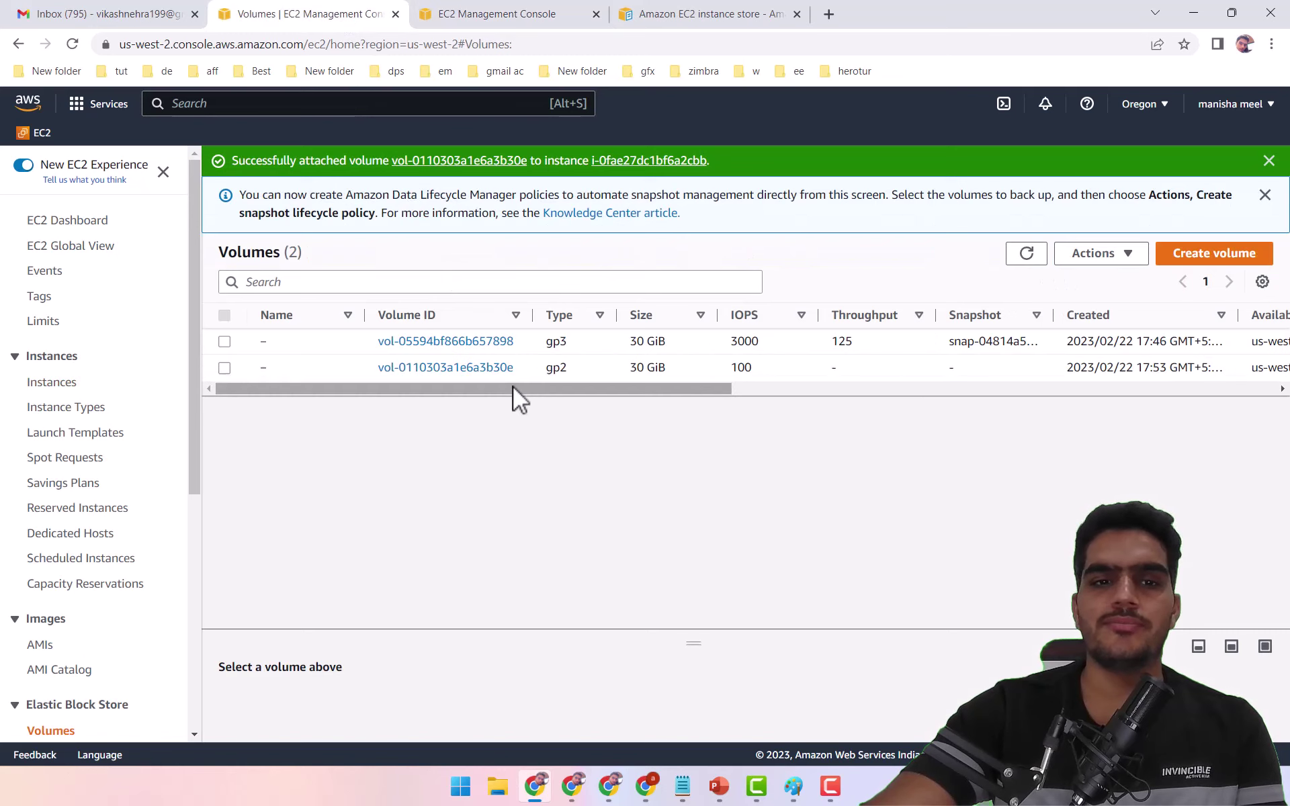
mouse_move(296, 340)
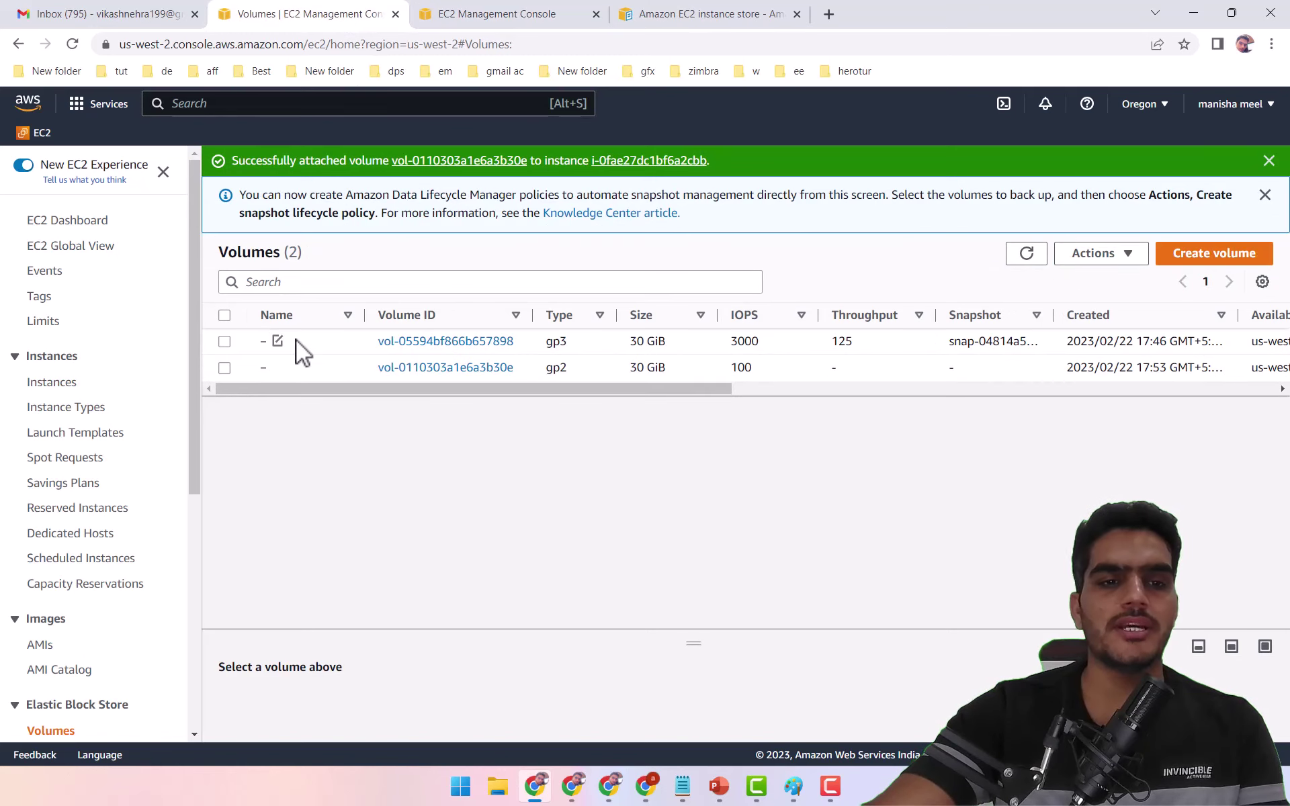
click(482, 13)
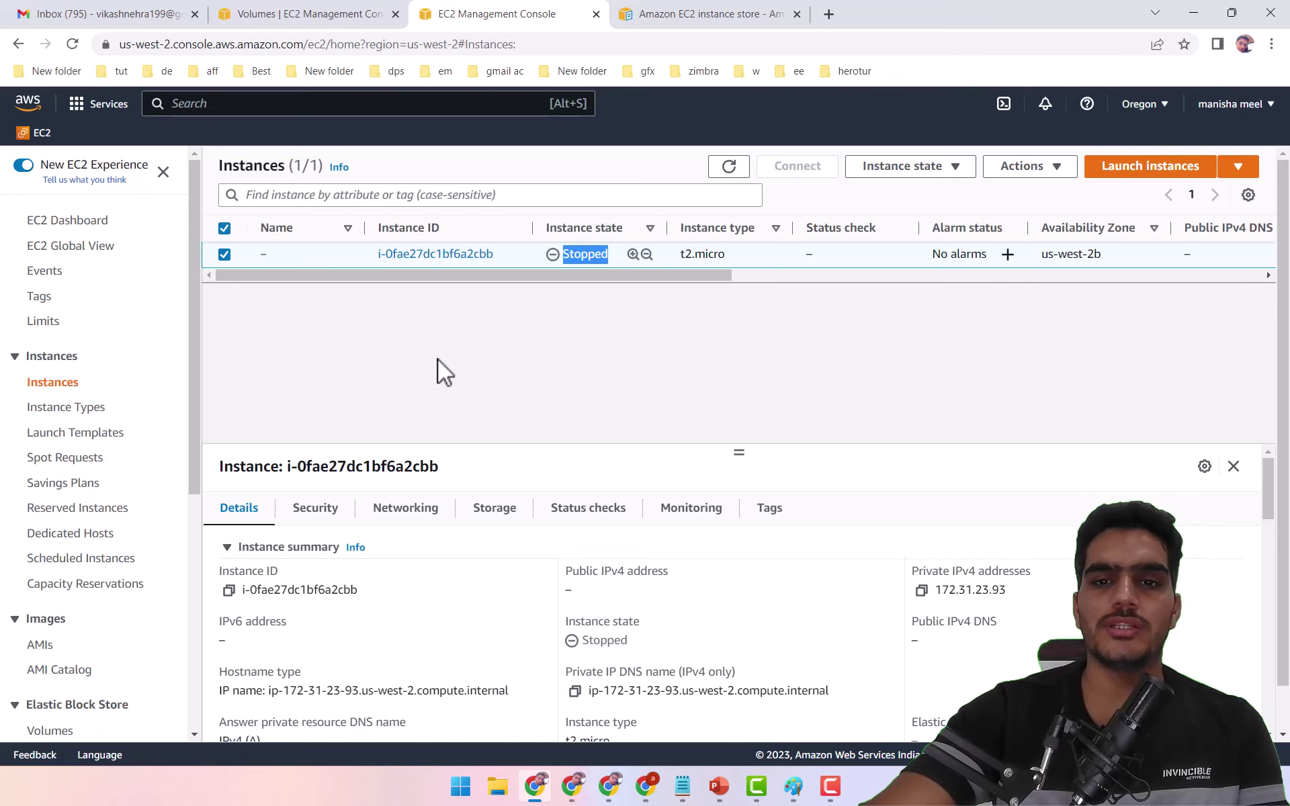
click(307, 14)
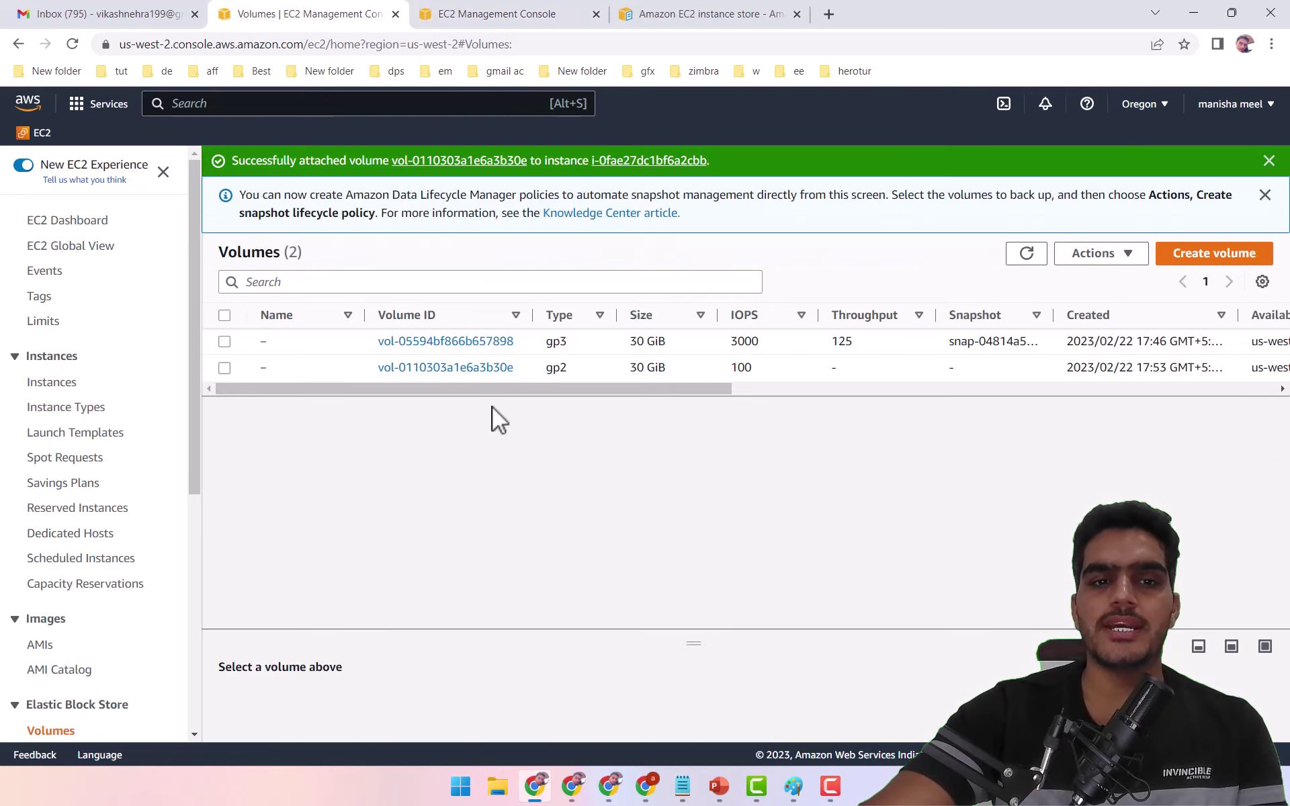
drag(312, 394, 272, 402)
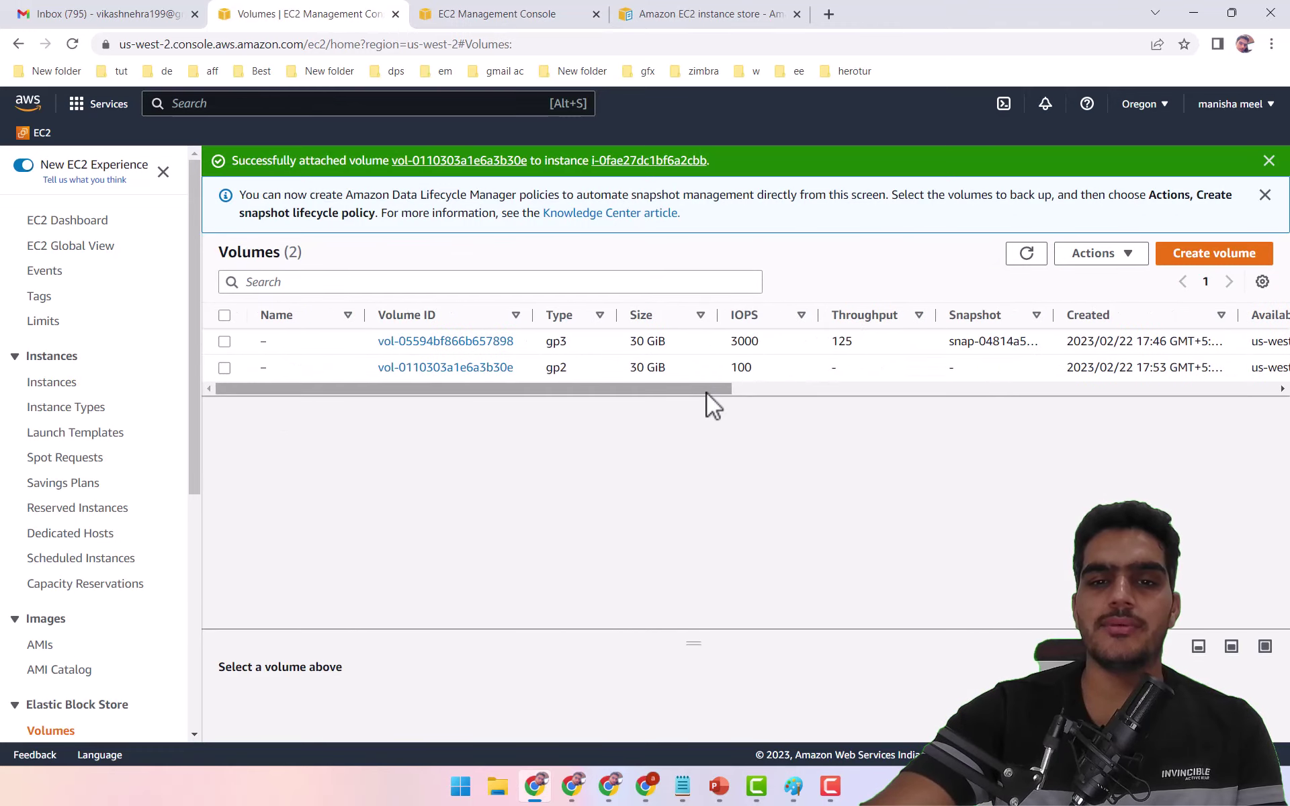
drag(707, 393, 532, 144)
Step: Start the stopped EC2 instance
click(542, 15)
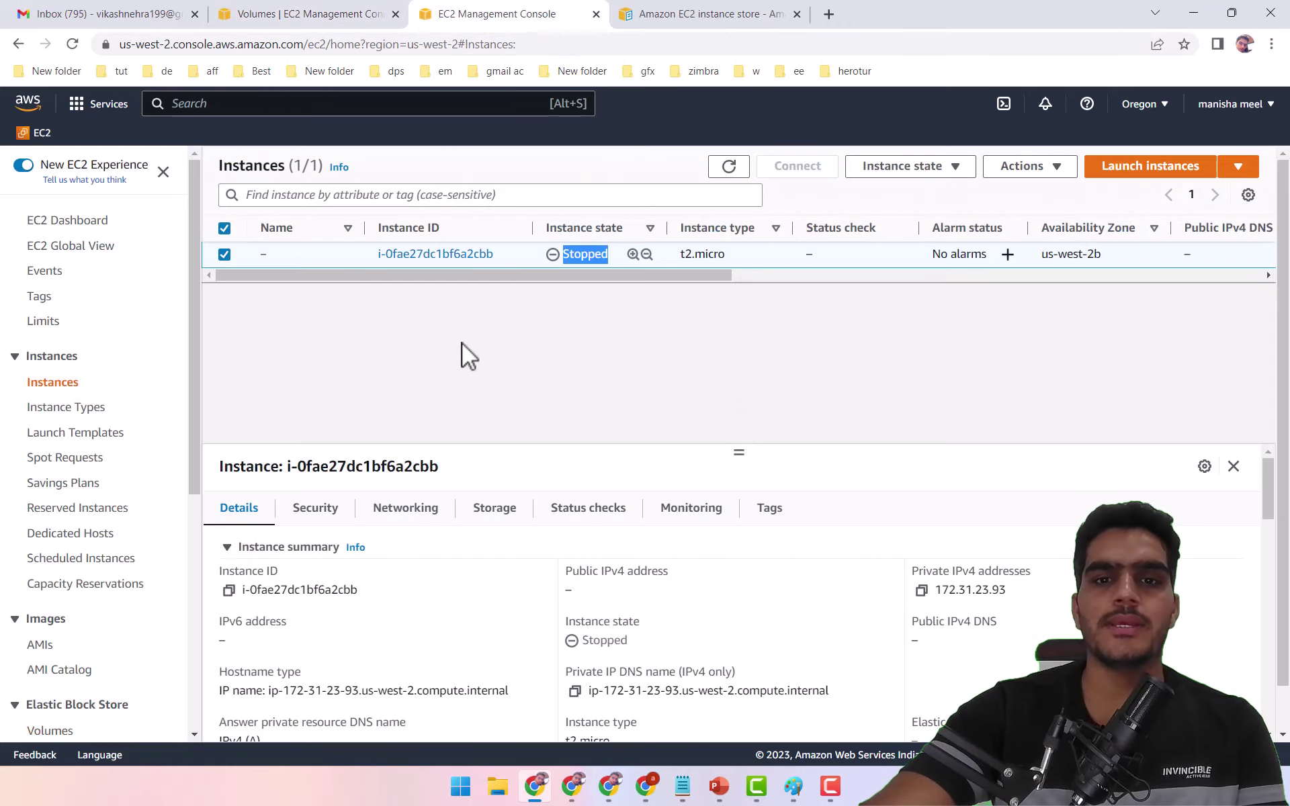
click(927, 169)
click(893, 224)
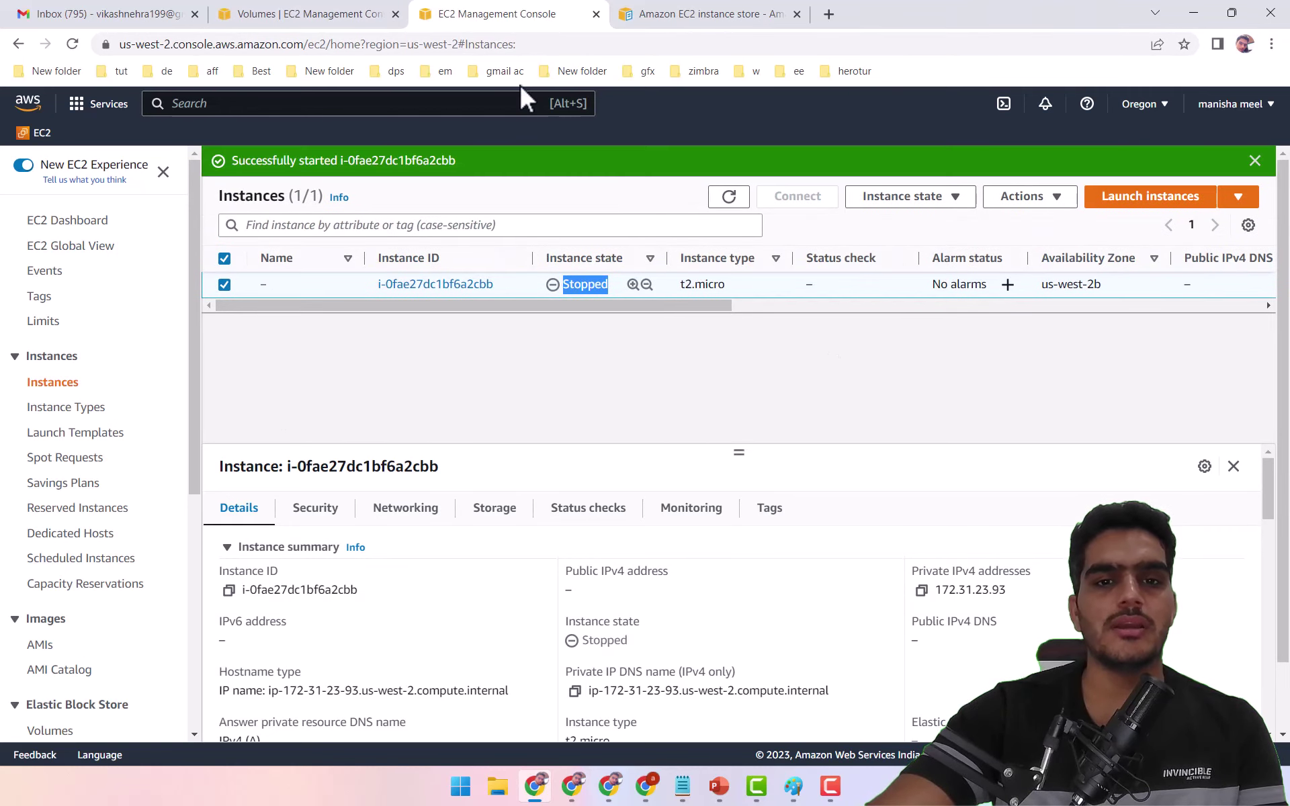
Step: Refresh the volumes list after the start request and compare it with the instances list
click(370, 14)
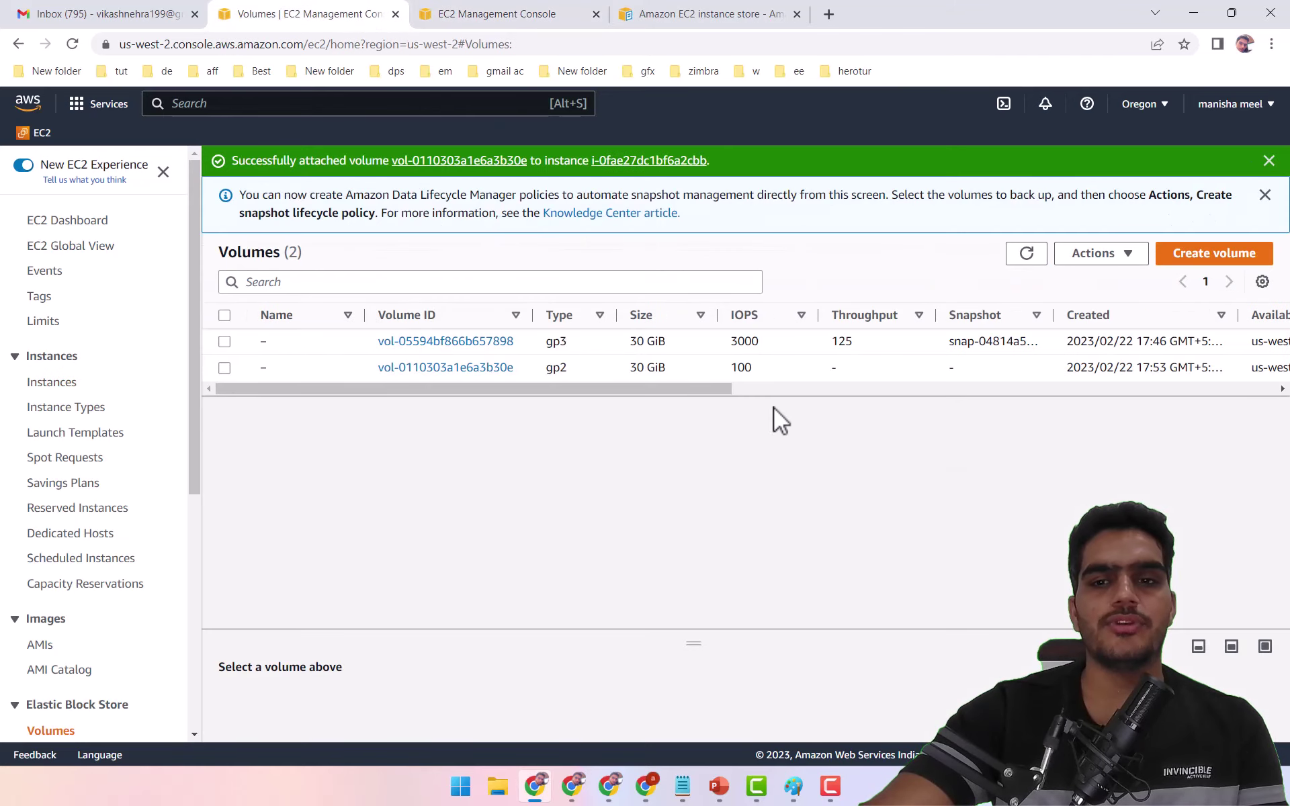
click(1030, 256)
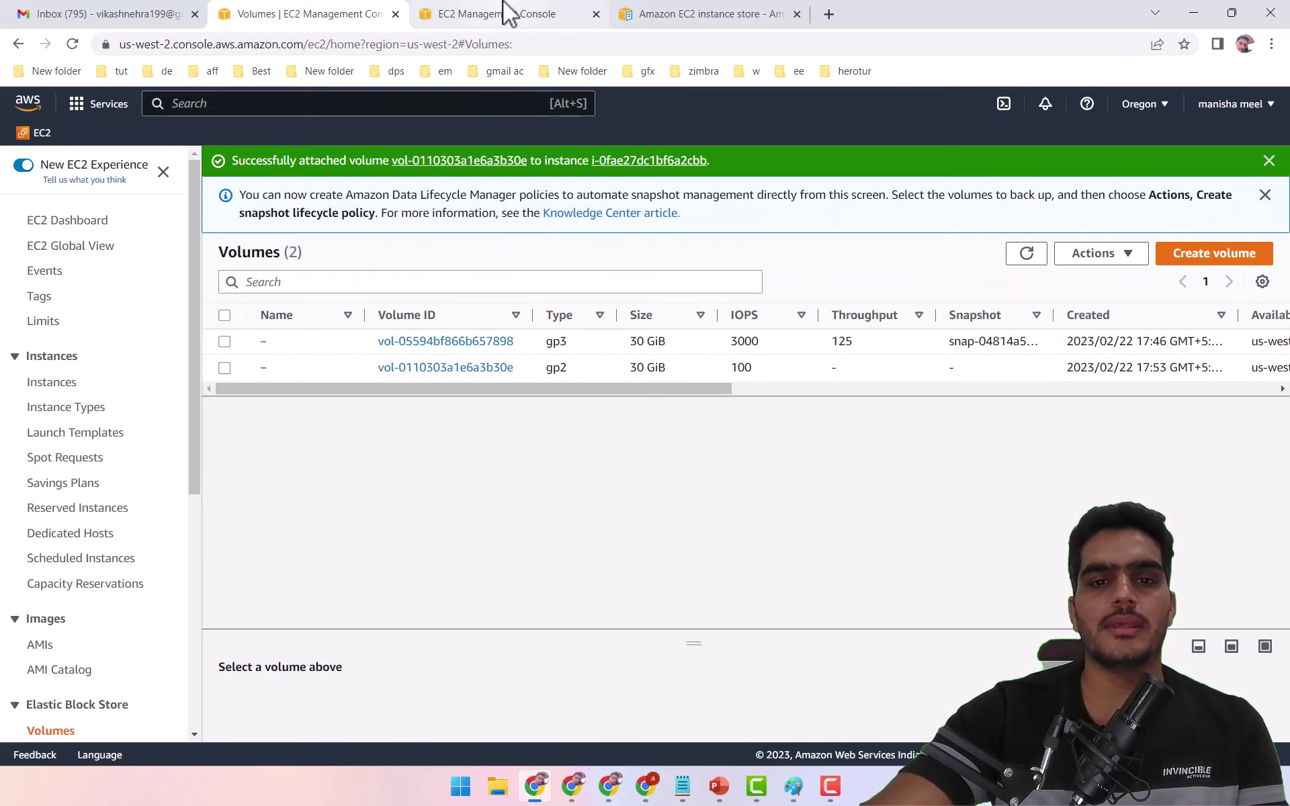
click(509, 12)
click(337, 16)
click(546, 16)
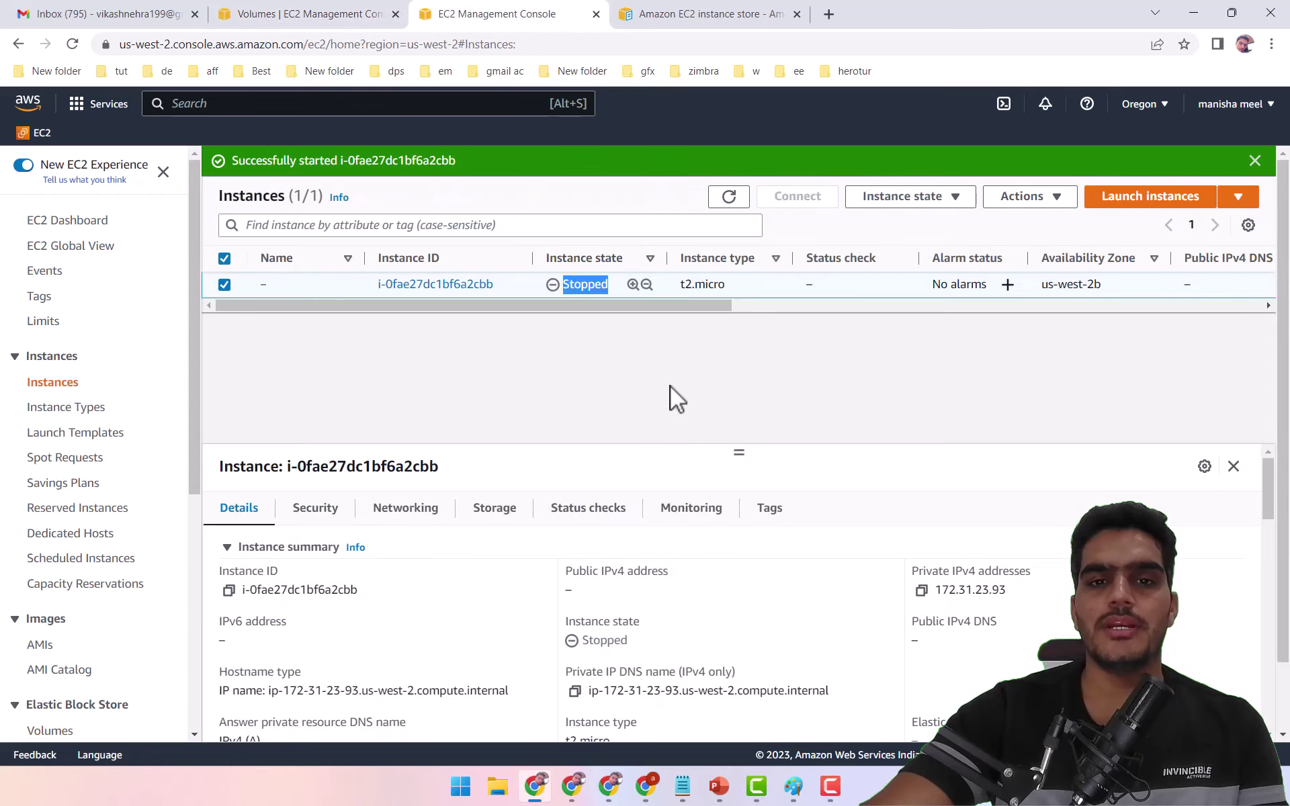
drag(684, 303, 620, 321)
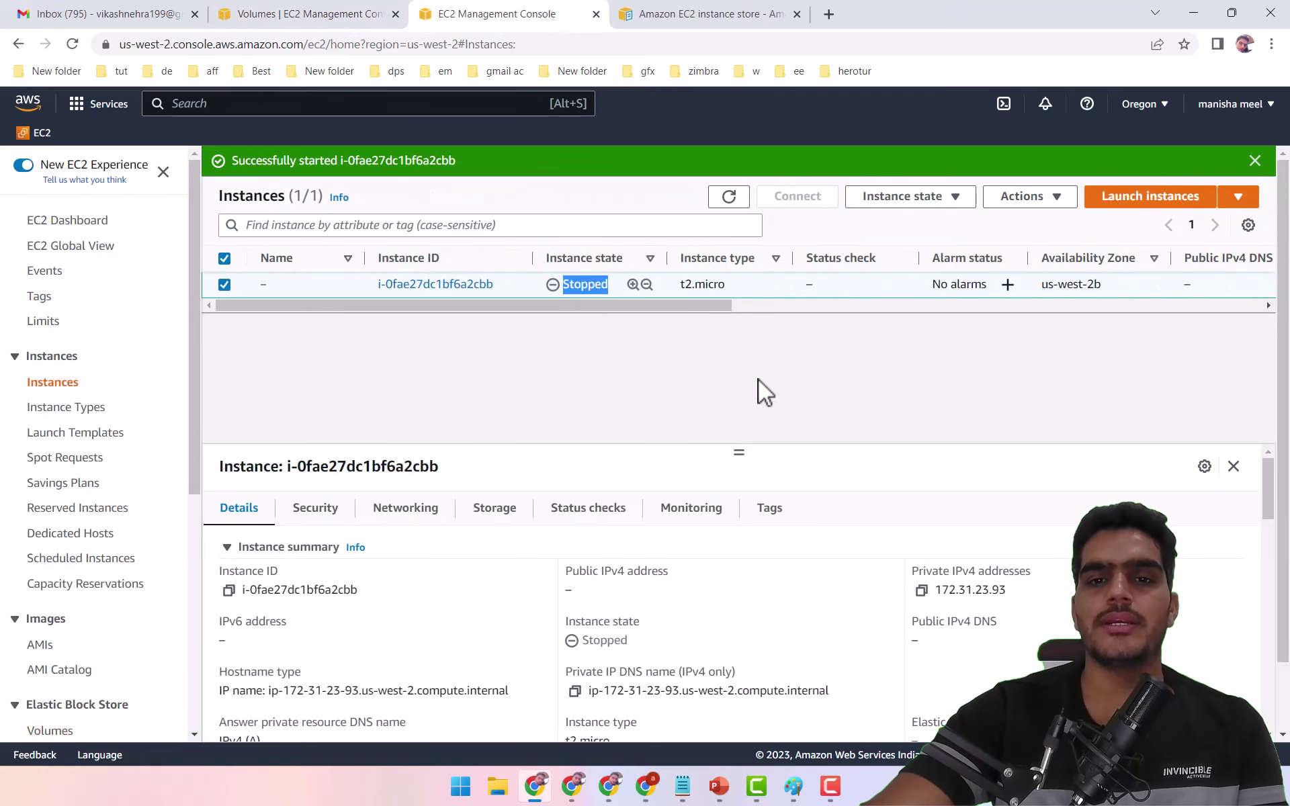
click(310, 14)
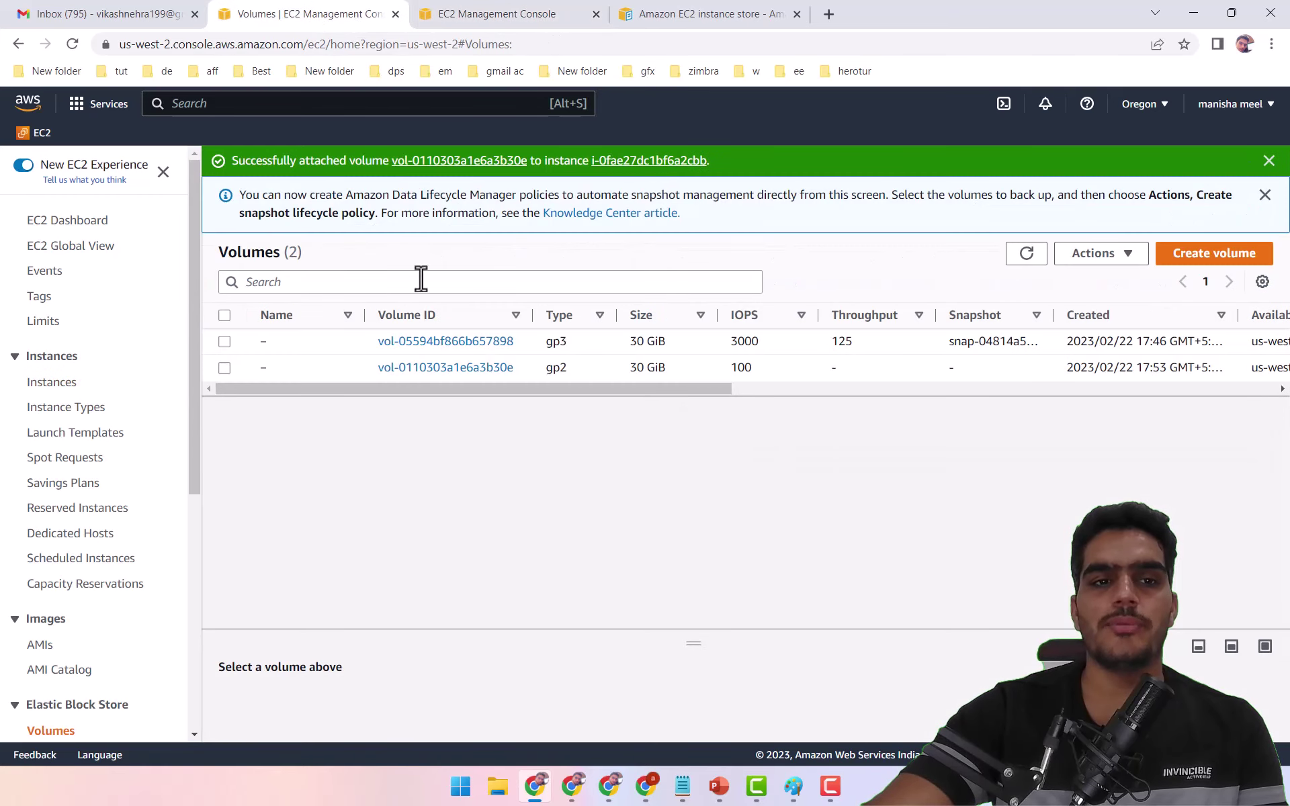
Step: Refresh the instances list and monitor the instance's state while it starts up
click(520, 13)
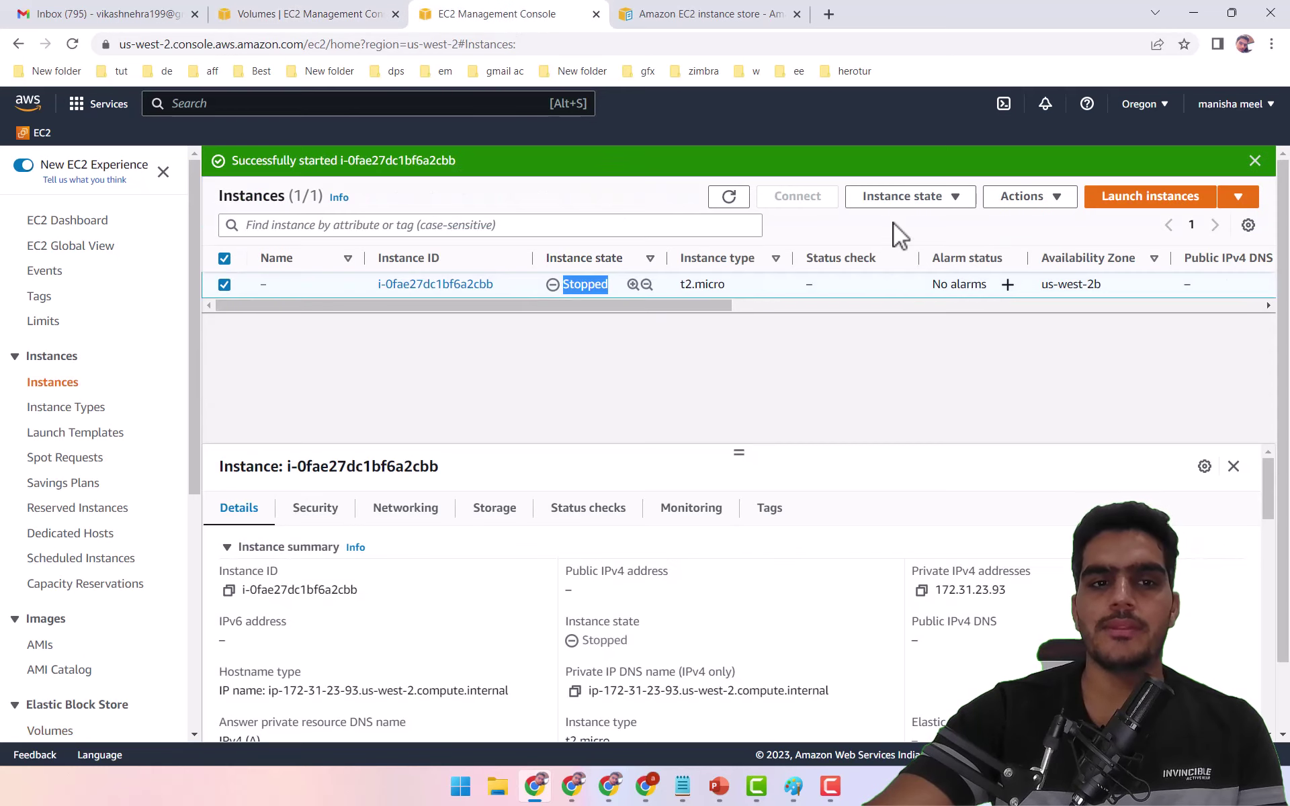
click(904, 200)
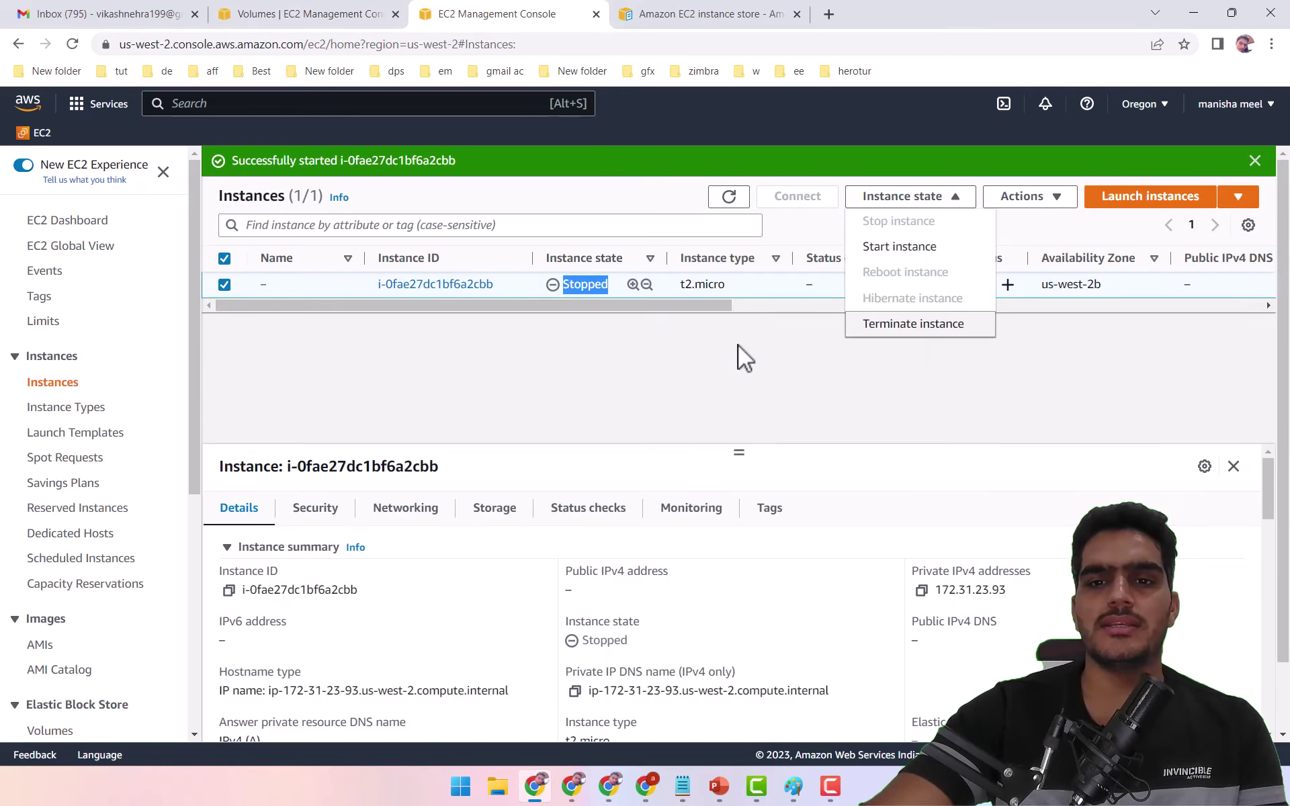
click(738, 197)
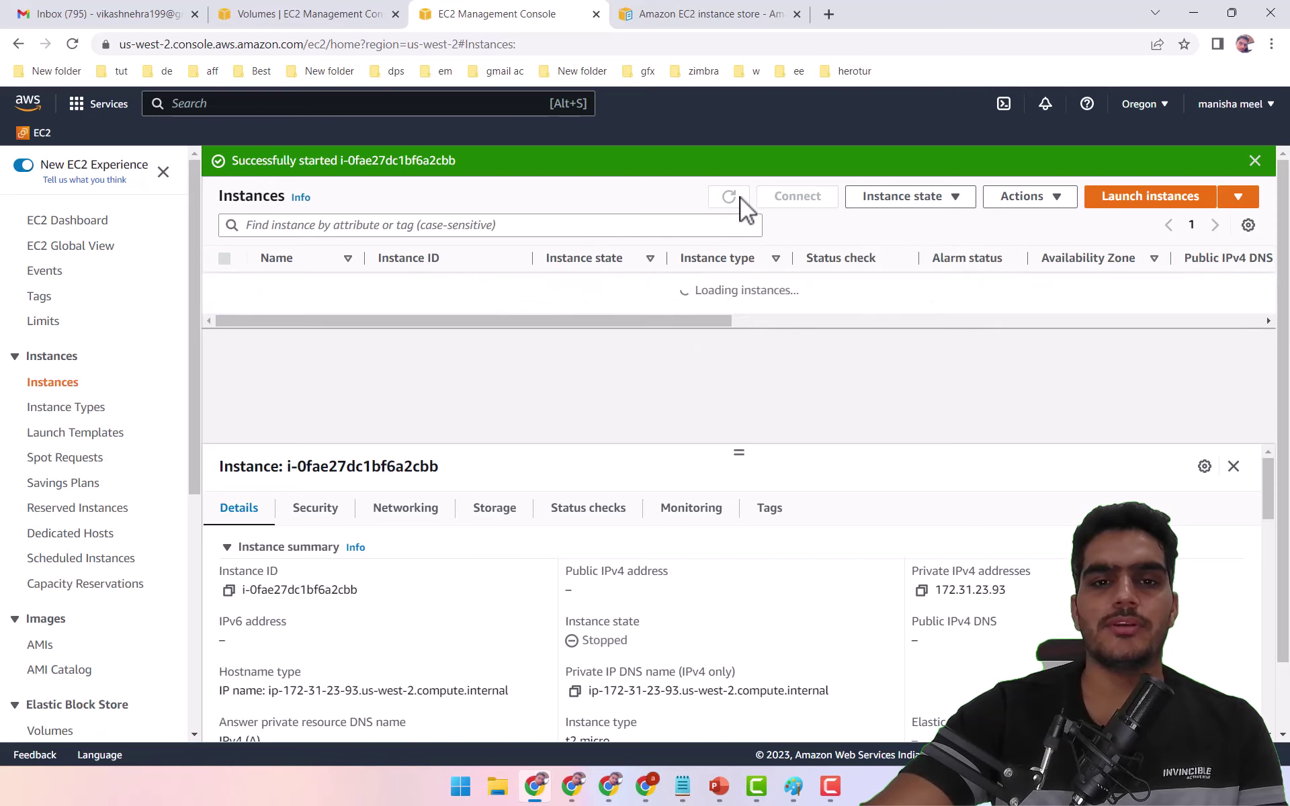
double_click(576, 285)
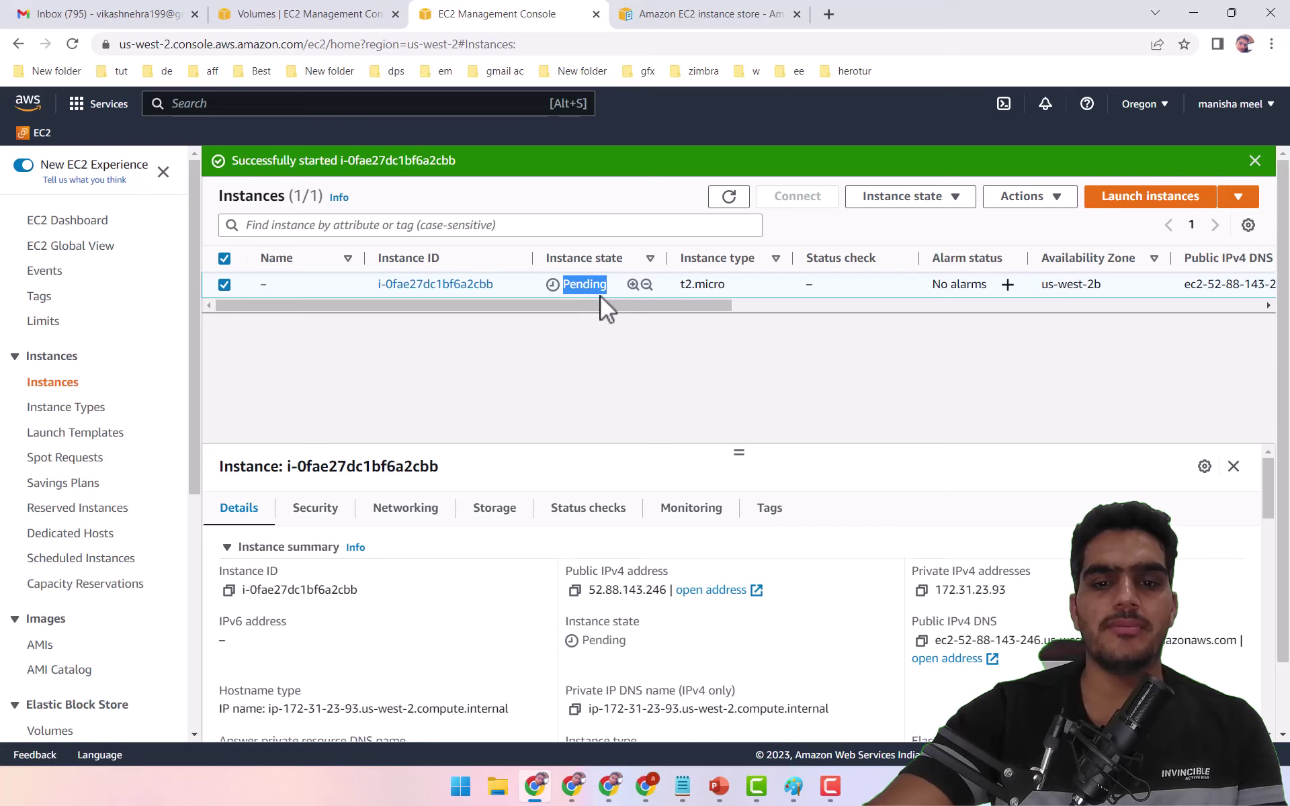
click(620, 352)
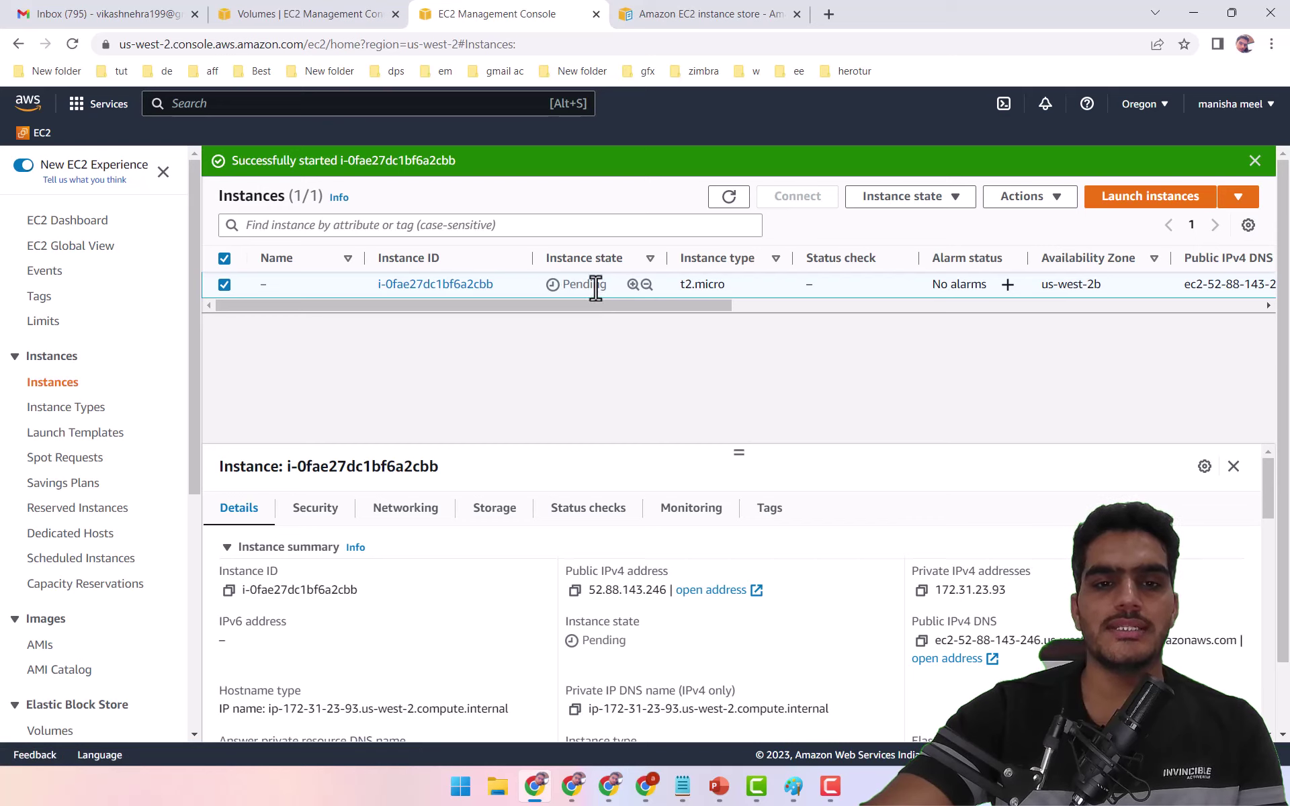
double_click(594, 285)
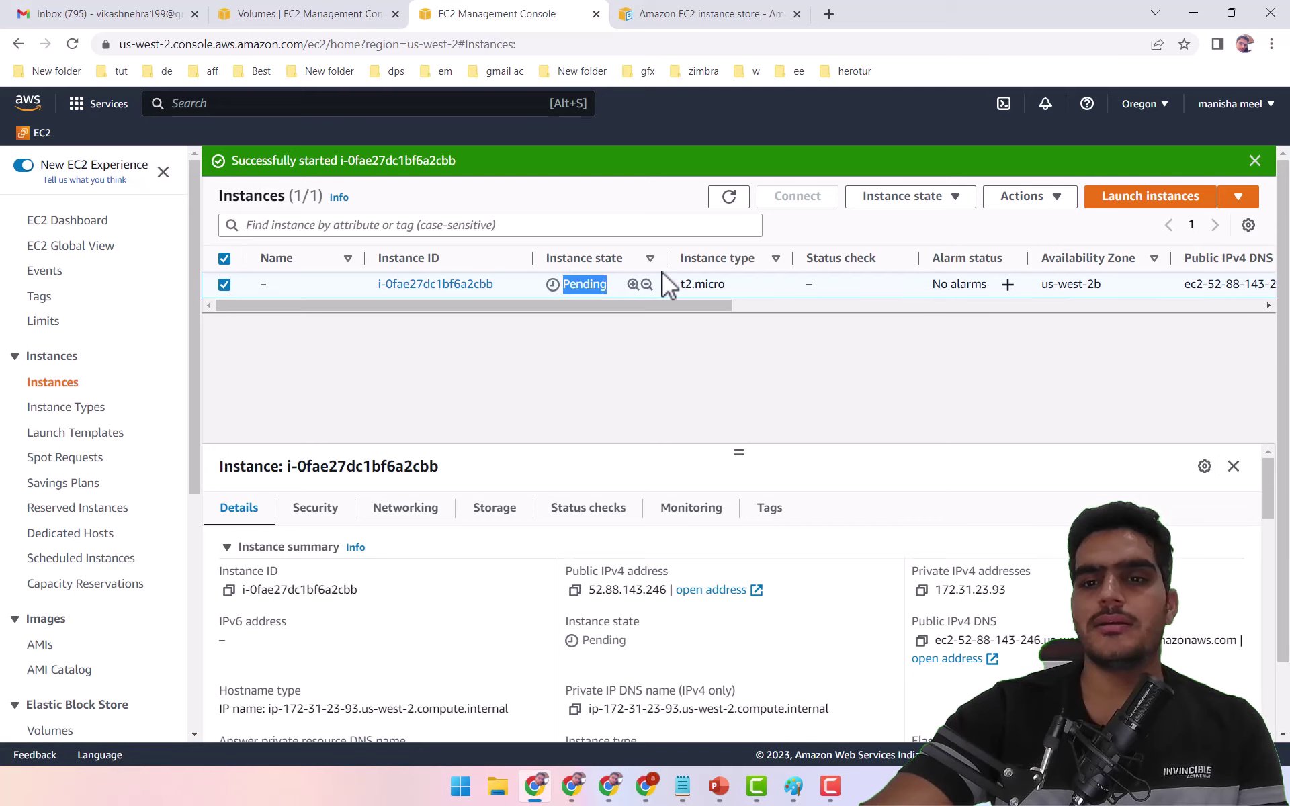
click(950, 203)
click(793, 367)
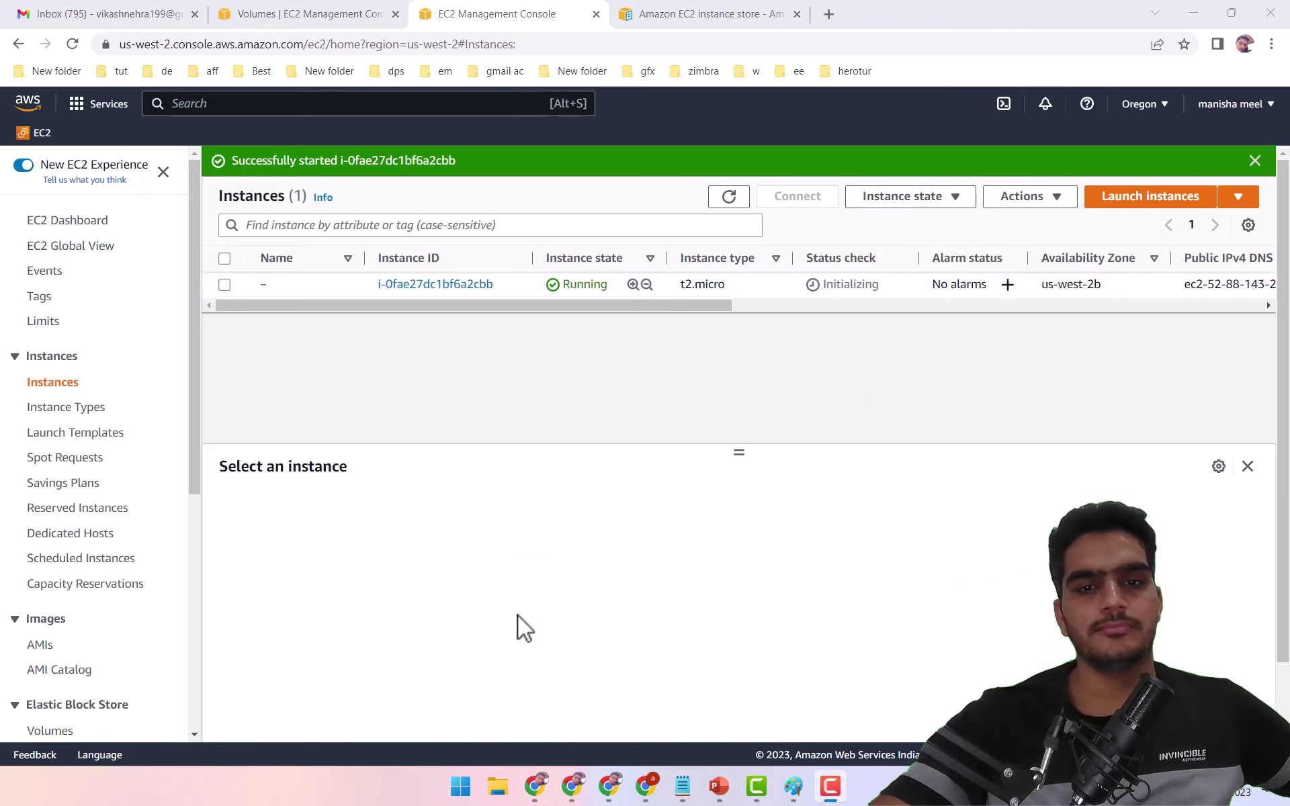
Step: Select the running instance and refresh the volumes list to check for both EBS volumes
click(321, 280)
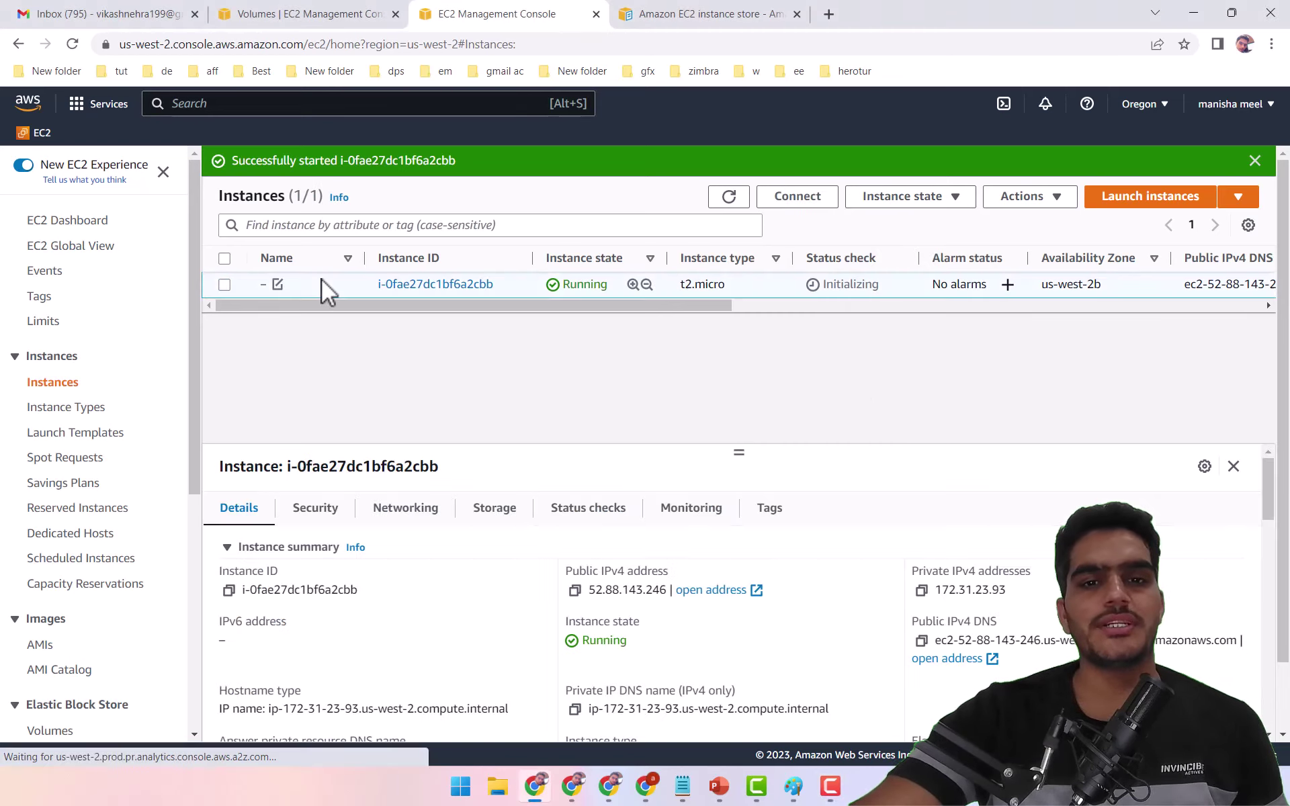
click(345, 14)
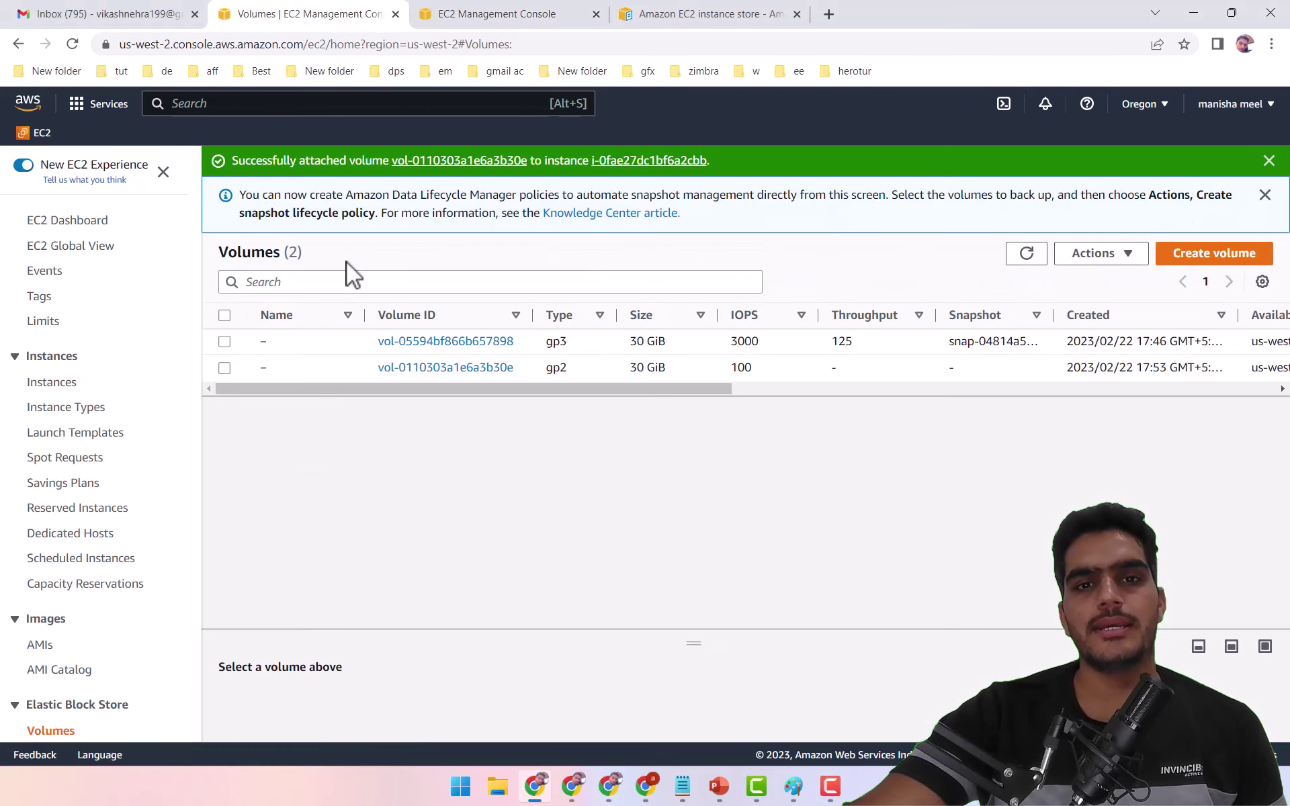
click(1028, 254)
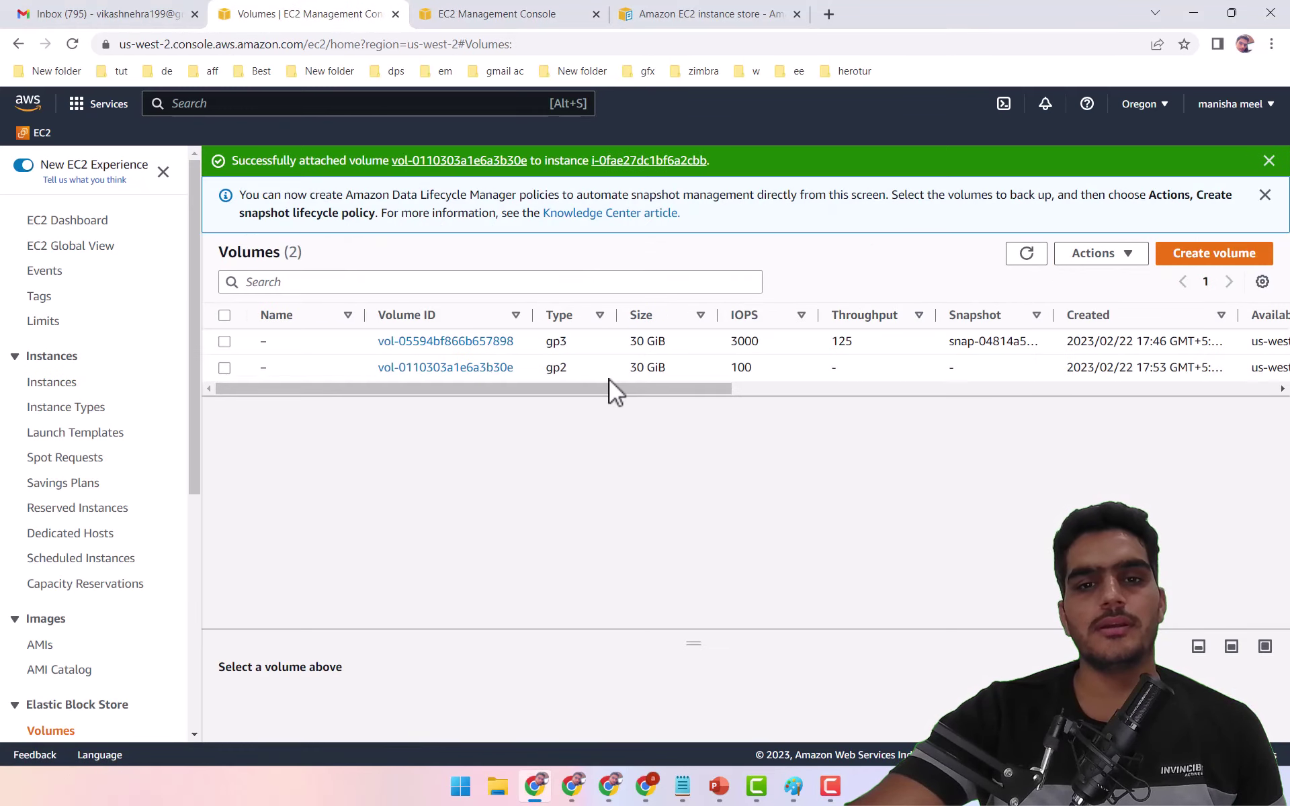
Step: Terminate the running EC2 instance after reviewing the details on deleting its EBS volumes
click(477, 14)
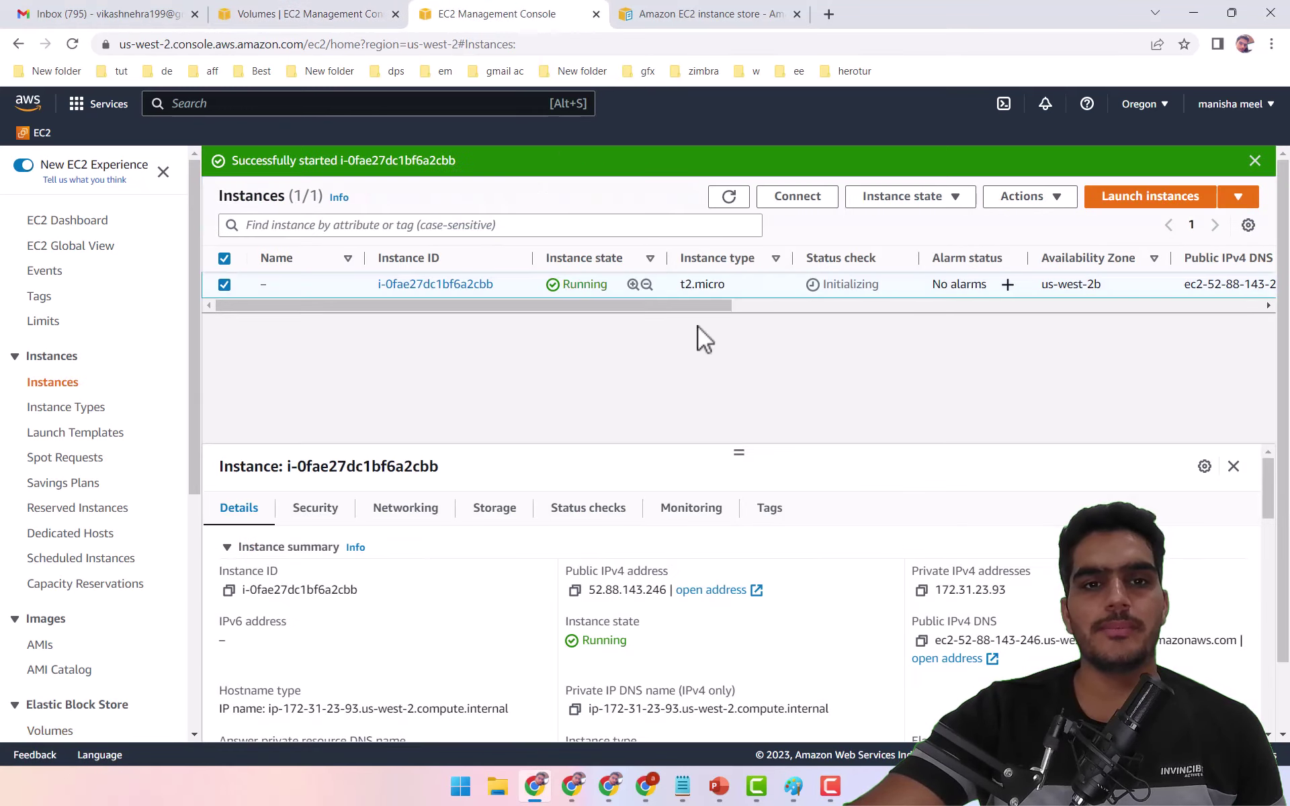
click(880, 198)
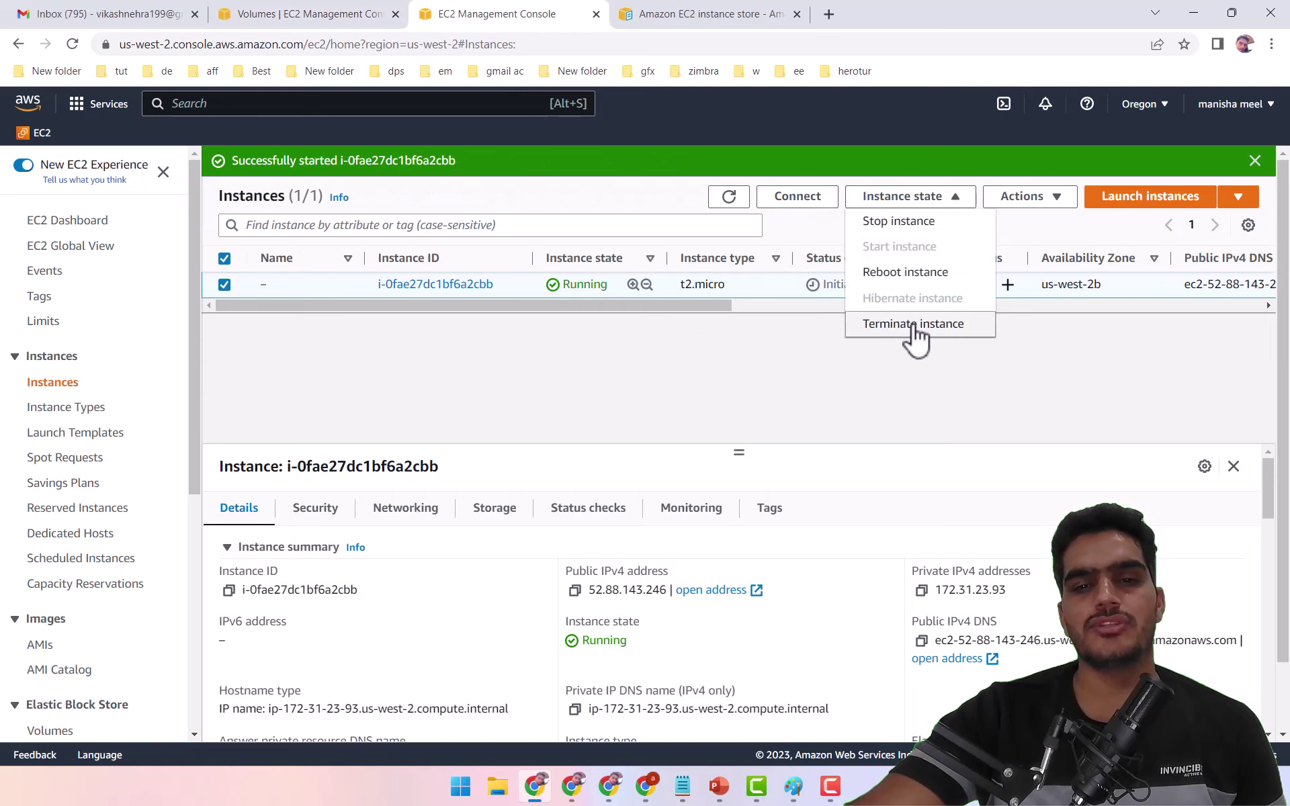
click(901, 325)
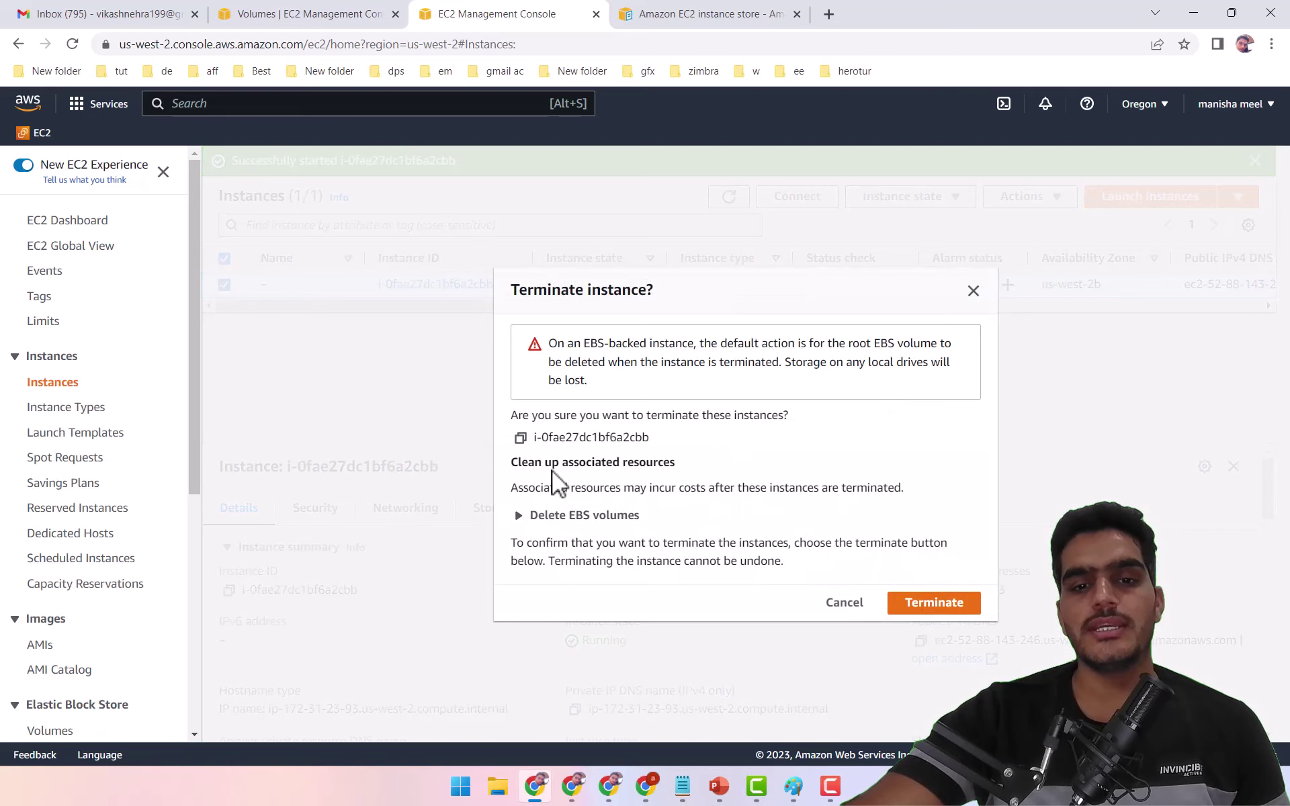
click(529, 516)
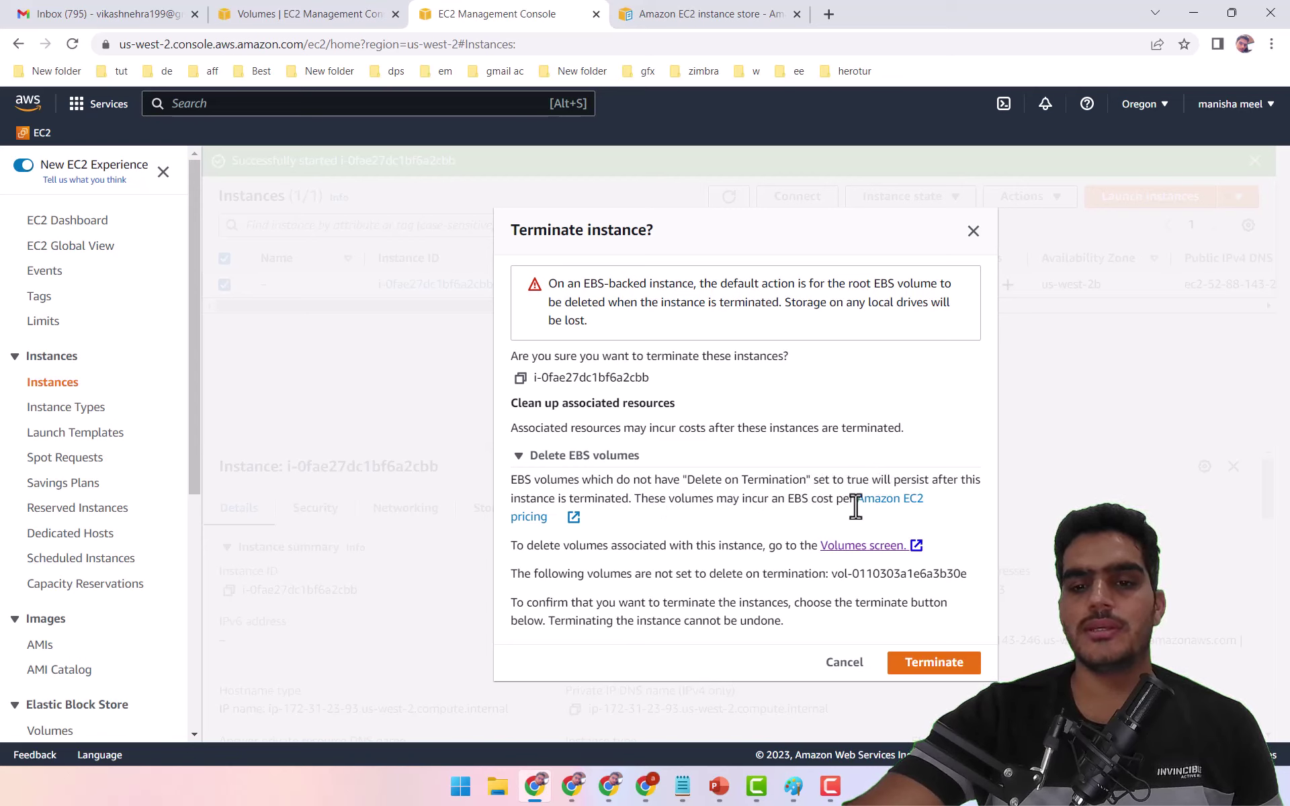
click(941, 664)
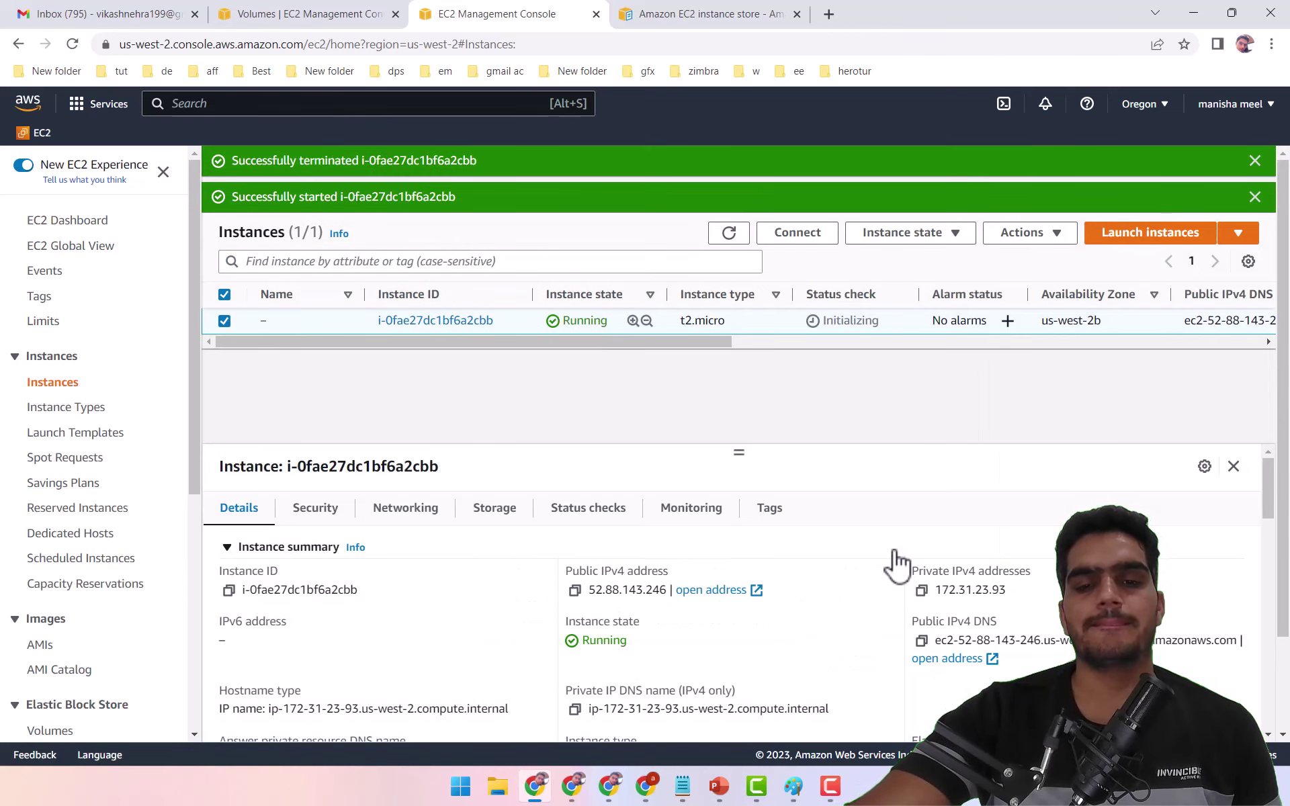
Step: Refresh the instances list and repeatedly refresh the volumes list to check the EBS volumes' state and attached instances after the termination request
click(741, 238)
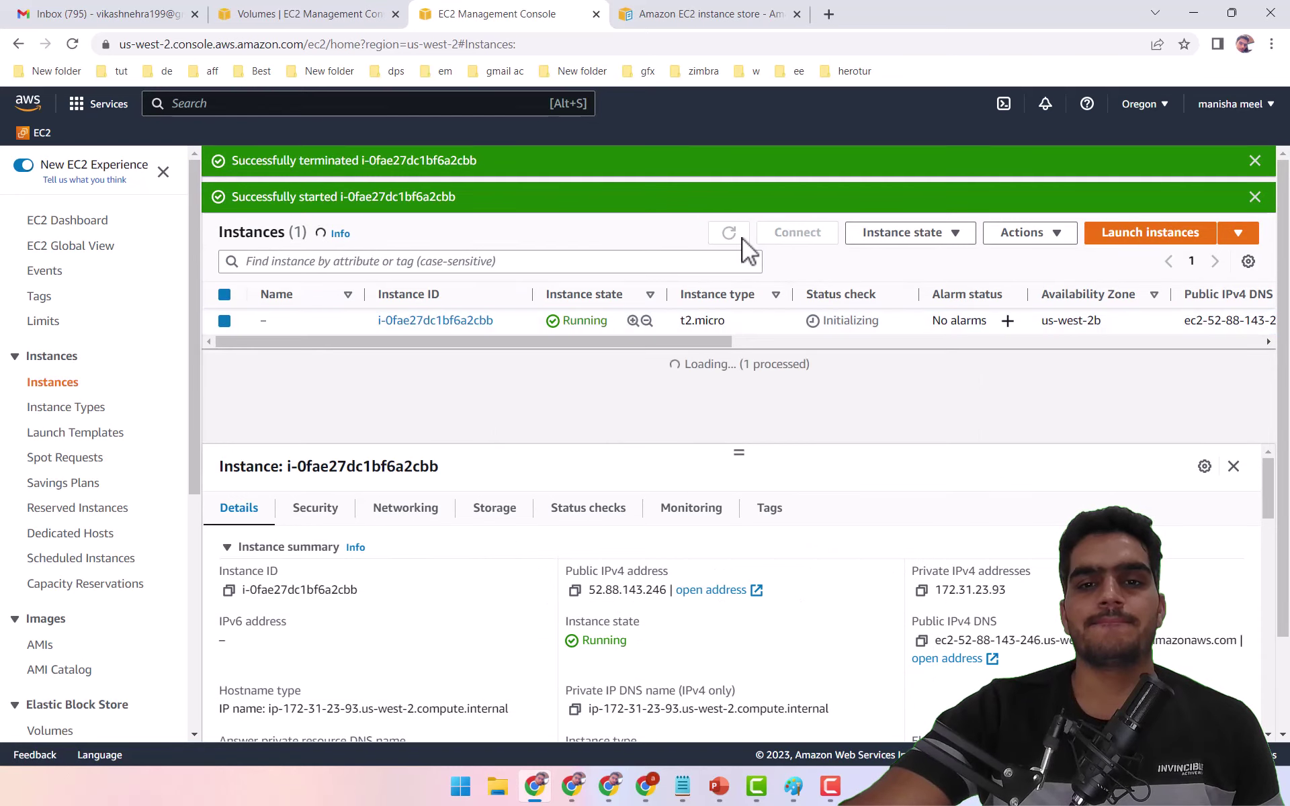
click(316, 14)
click(1029, 255)
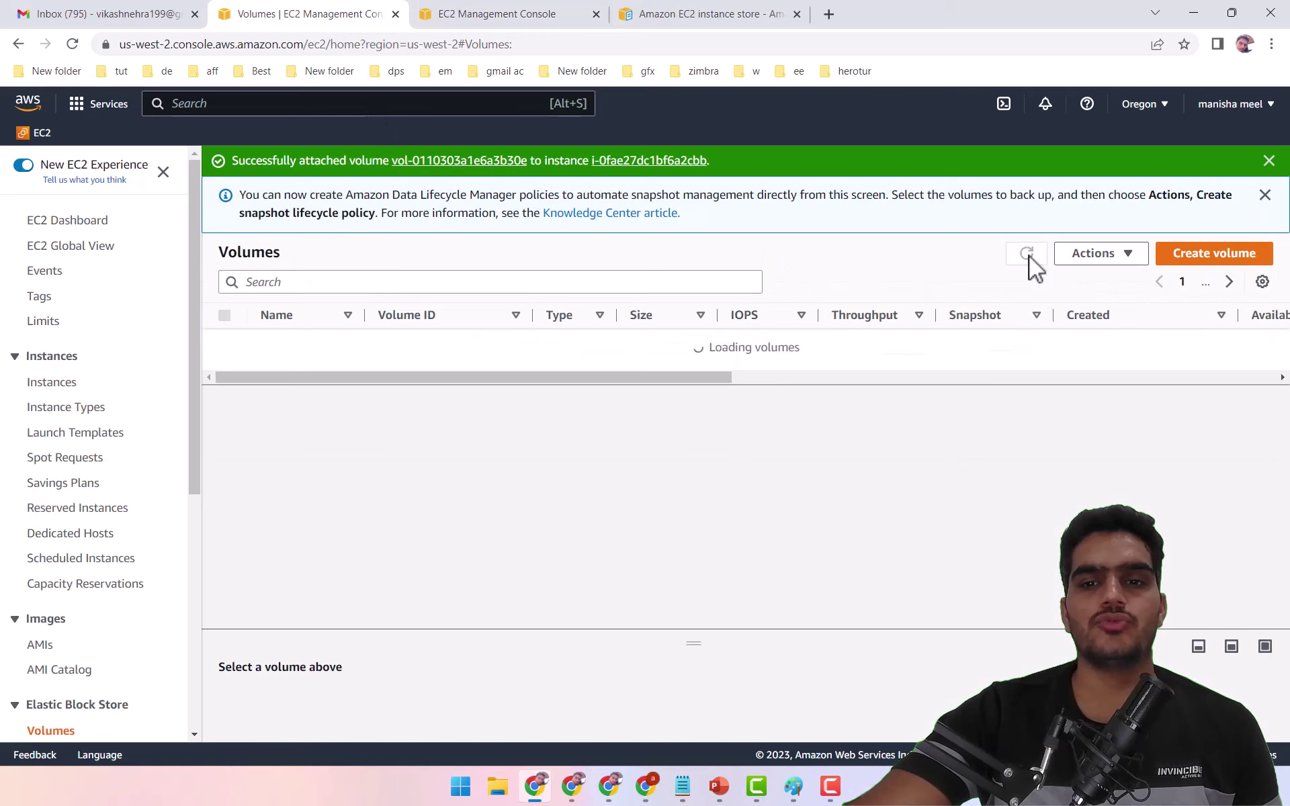
drag(713, 394, 1054, 394)
click(1027, 253)
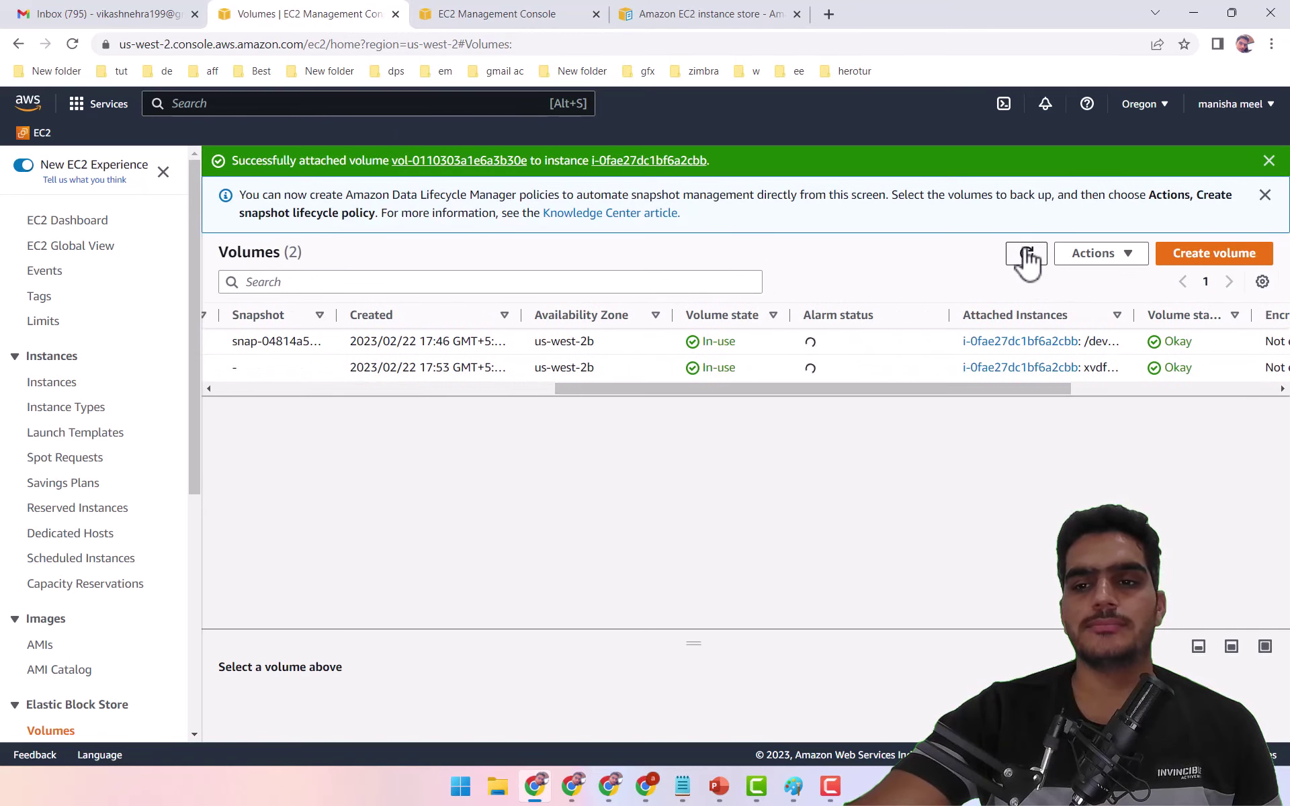
click(1027, 256)
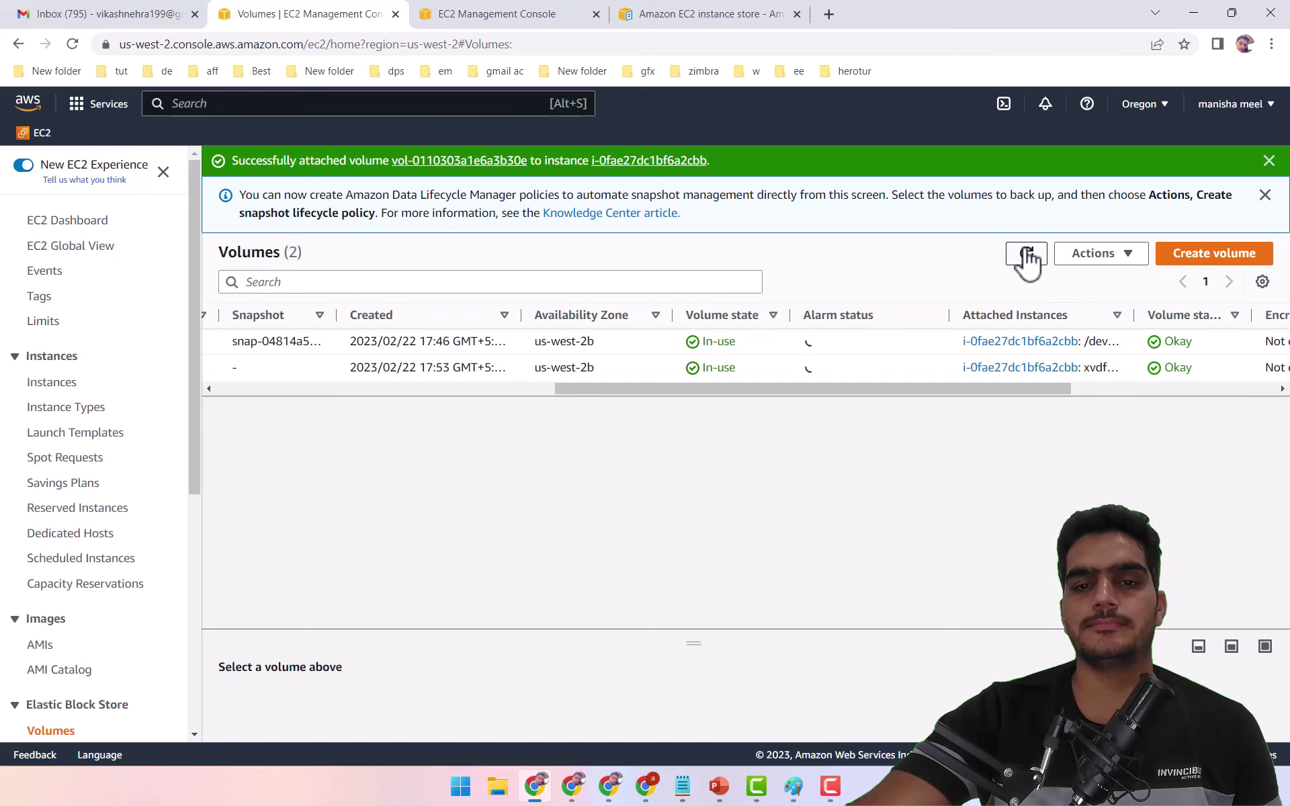
click(1026, 256)
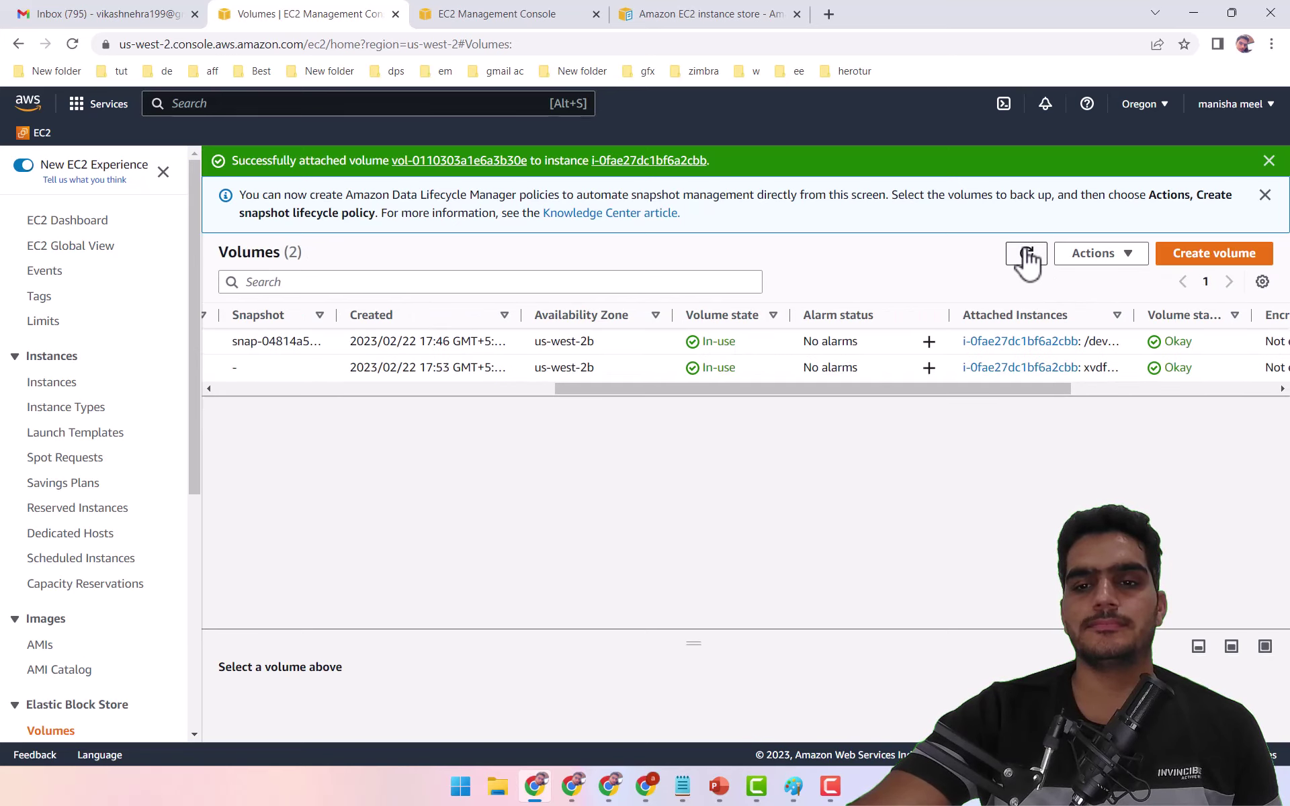
click(1026, 255)
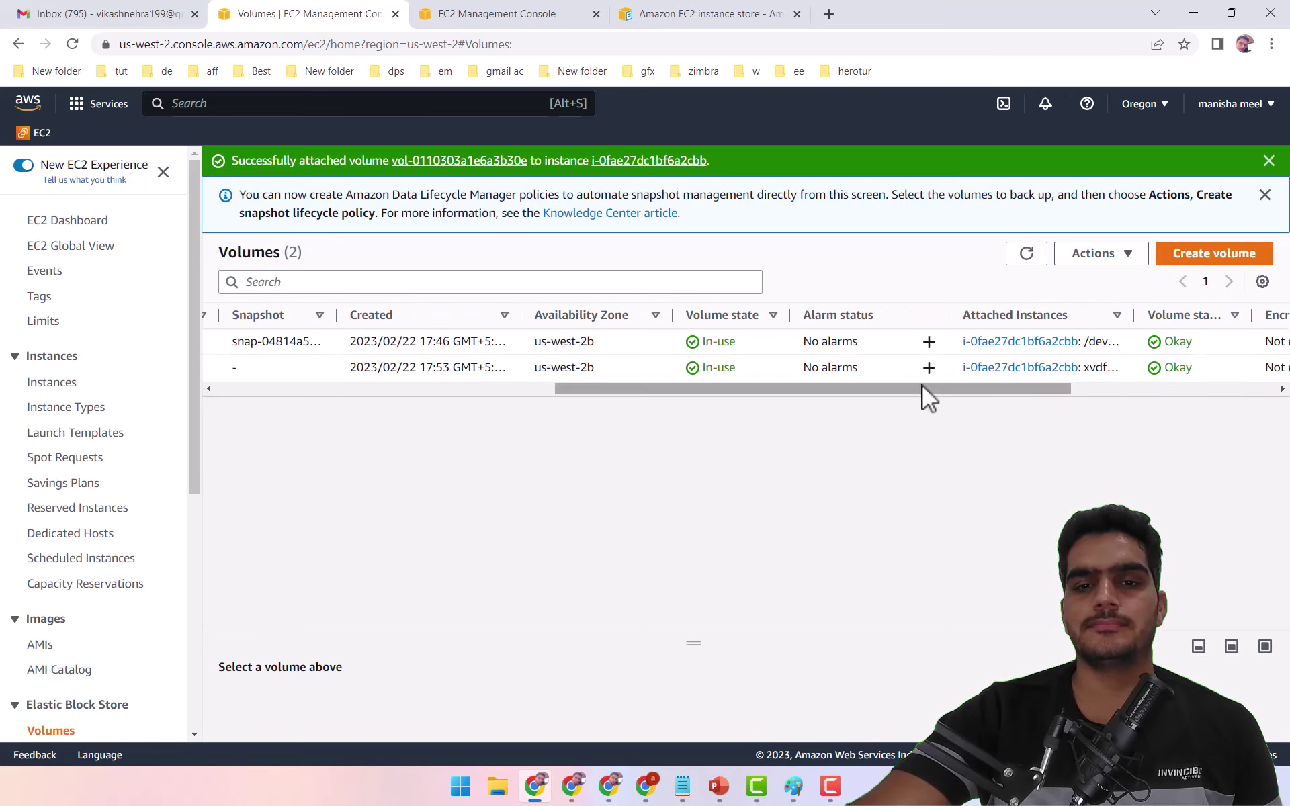
Step: Check the instance's state, refresh the volumes list and examine the additional gp2 volume's state and attached instance
click(472, 14)
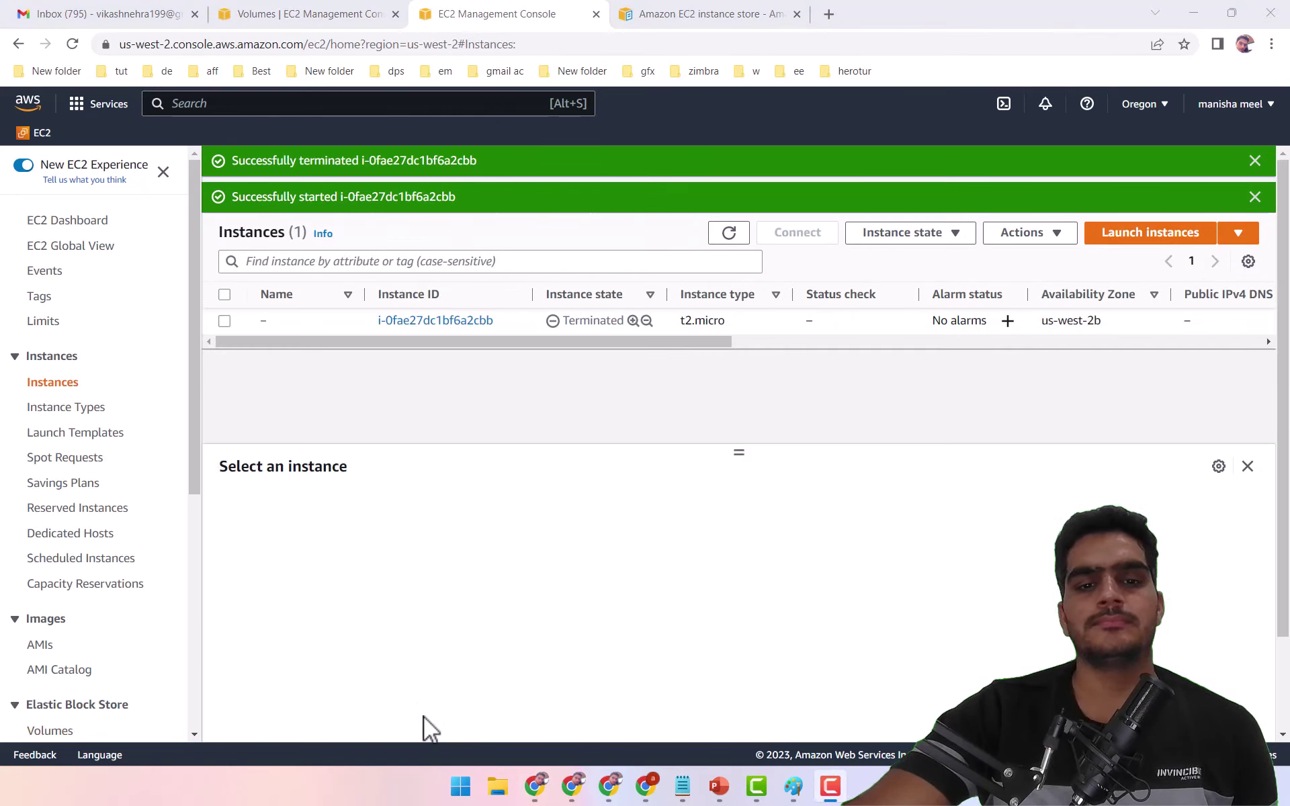
double_click(581, 321)
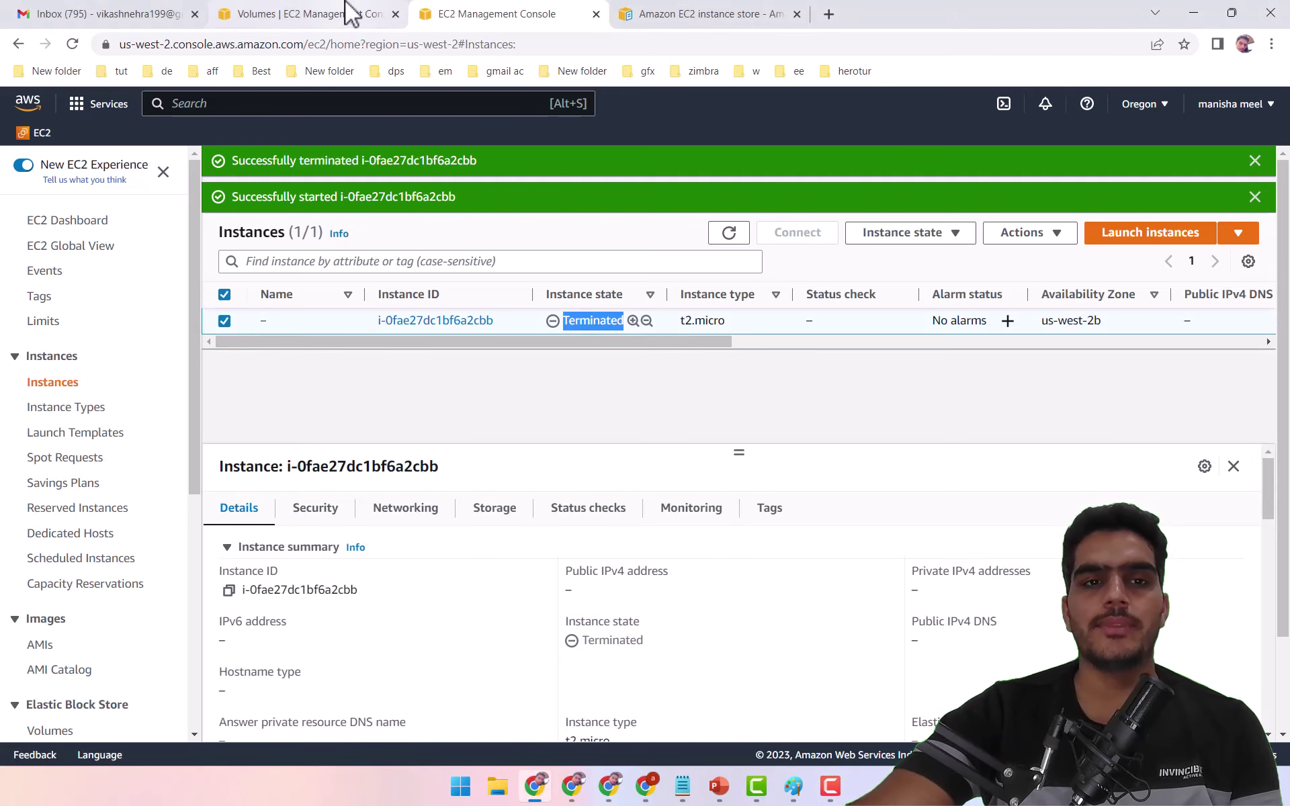
click(317, 26)
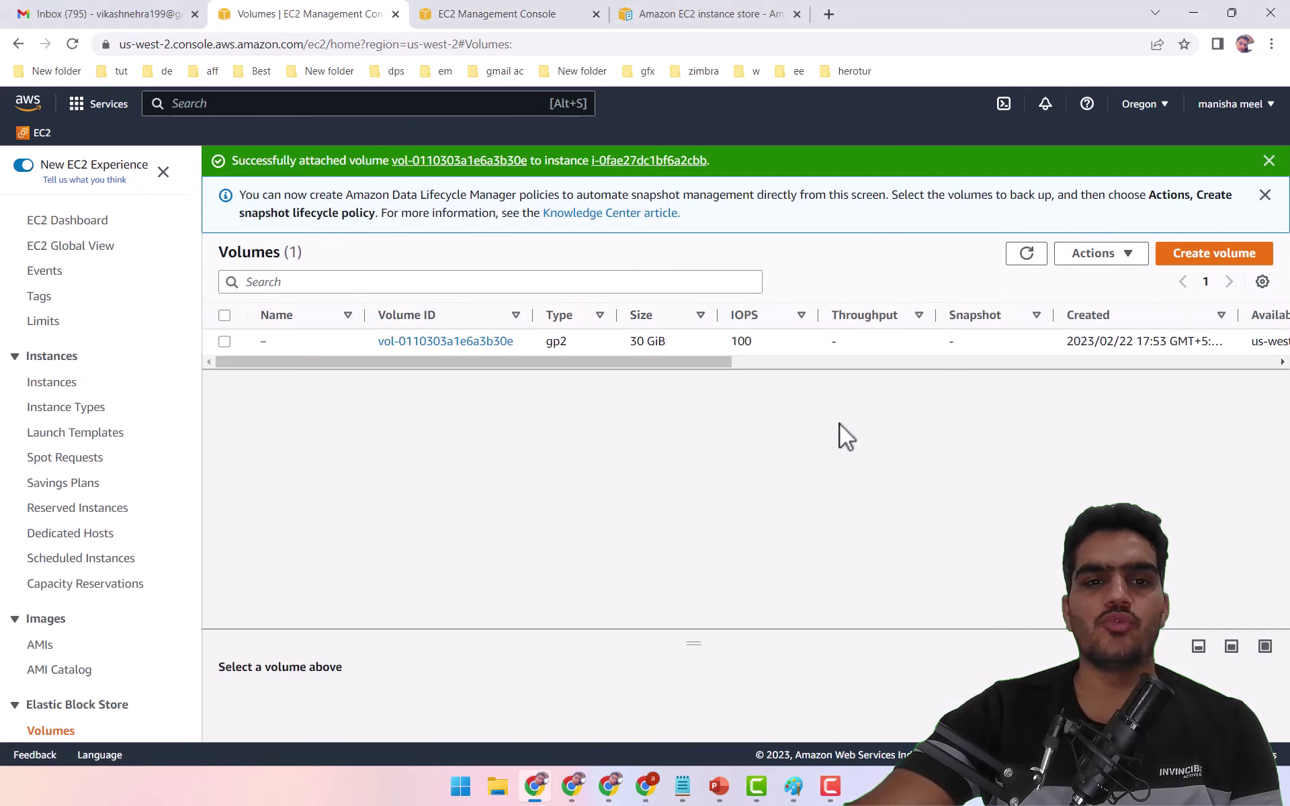
click(1026, 254)
drag(547, 362, 501, 388)
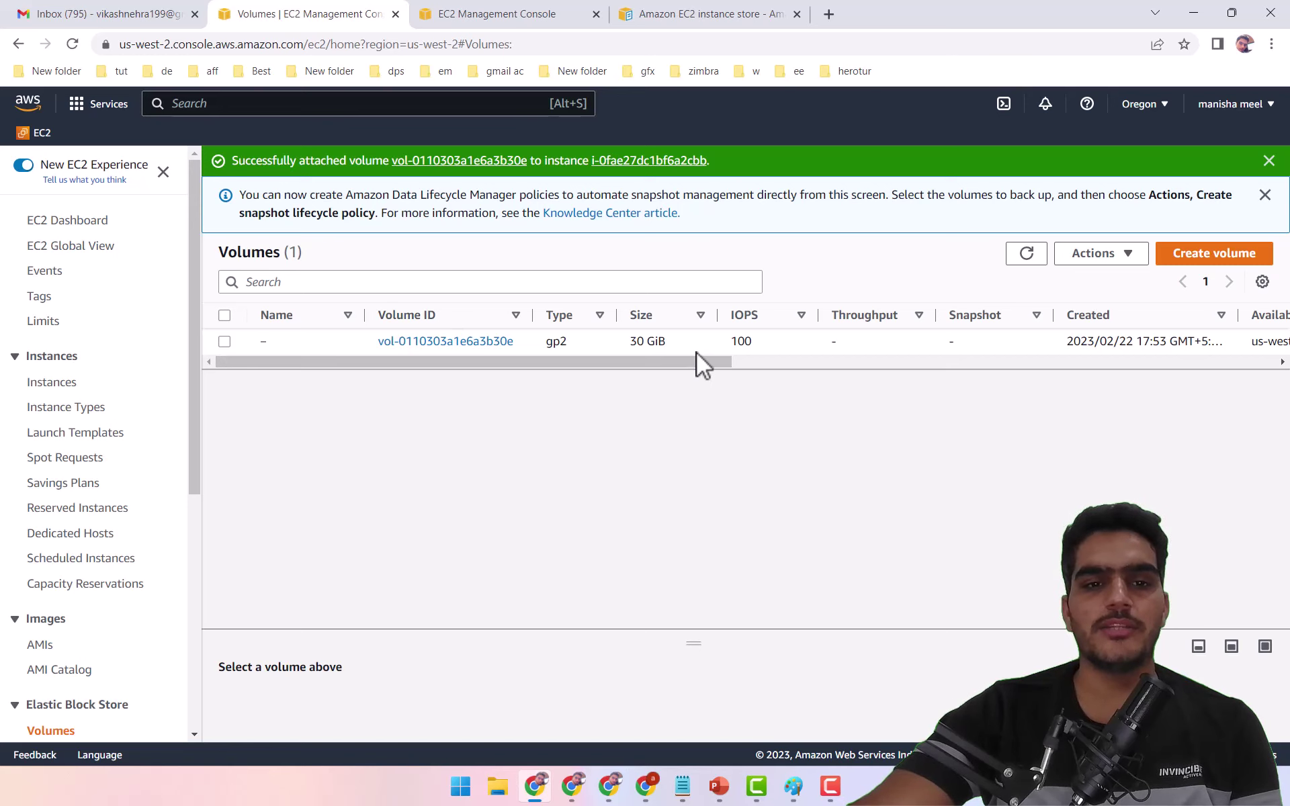
click(828, 348)
drag(683, 364, 1143, 381)
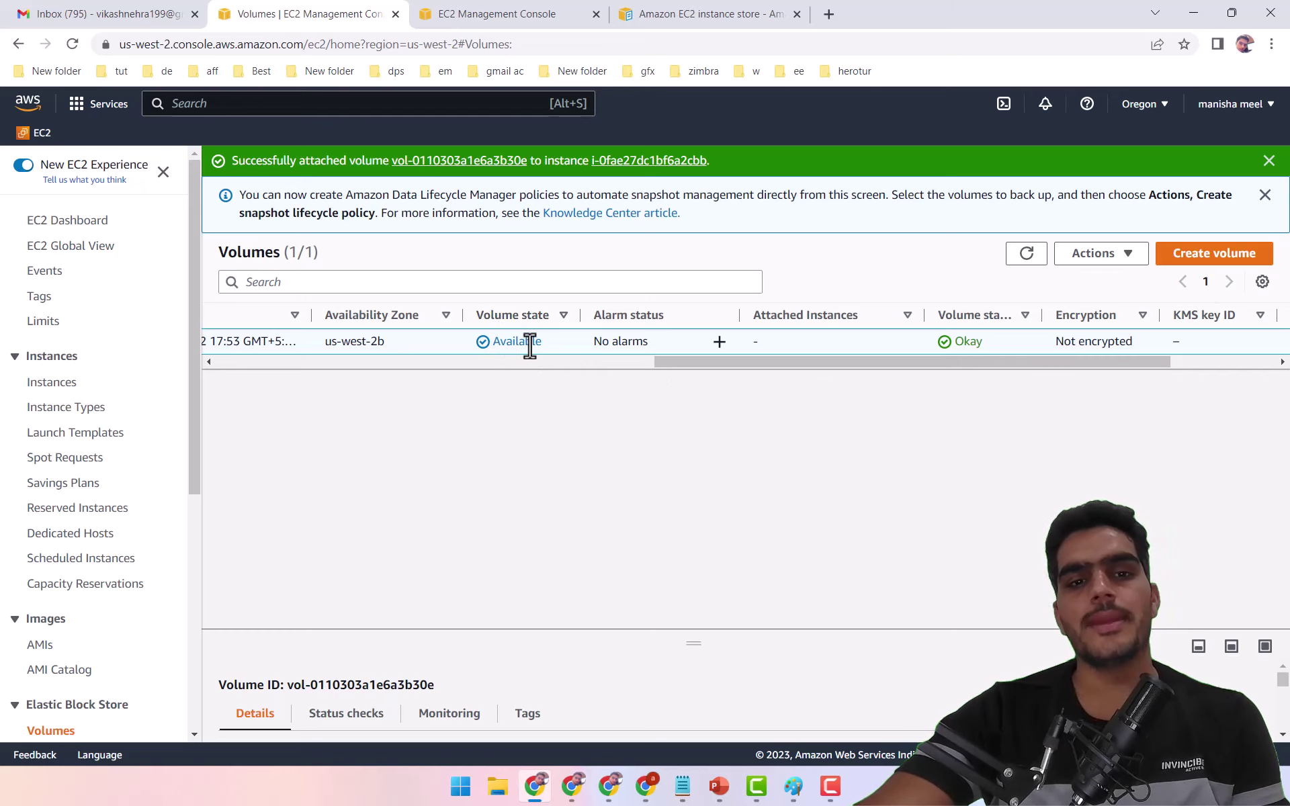
Step: Review the actions available for the gp2 volume and compare the volumes list with the instances list
click(496, 17)
click(376, 15)
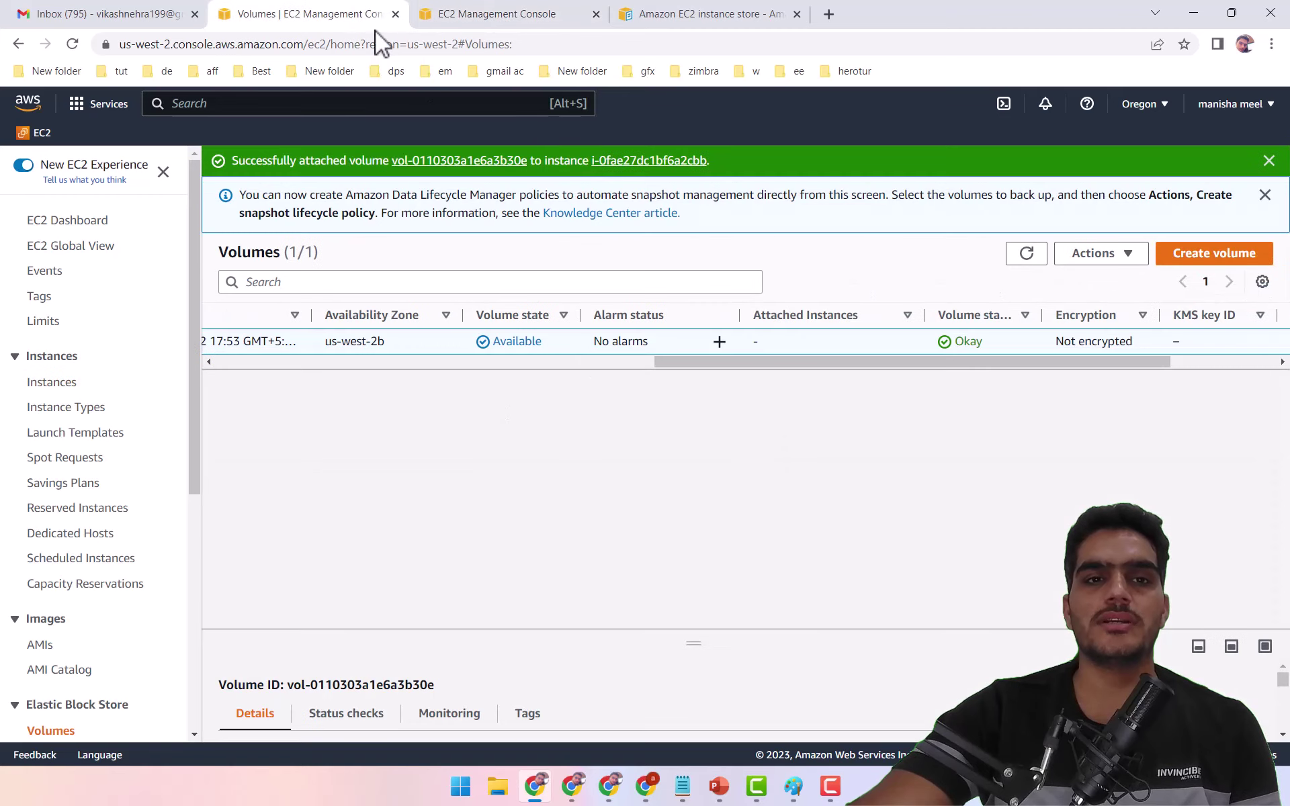
right_click(546, 341)
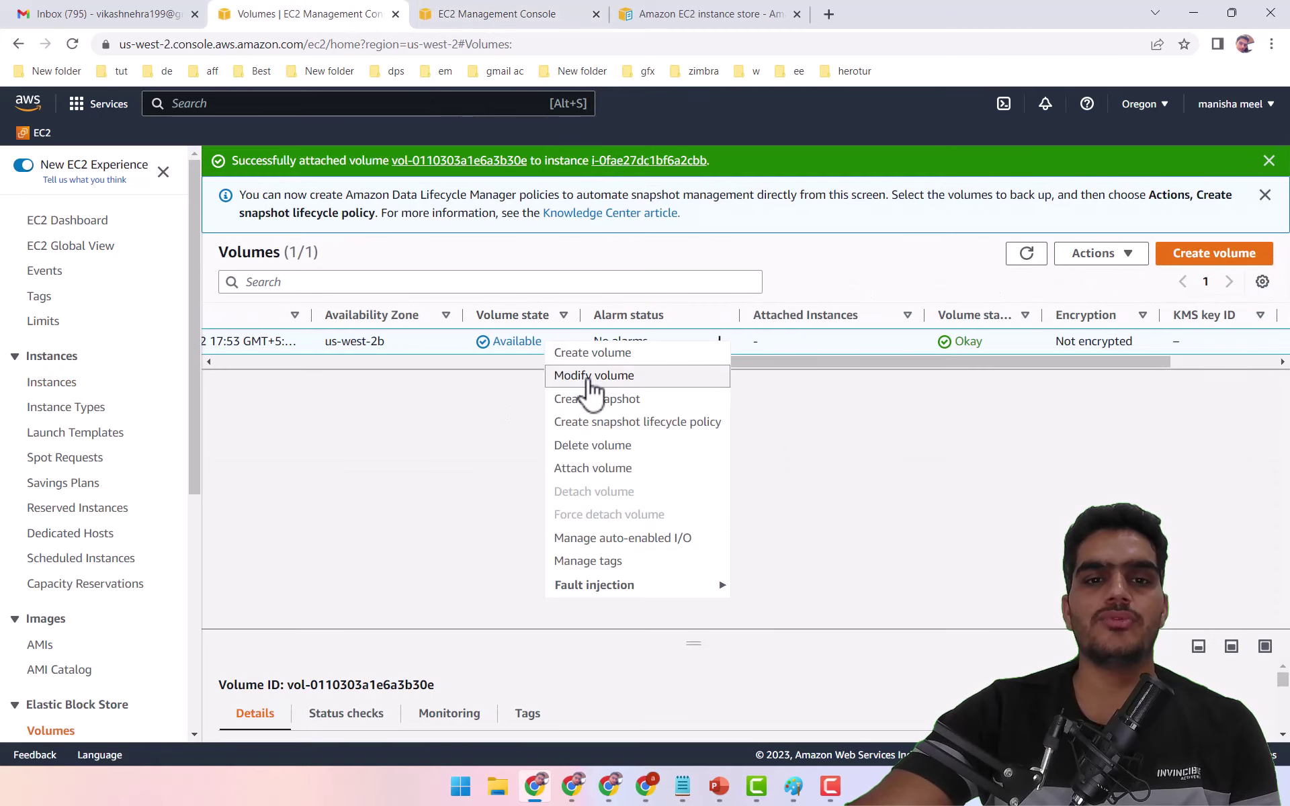
click(473, 442)
scroll(503, 364, left, 1)
scroll(503, 364, left, 5)
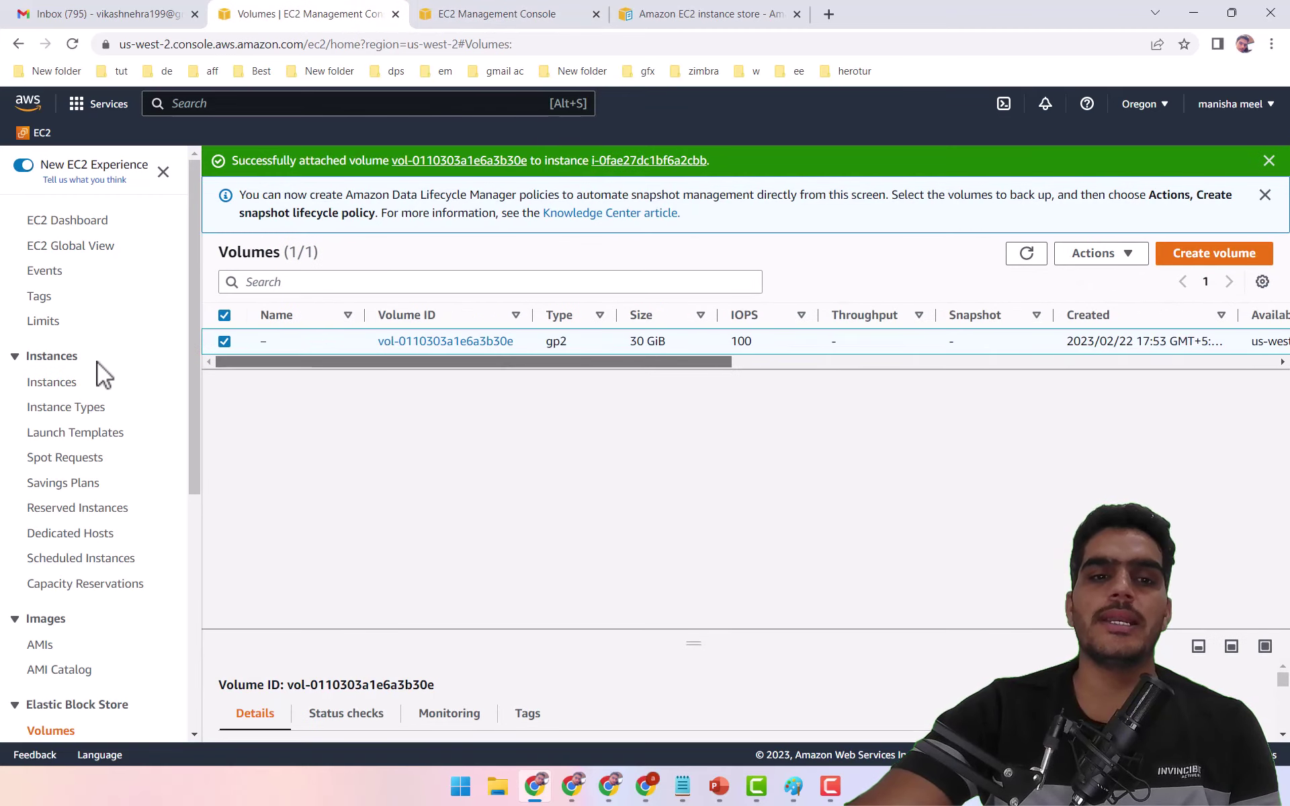
click(513, 14)
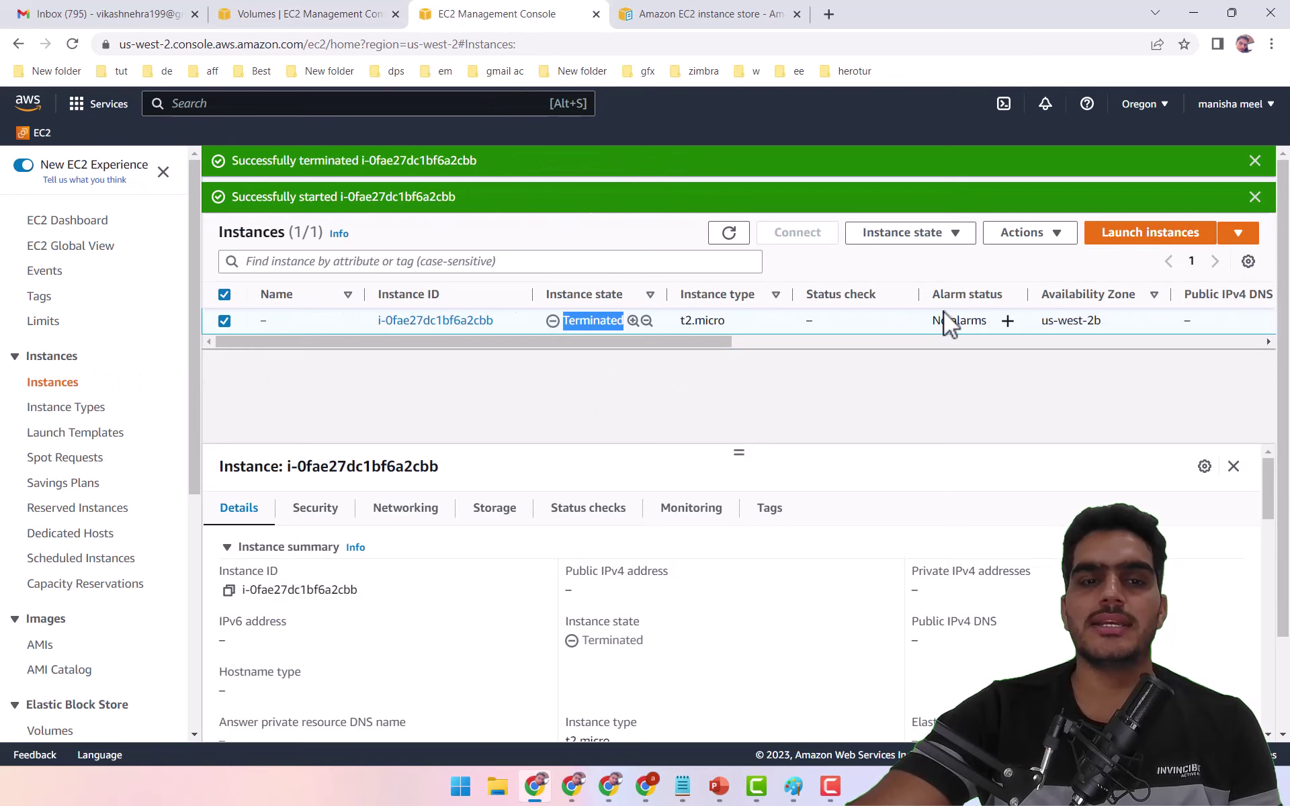
click(302, 13)
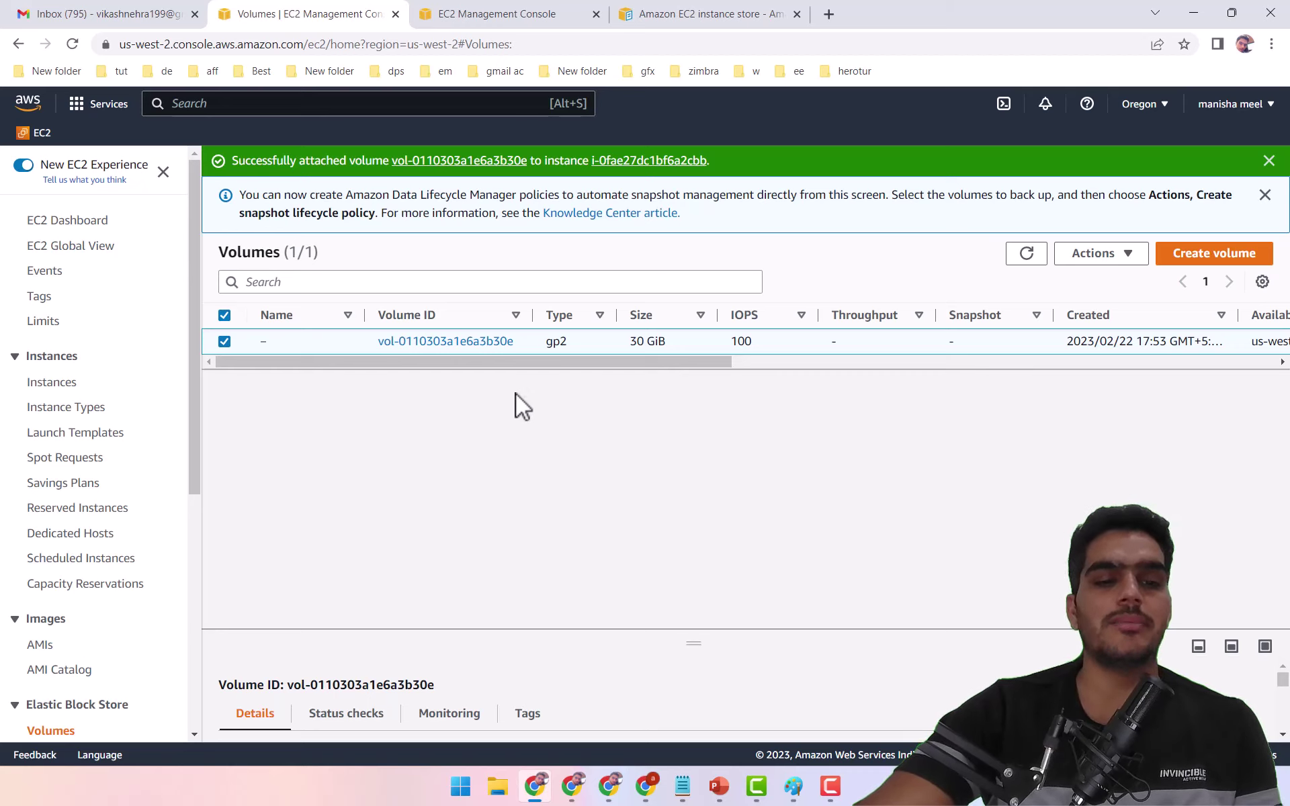
Step: Review the EBS versus Instance Store comparison table in PowerPoint and the topic notes in Notepad
click(719, 786)
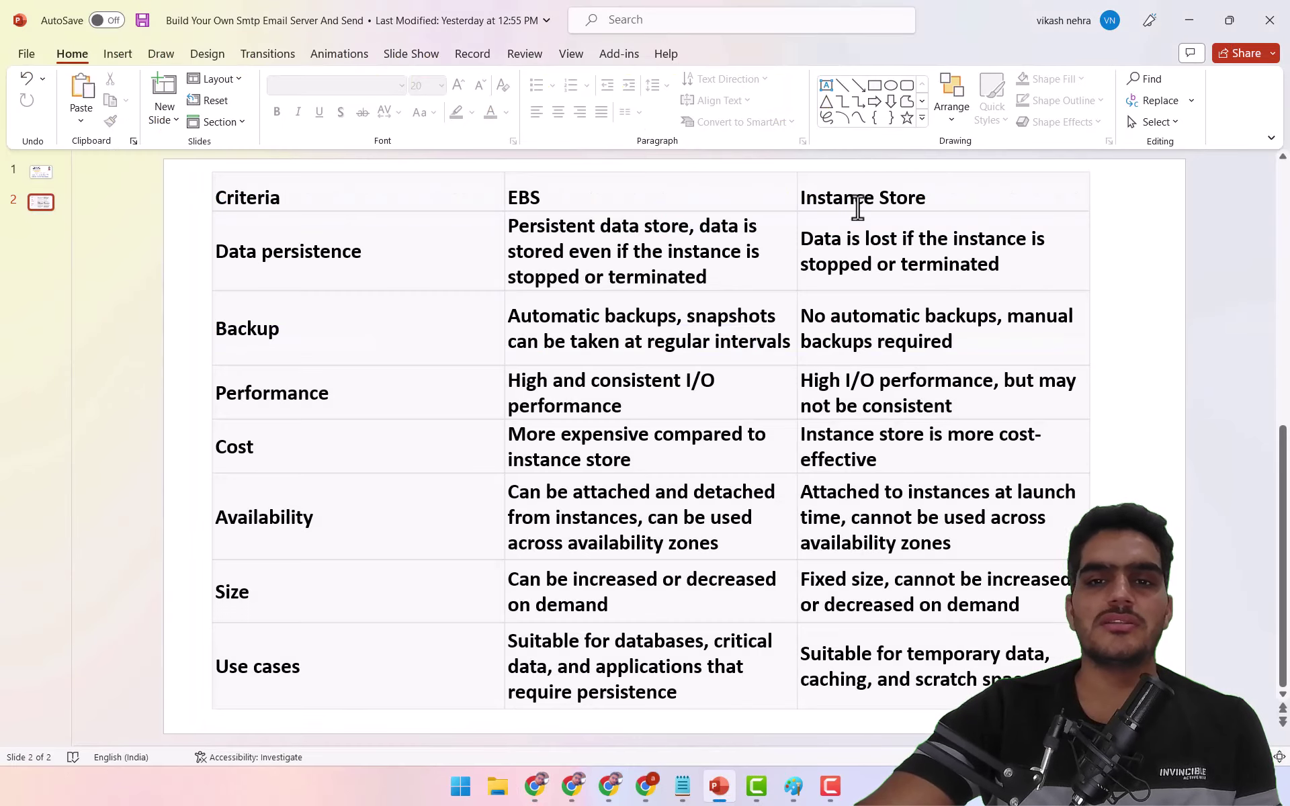
click(719, 786)
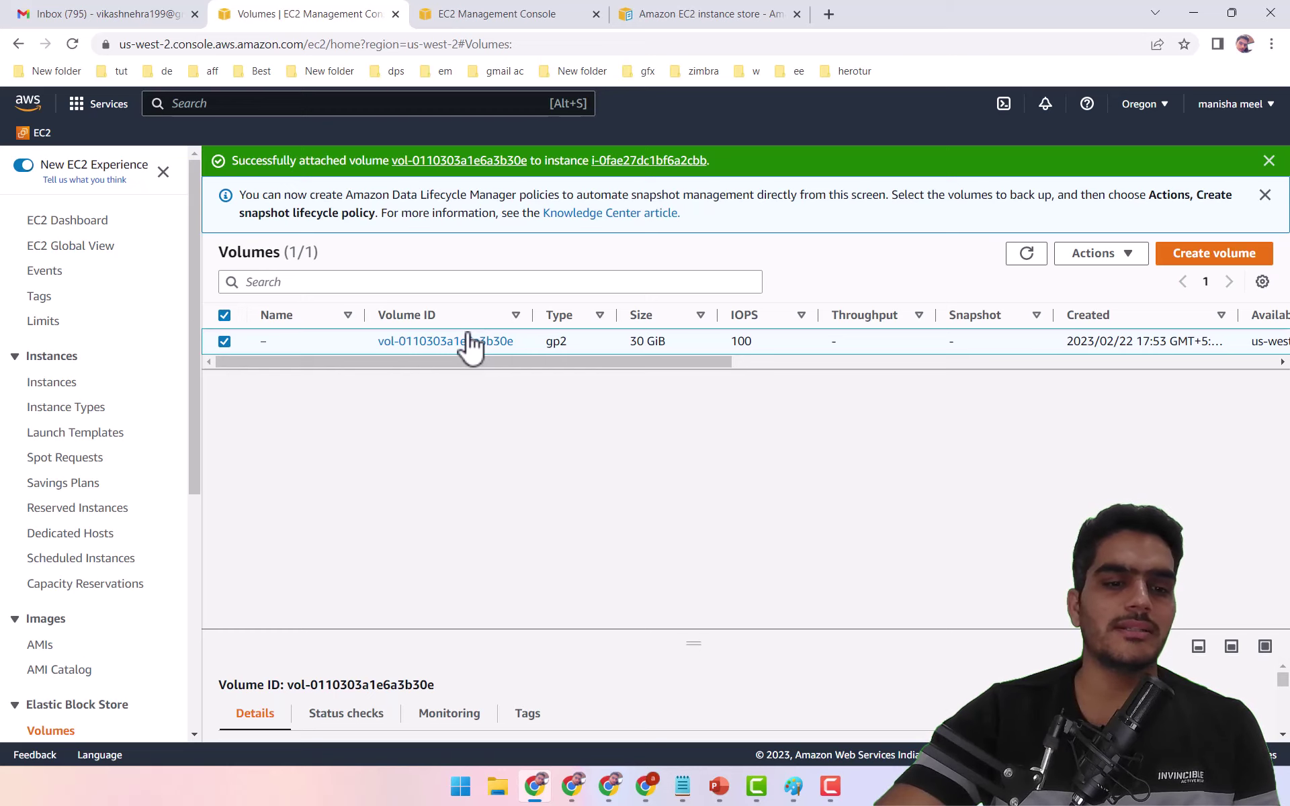
click(684, 790)
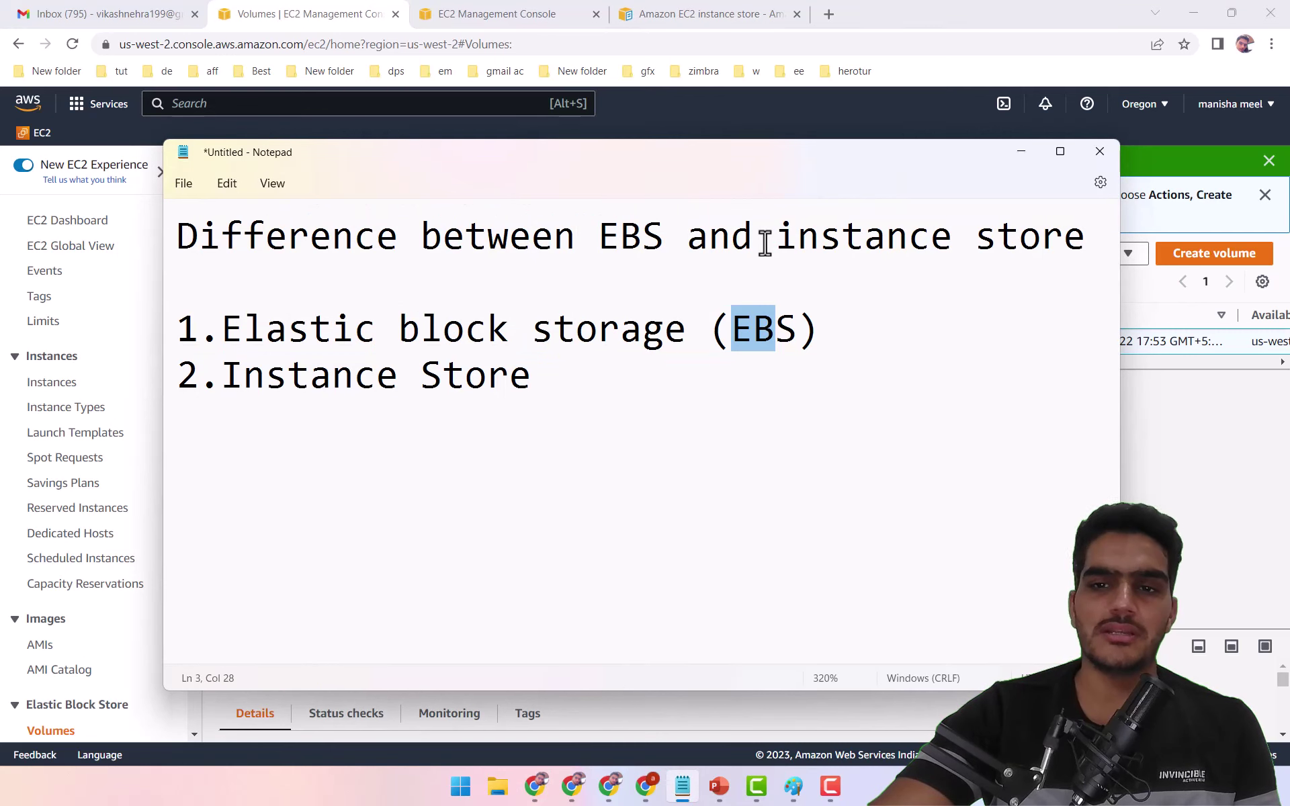
Step: Switch to the Chrome window showing the YouTube channel's videos page
click(575, 787)
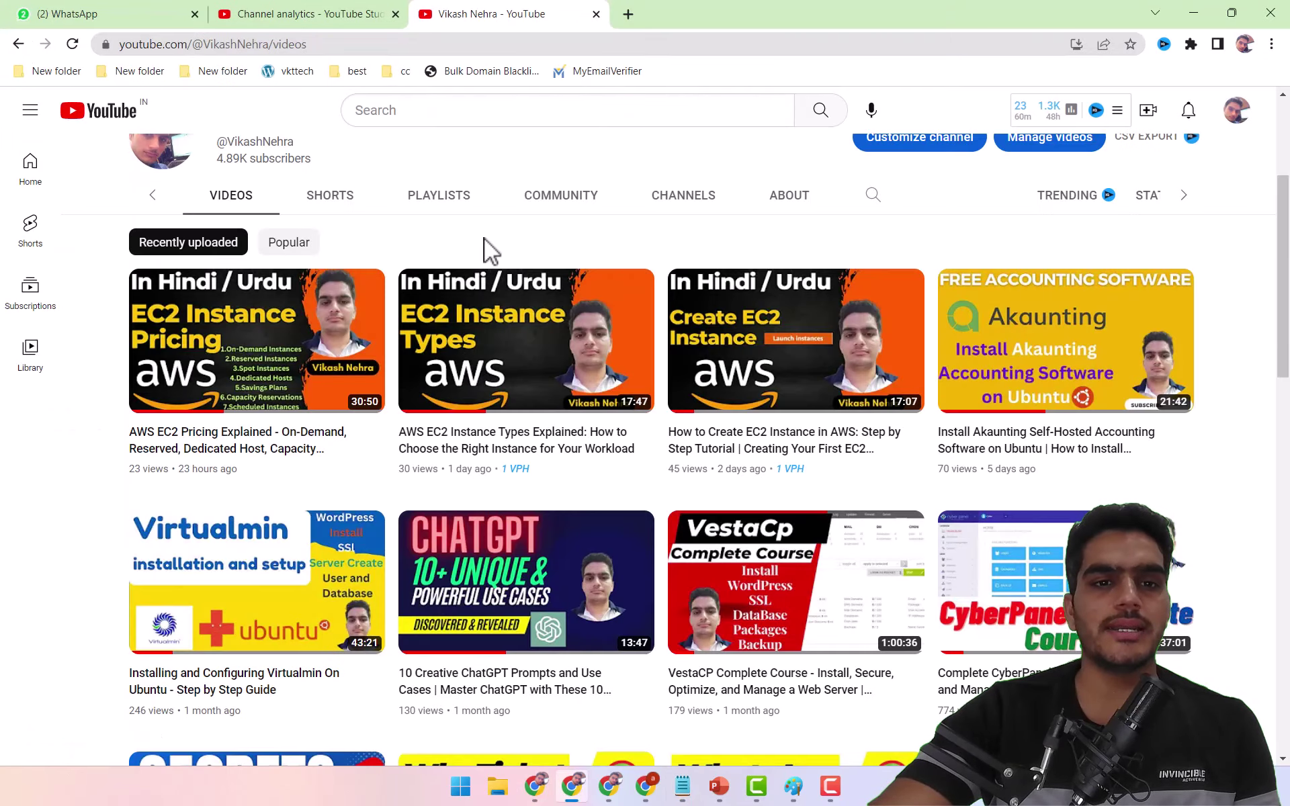